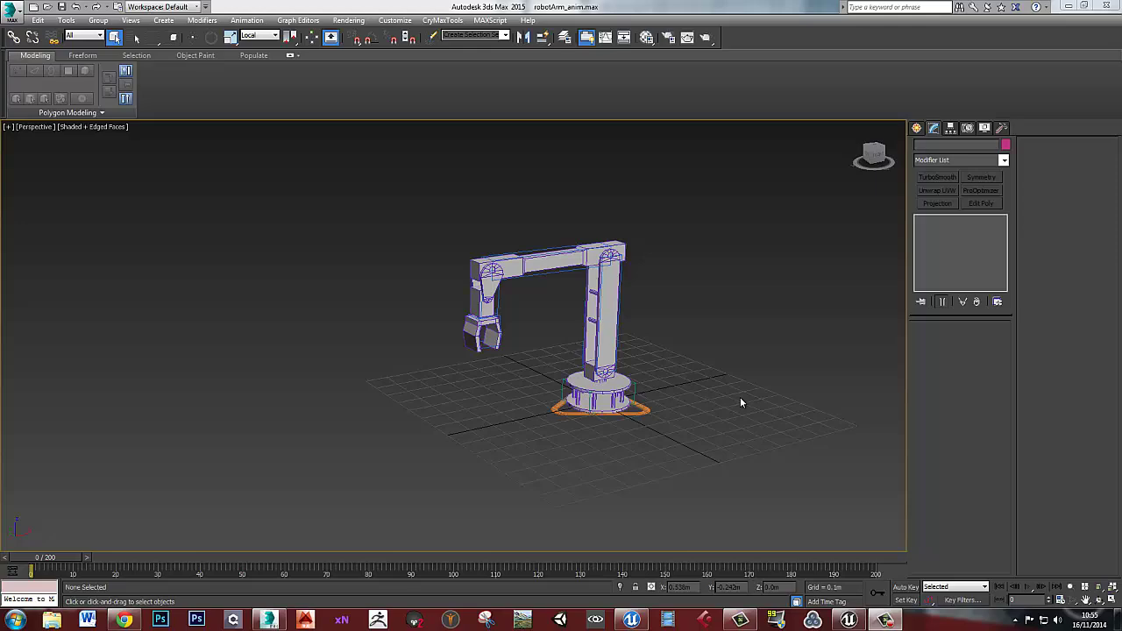
Select the robot arm mesh and frame it in the Perspective viewport to inspect its Skin bones
{"action": "left_click", "coordinate": [608, 354]}
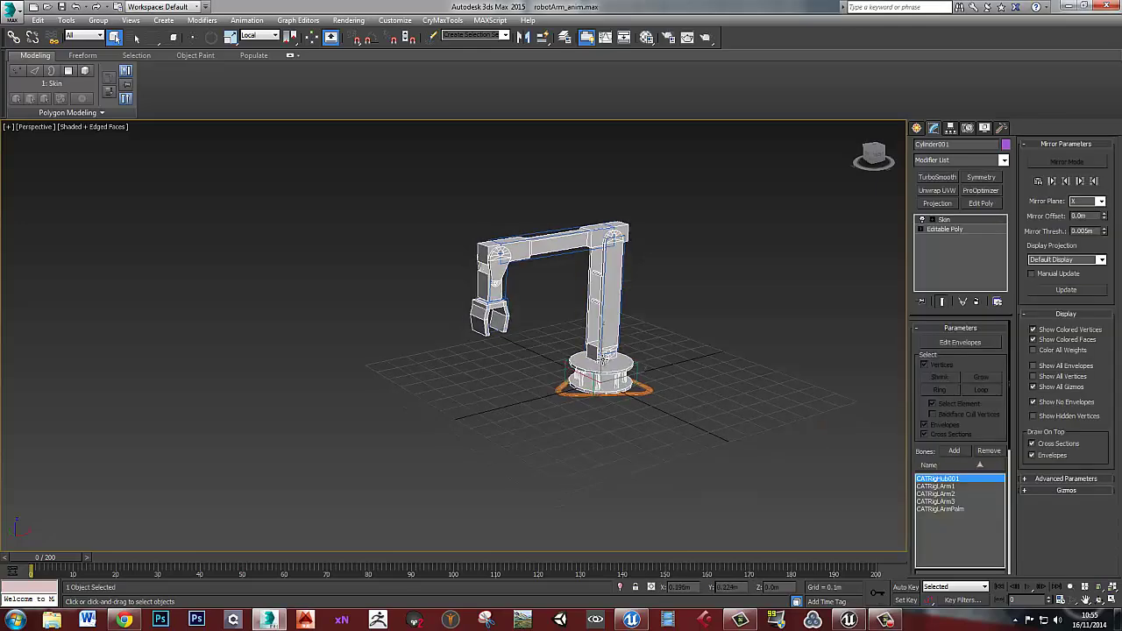
{"action": "scroll", "coordinate": [596, 356], "scroll_direction": "up", "scroll_amount": 5}
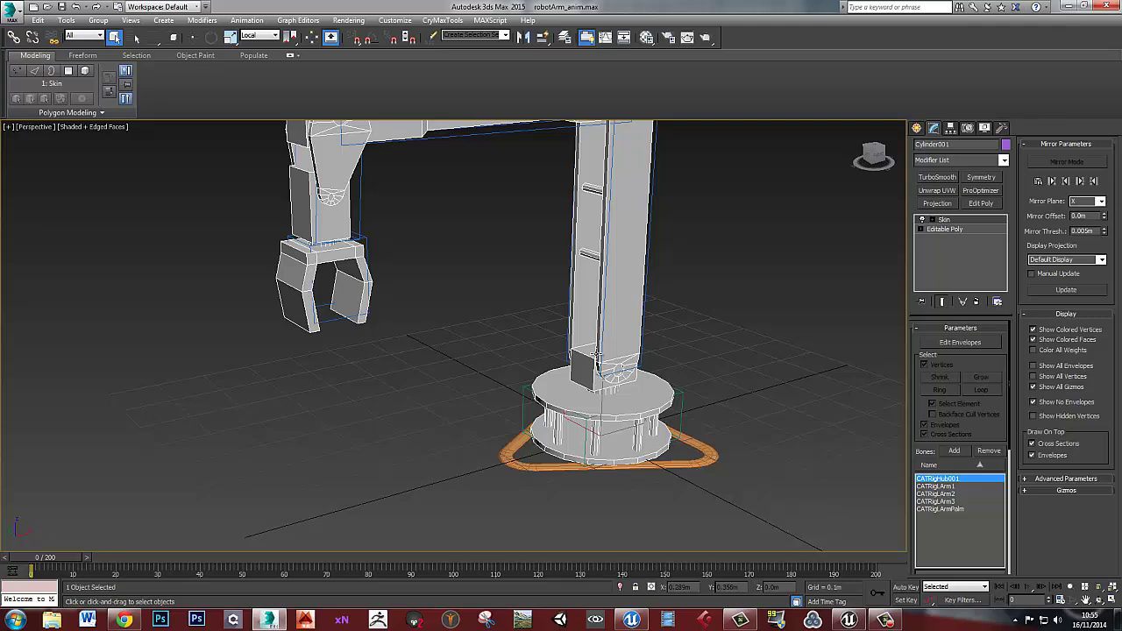
{"action": "middle_click_drag", "start_coordinate": [660, 335], "coordinate": [686, 359]}
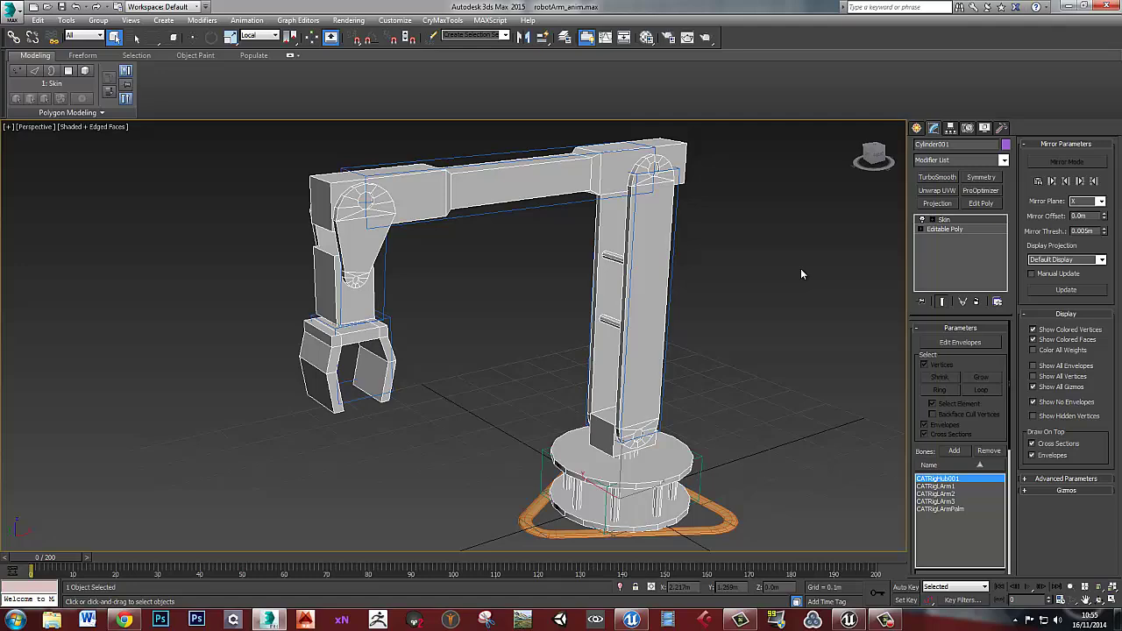
{"action": "left_click", "coordinate": [717, 403]}
{"action": "scroll", "coordinate": [712, 386], "scroll_direction": "up", "scroll_amount": 3}
{"action": "scroll", "coordinate": [715, 361], "scroll_direction": "down", "scroll_amount": 2}
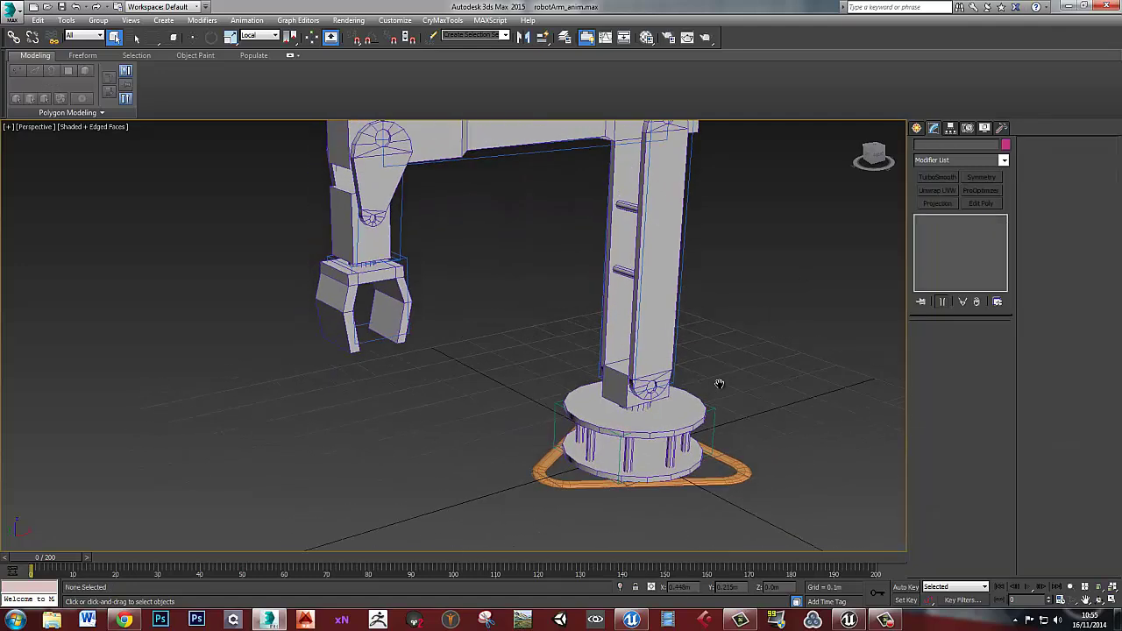
{"action": "middle_click_drag", "start_coordinate": [720, 362], "coordinate": [695, 371]}
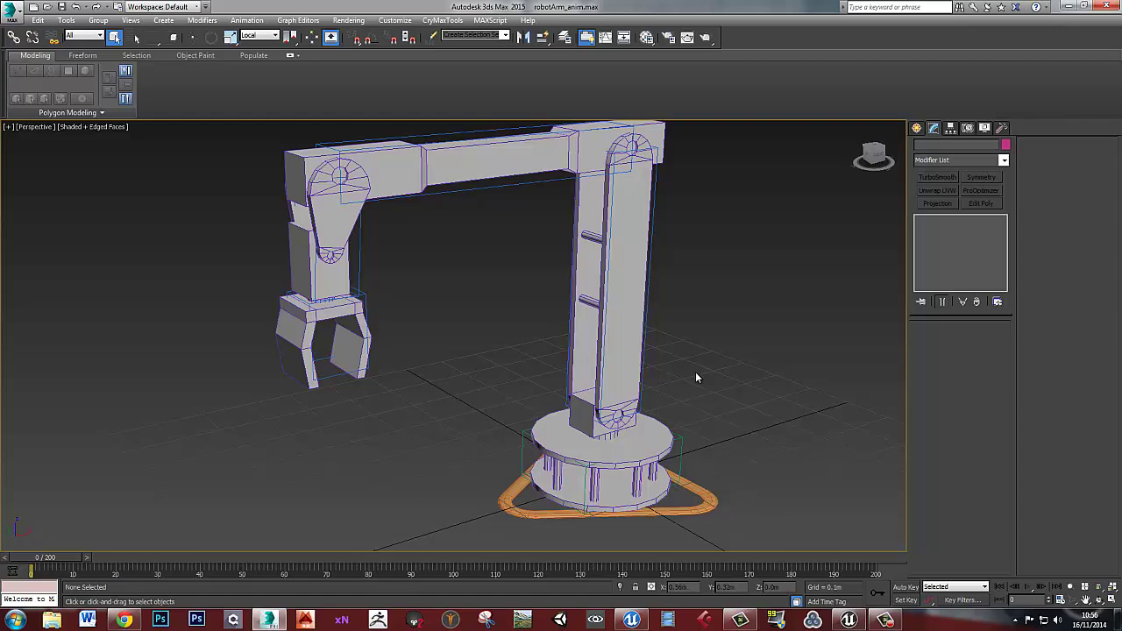
{"action": "middle_click_drag", "start_coordinate": [682, 225], "coordinate": [629, 208], "text": "alt"}
Select the rig hub, upper arm, forearm and gripper bones of the robot arm
{"action": "left_click", "coordinate": [627, 210]}
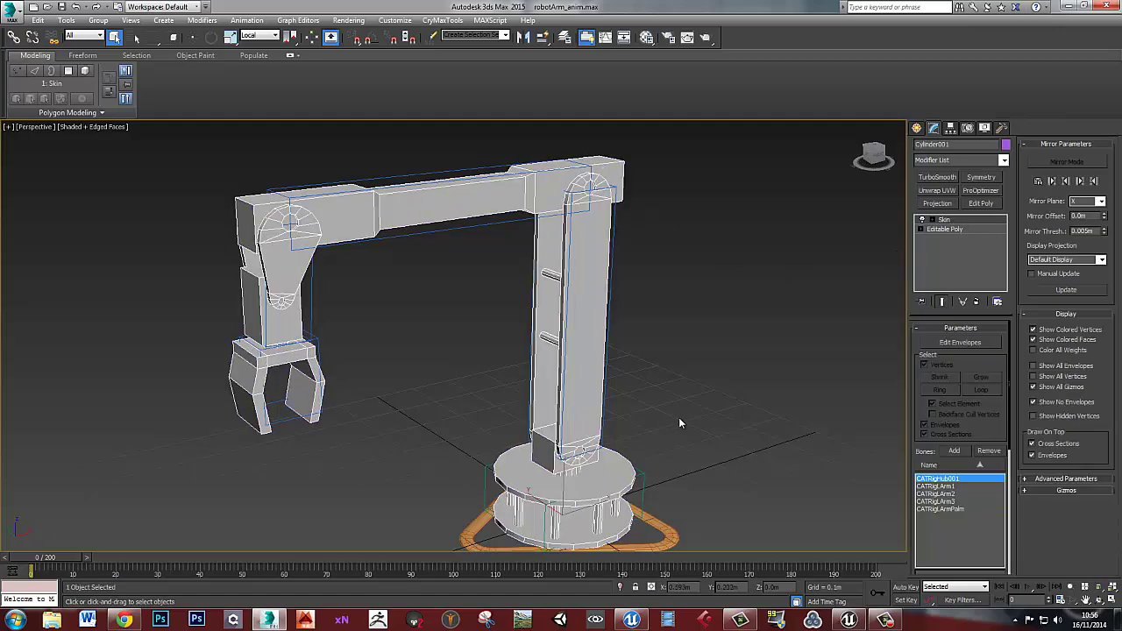
{"action": "middle_click_drag", "start_coordinate": [676, 426], "coordinate": [729, 386]}
{"action": "left_click", "coordinate": [699, 384]}
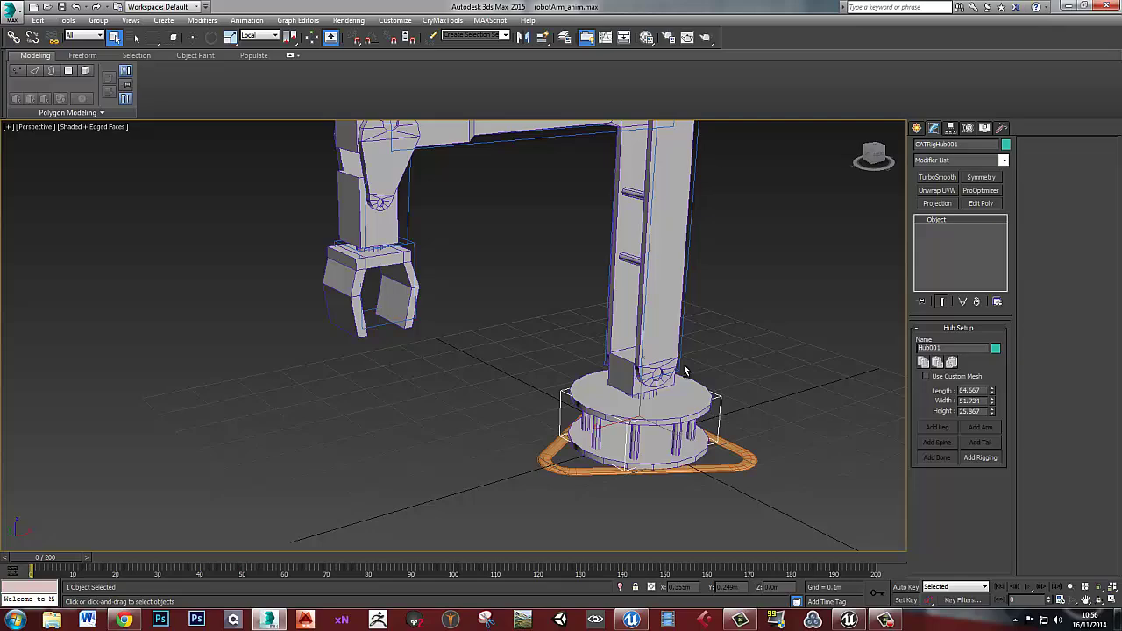
{"action": "left_click", "coordinate": [677, 361], "text": "ctrl"}
{"action": "middle_click_drag", "start_coordinate": [666, 330], "coordinate": [665, 383]}
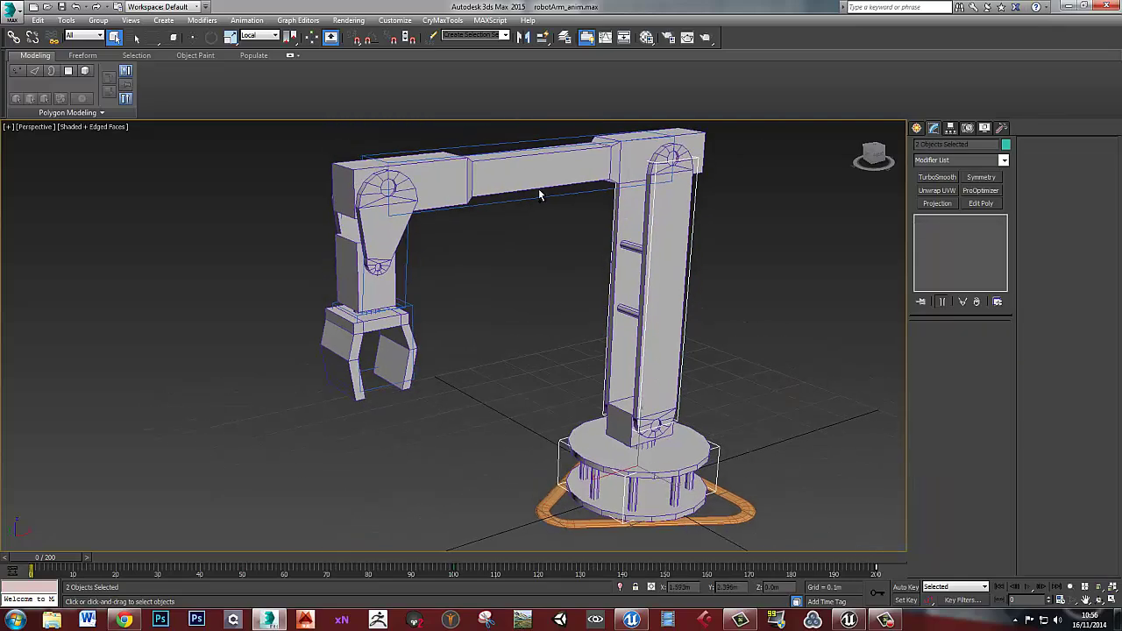
{"action": "left_click", "coordinate": [539, 201], "text": "ctrl"}
{"action": "left_click", "coordinate": [401, 265], "text": "ctrl"}
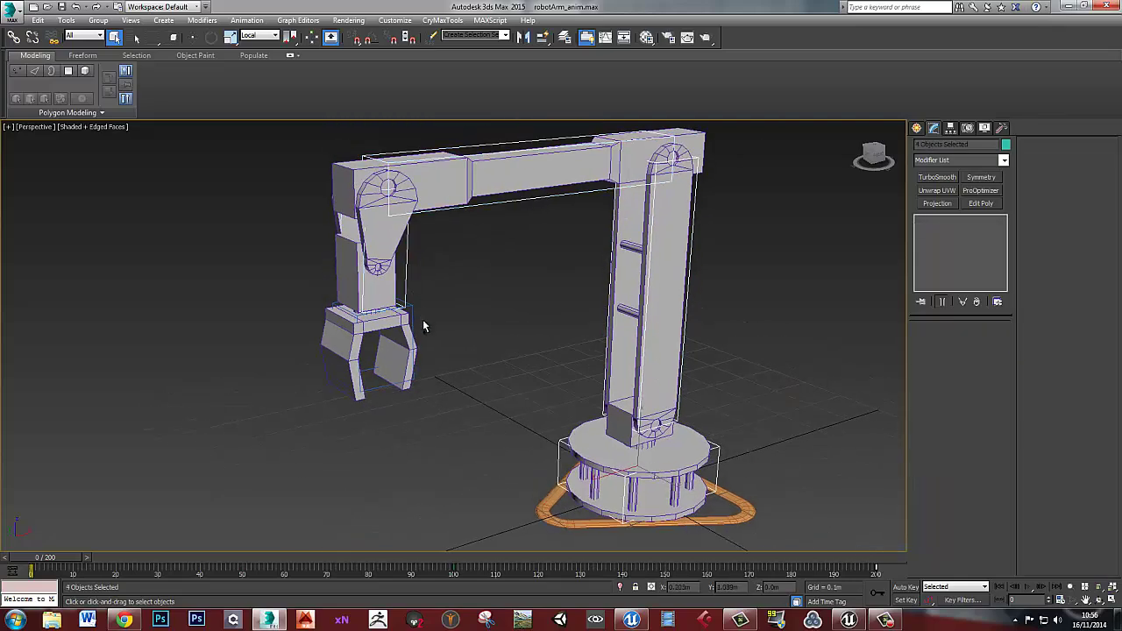
{"action": "left_click", "coordinate": [411, 309], "text": "ctrl"}
{"action": "middle_click_drag", "start_coordinate": [411, 309], "coordinate": [549, 345]}
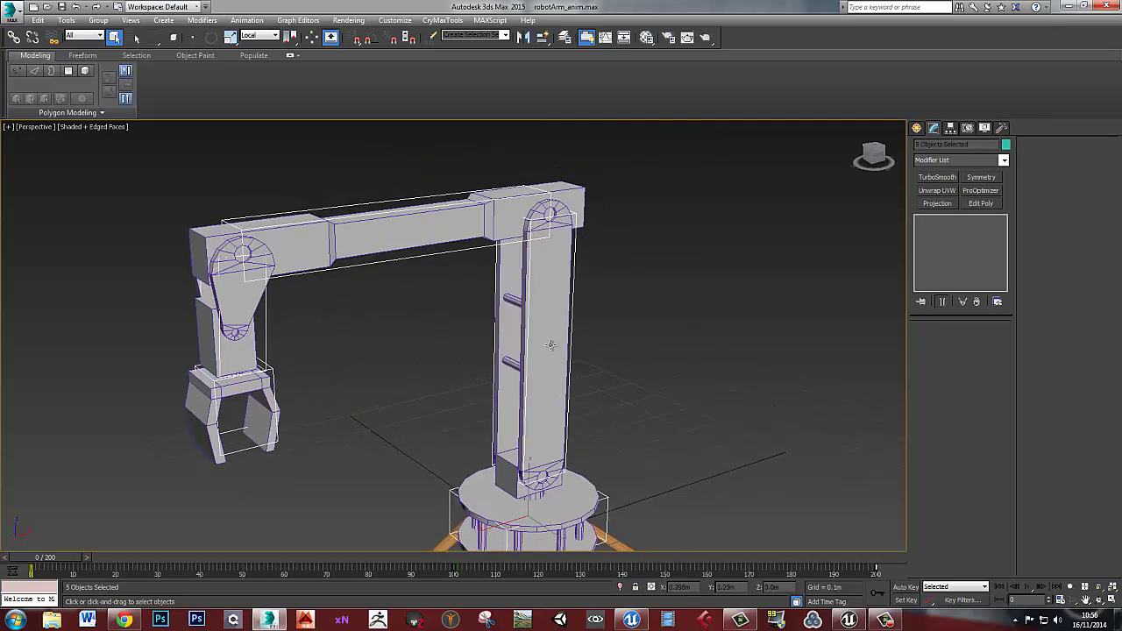
{"action": "mouse_move", "coordinate": [526, 245]}
{"action": "middle_mouse_down"}
{"action": "mouse_move", "coordinate": [509, 279]}
{"action": "mouse_move", "coordinate": [521, 238]}
{"action": "middle_mouse_up"}
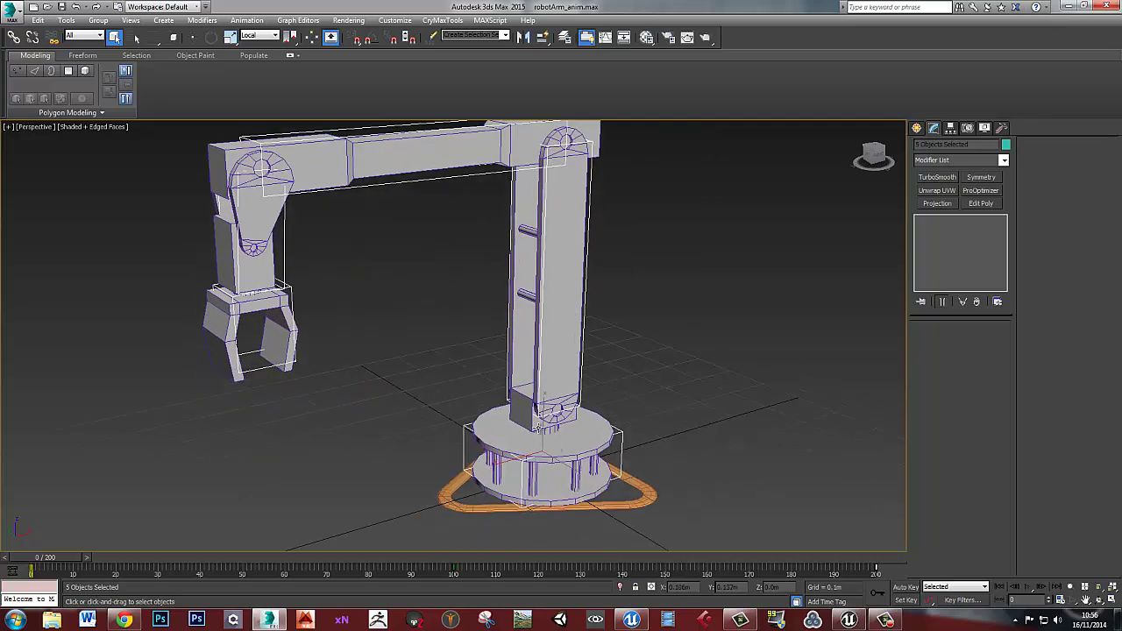
Select Character001 and switch the CAT rig into Animation mode from the Motion panel
{"action": "left_click", "coordinate": [651, 495]}
{"action": "middle_click_drag", "start_coordinate": [637, 432], "coordinate": [643, 436]}
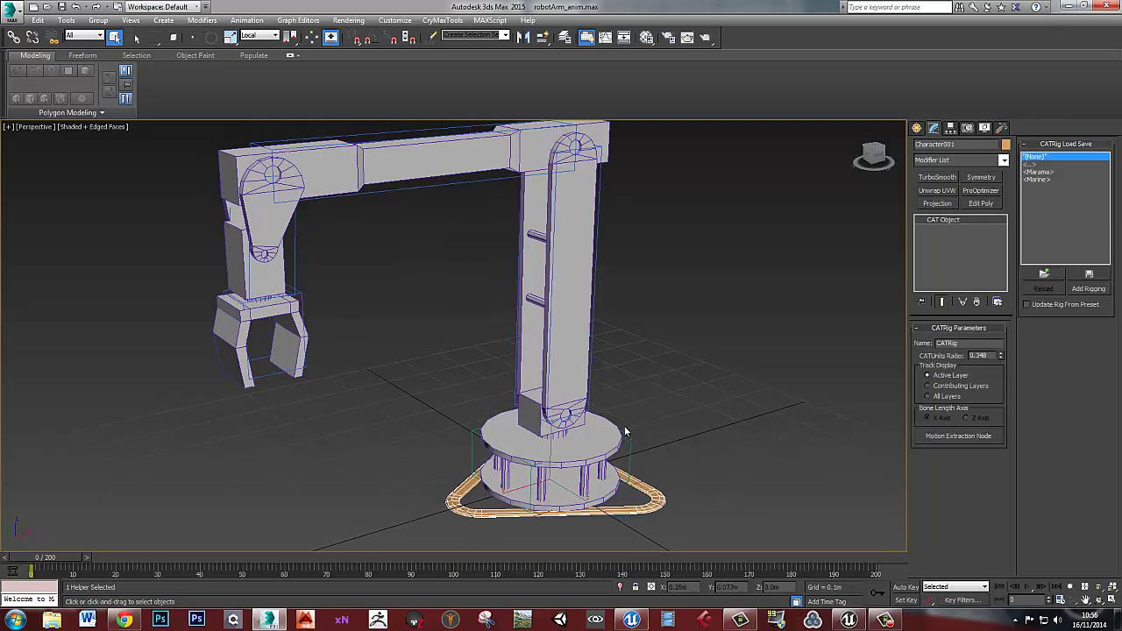
{"action": "left_click", "coordinate": [590, 388]}
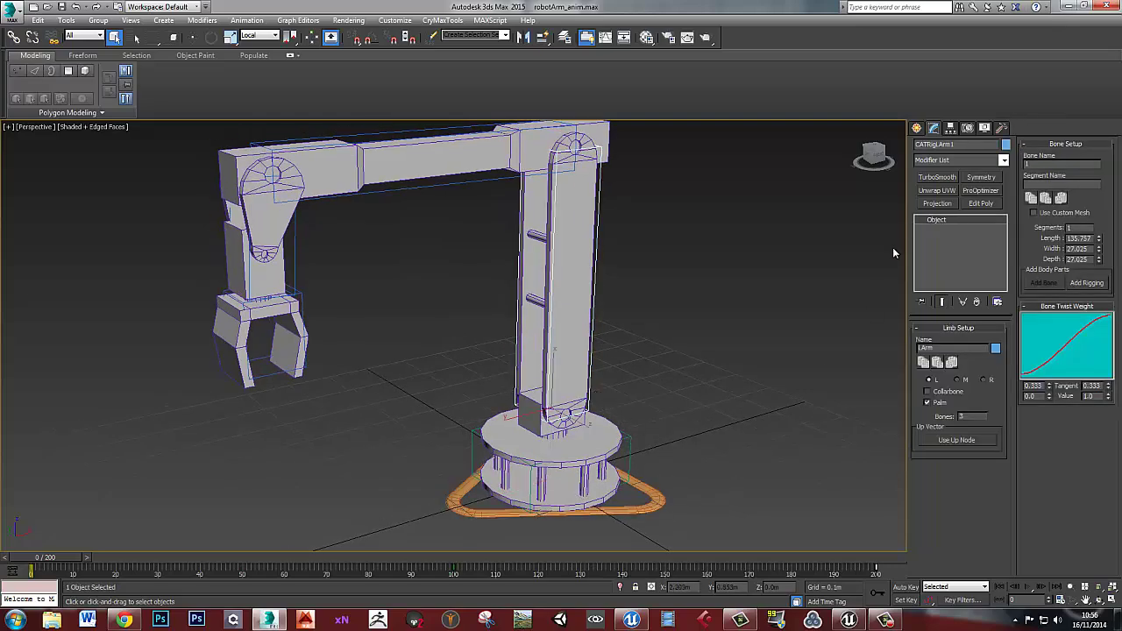
{"action": "left_click", "coordinate": [660, 503]}
{"action": "left_click", "coordinate": [967, 129]}
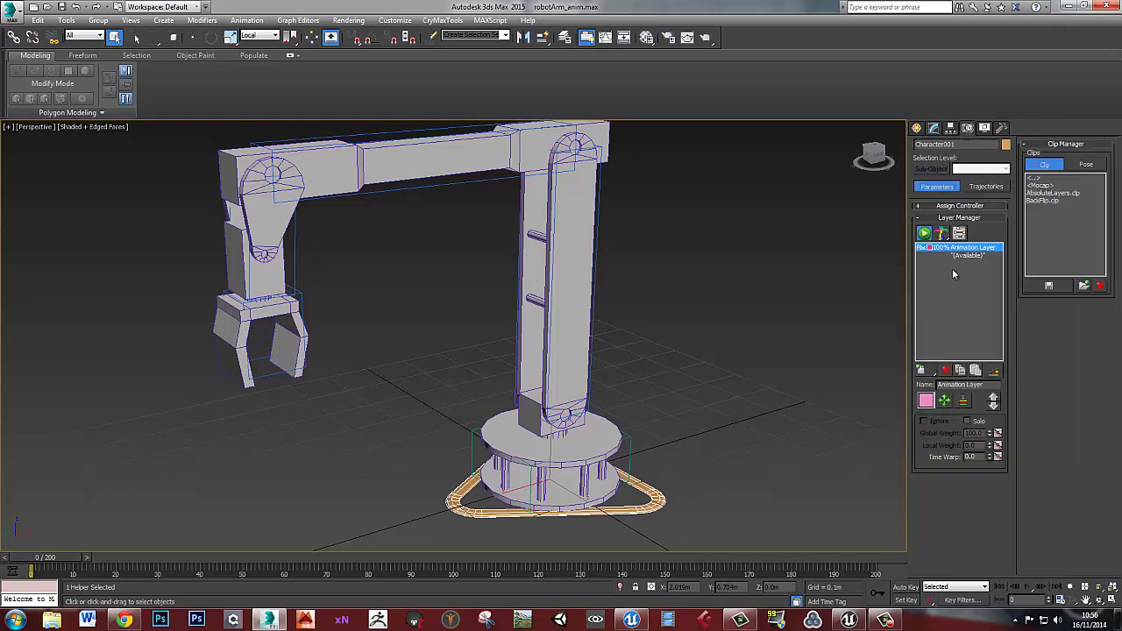
{"action": "left_click", "coordinate": [924, 233]}
Scrub the time slider to frame 140 and back to preview the arm's motion
{"action": "scroll", "coordinate": [570, 454], "scroll_direction": "up", "scroll_amount": 2}
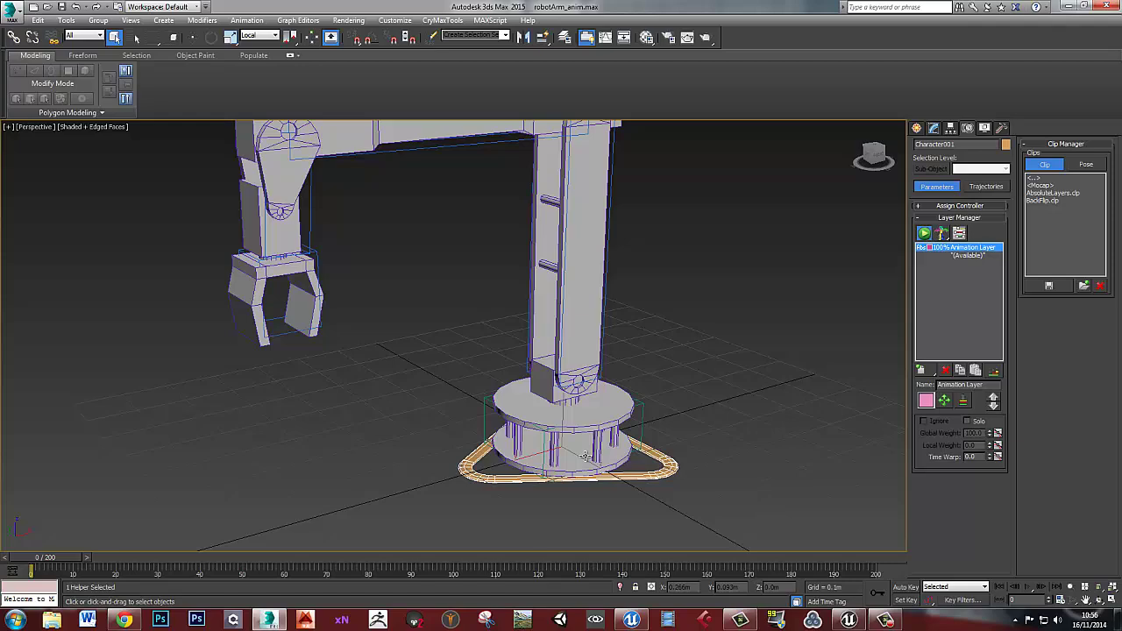
{"action": "scroll", "coordinate": [570, 454], "scroll_direction": "down", "scroll_amount": 2}
{"action": "middle_click_drag", "start_coordinate": [570, 479], "coordinate": [570, 454]}
{"action": "scroll", "coordinate": [570, 454], "scroll_direction": "down", "scroll_amount": 5}
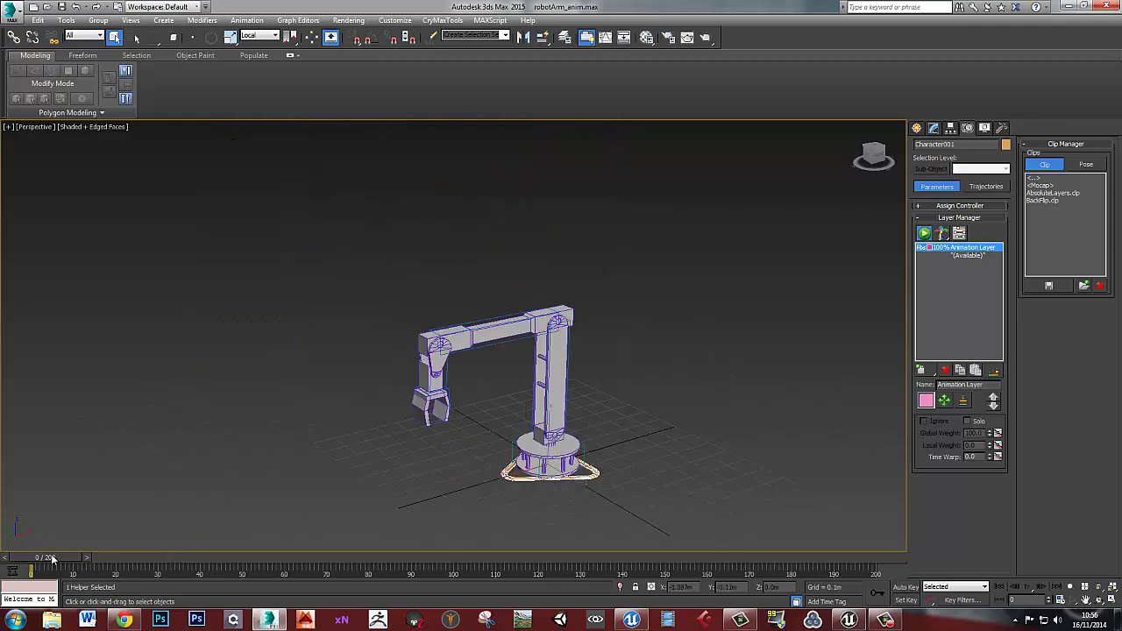
{"action": "left_click_drag", "start_coordinate": [31, 559], "coordinate": [614, 558]}
{"action": "left_click_drag", "start_coordinate": [741, 543], "coordinate": [75, 536]}
Select the robot arm mesh and show its Skin modifier in the Modify panel
{"action": "key", "text": "q"}
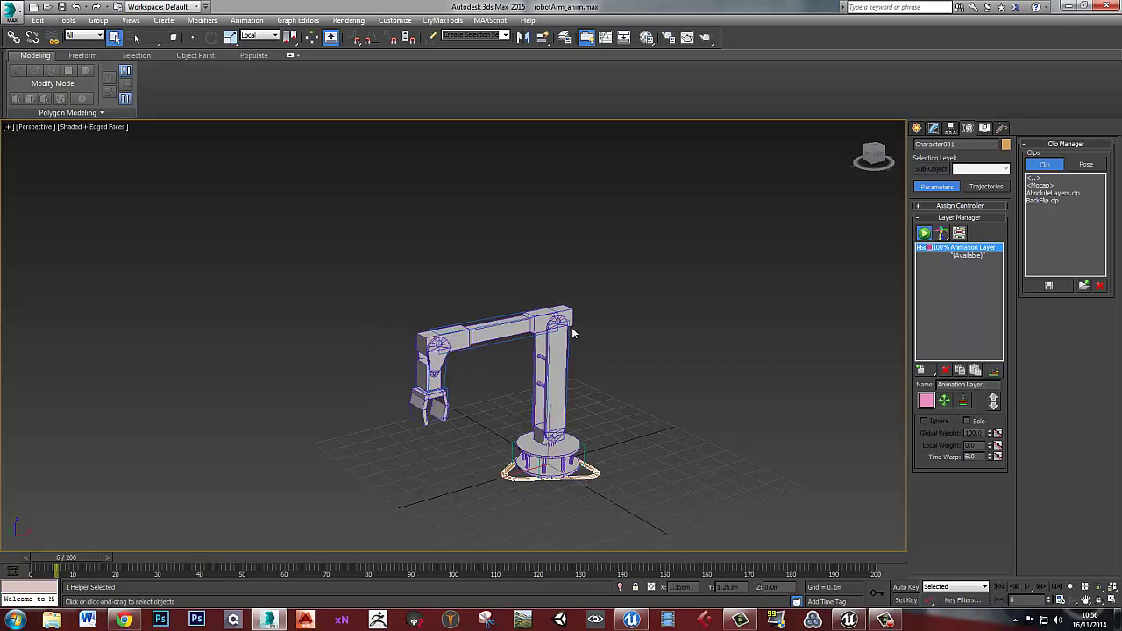
{"action": "left_click", "coordinate": [568, 329]}
{"action": "left_click", "coordinate": [933, 128]}
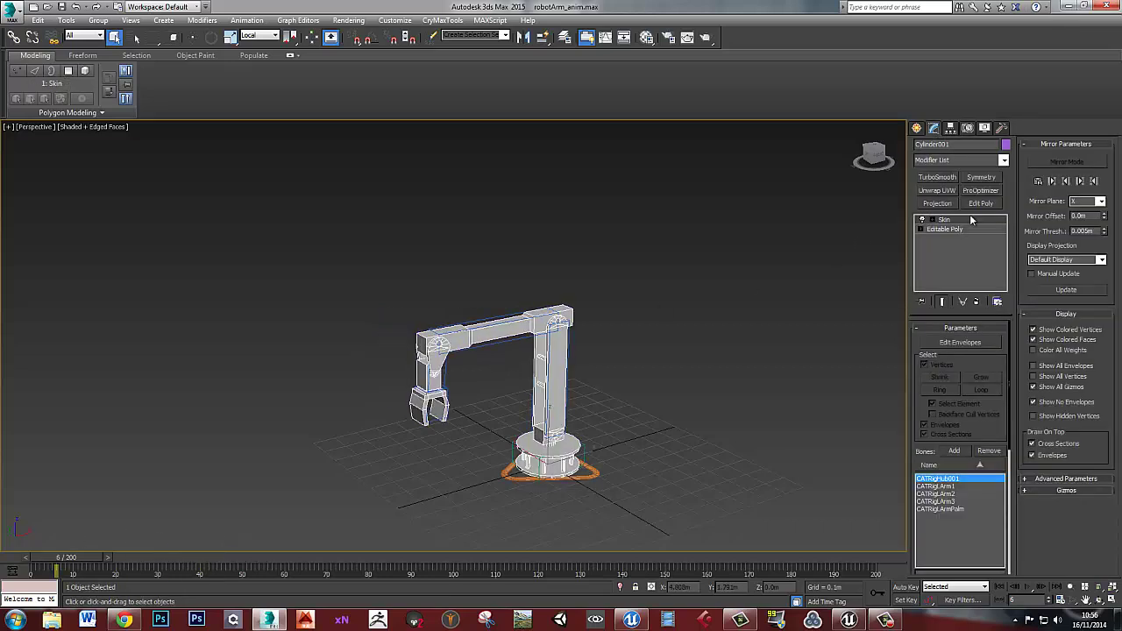
{"action": "scroll", "coordinate": [657, 414], "scroll_direction": "up", "scroll_amount": 4}
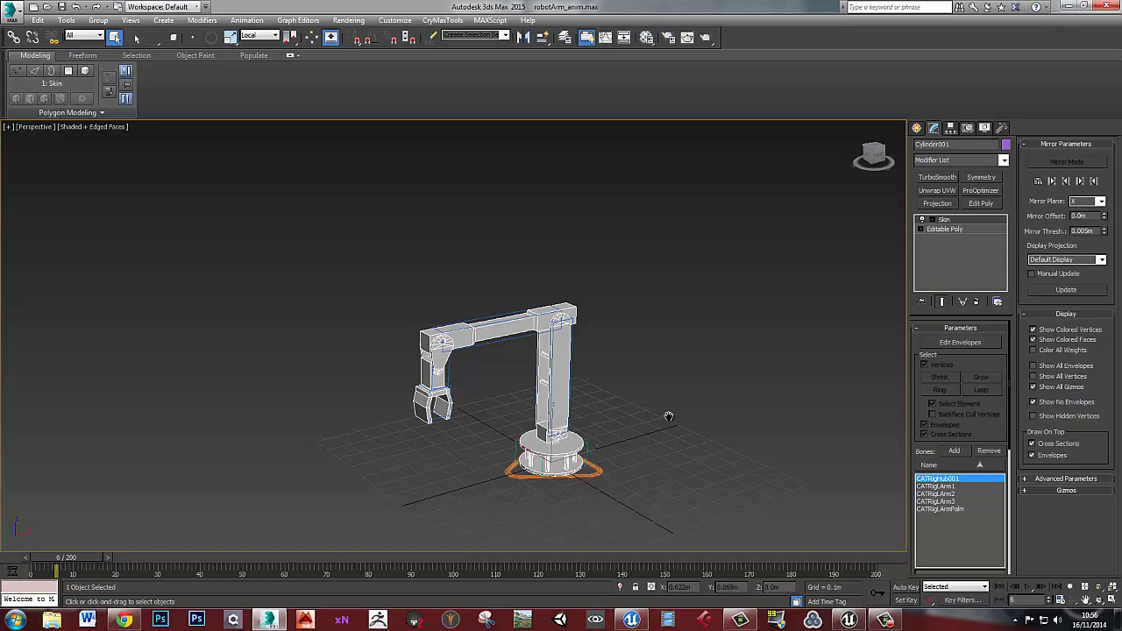
{"action": "middle_click_drag", "start_coordinate": [605, 411], "coordinate": [642, 383]}
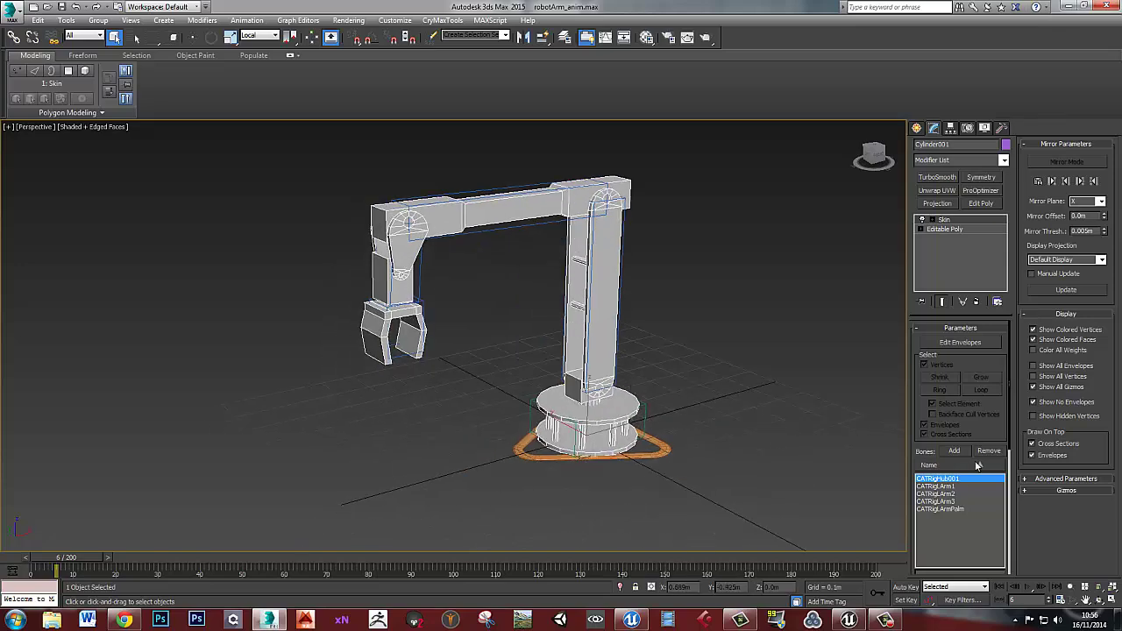
Inspect the rig hub and CATRigLArm2 bone, then reselect the Cylinder001 mesh
{"action": "left_click", "coordinate": [644, 413]}
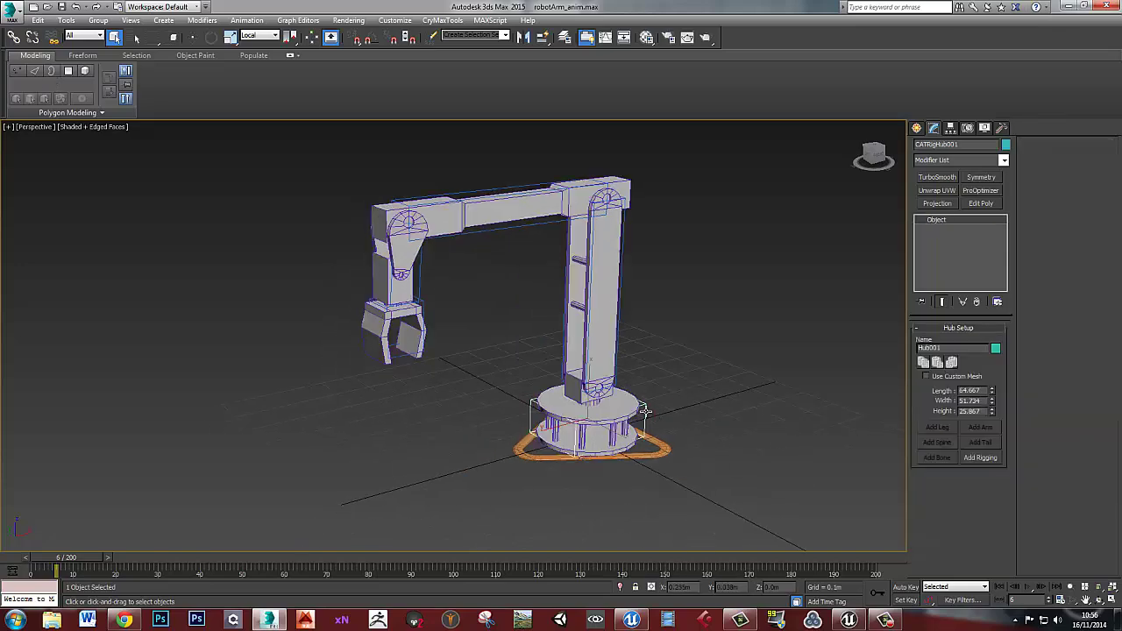
{"action": "left_click", "coordinate": [618, 355]}
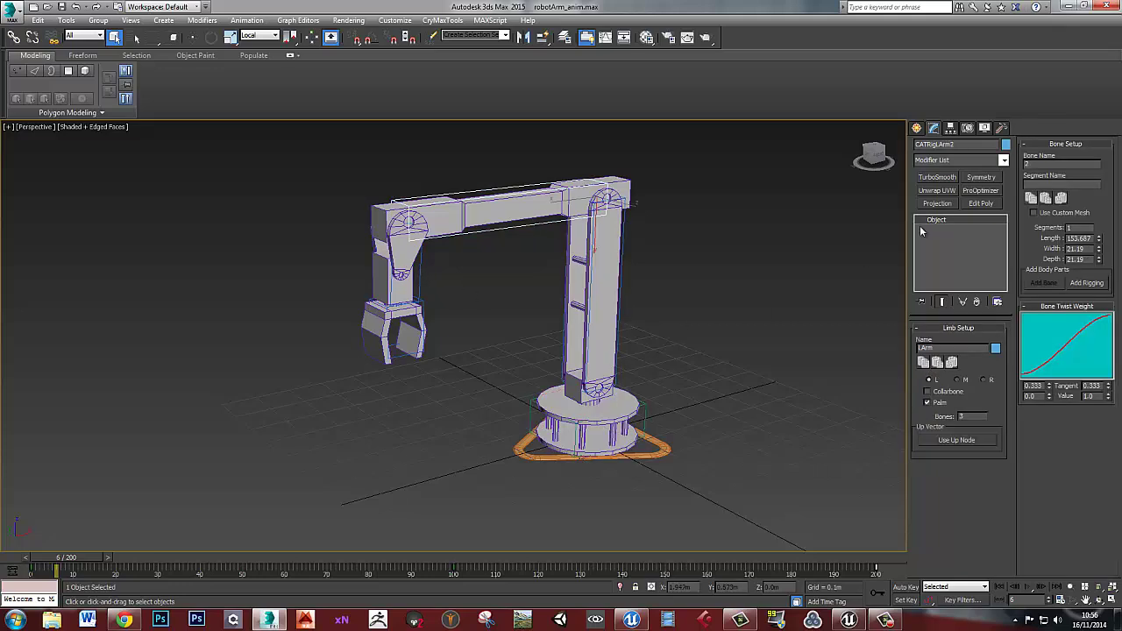
{"action": "left_click", "coordinate": [634, 194]}
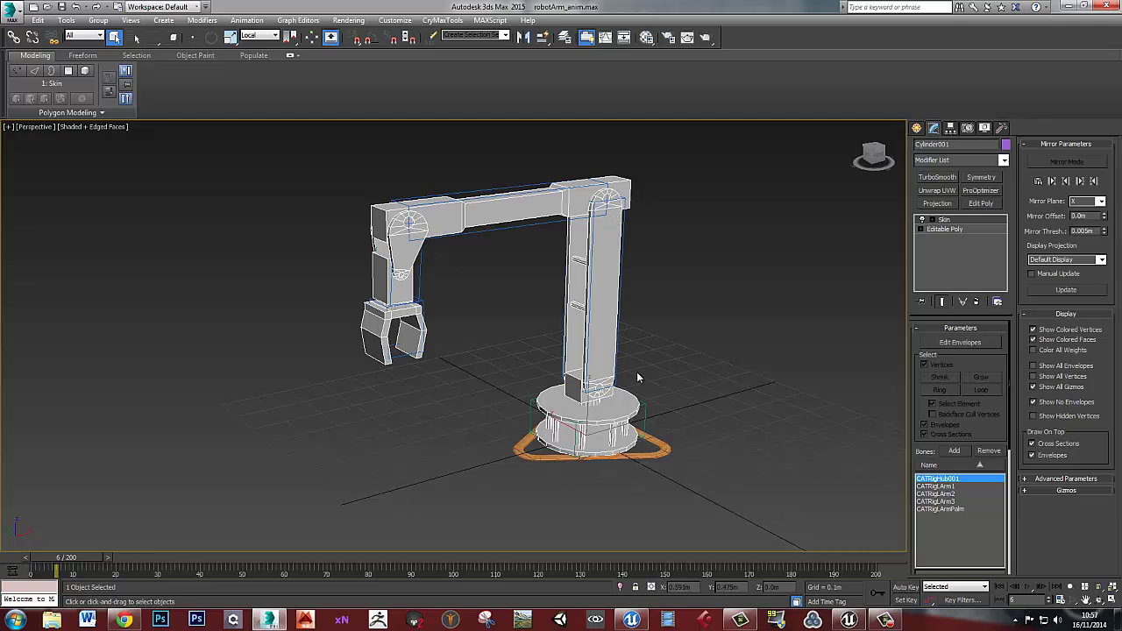
{"action": "left_click", "coordinate": [689, 349]}
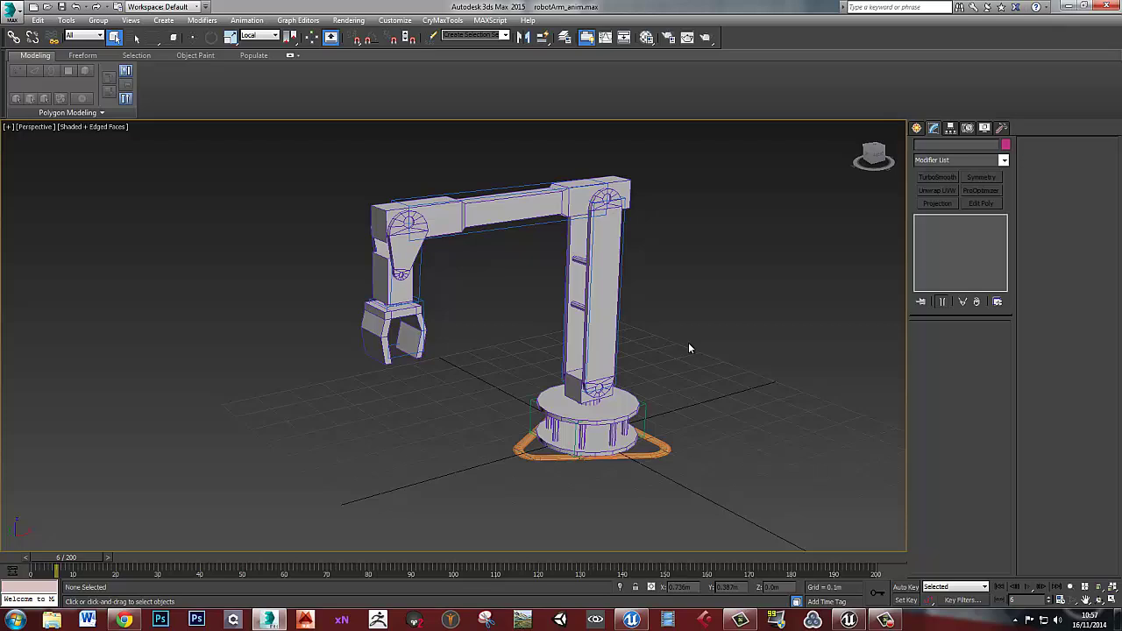
{"action": "left_click", "coordinate": [628, 179]}
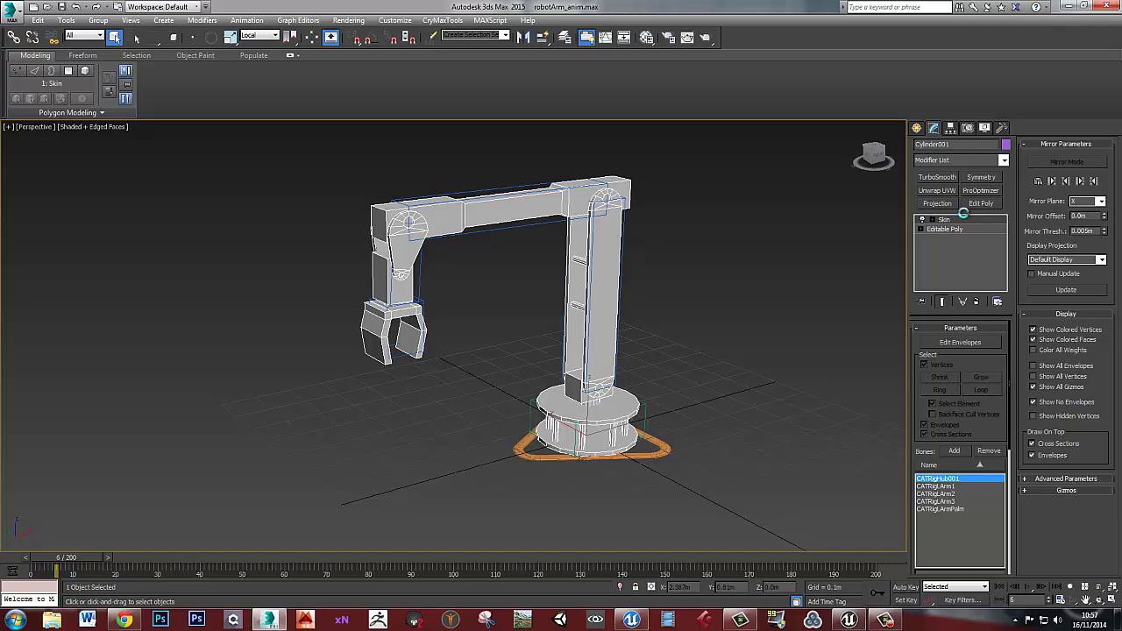
{"action": "middle_click_drag", "start_coordinate": [678, 313], "coordinate": [691, 310], "text": "alt"}
Export the selected mesh as RobotArm_skel.FBX in the robotArm folder
{"action": "key", "text": "alt+f"}
{"action": "key", "text": "e"}
{"action": "key", "text": "Return"}
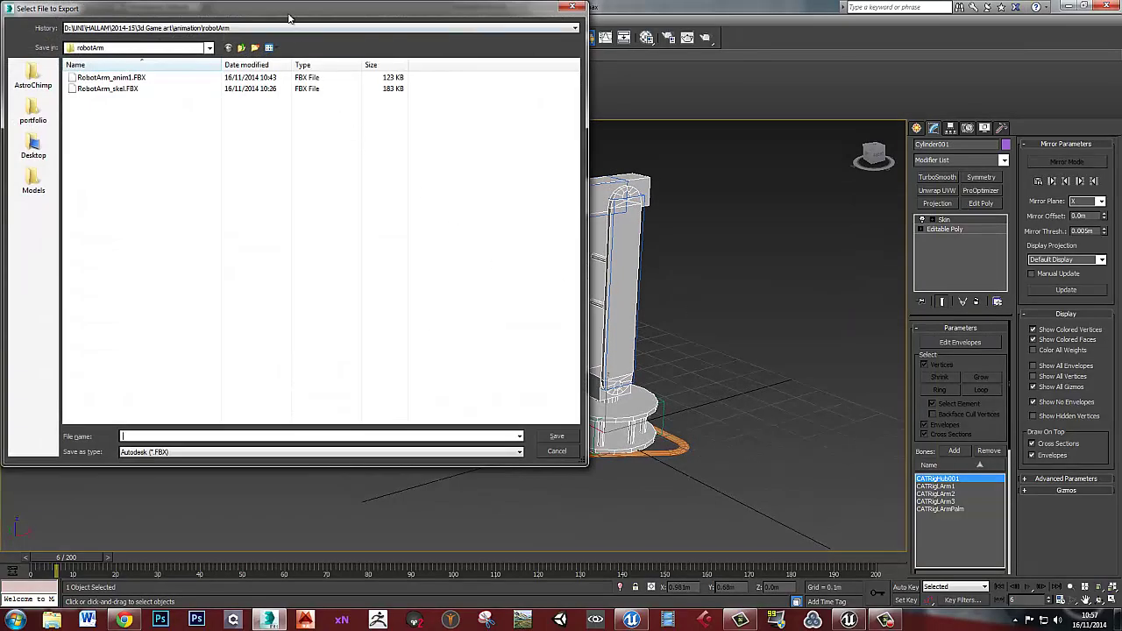
{"action": "left_click_drag", "start_coordinate": [289, 17], "coordinate": [508, 102]}
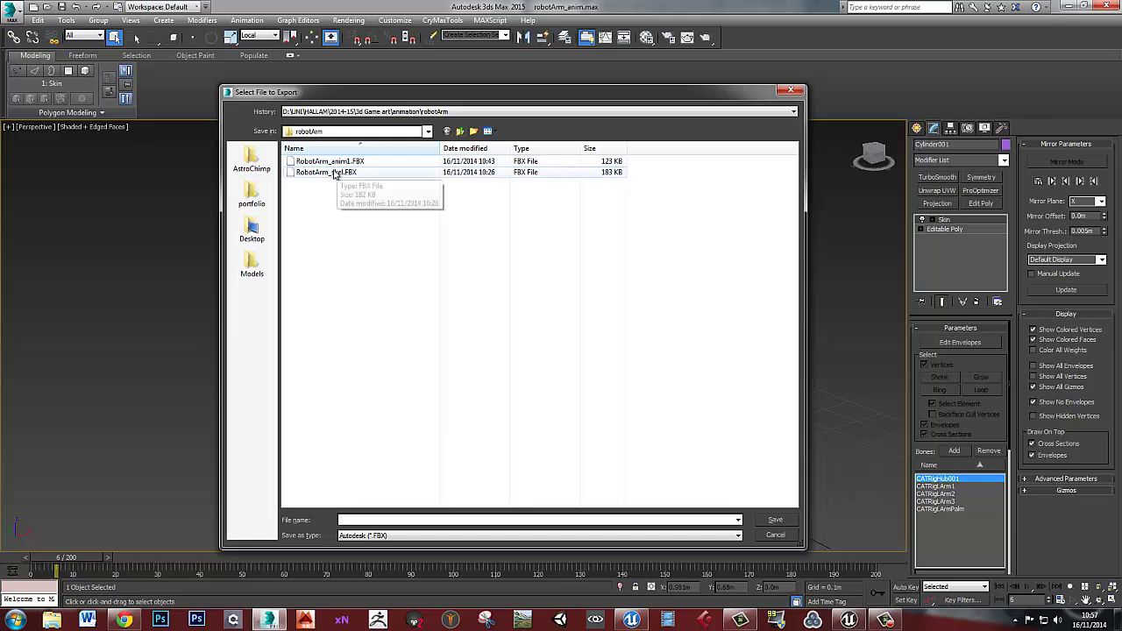
{"action": "left_click", "coordinate": [333, 173]}
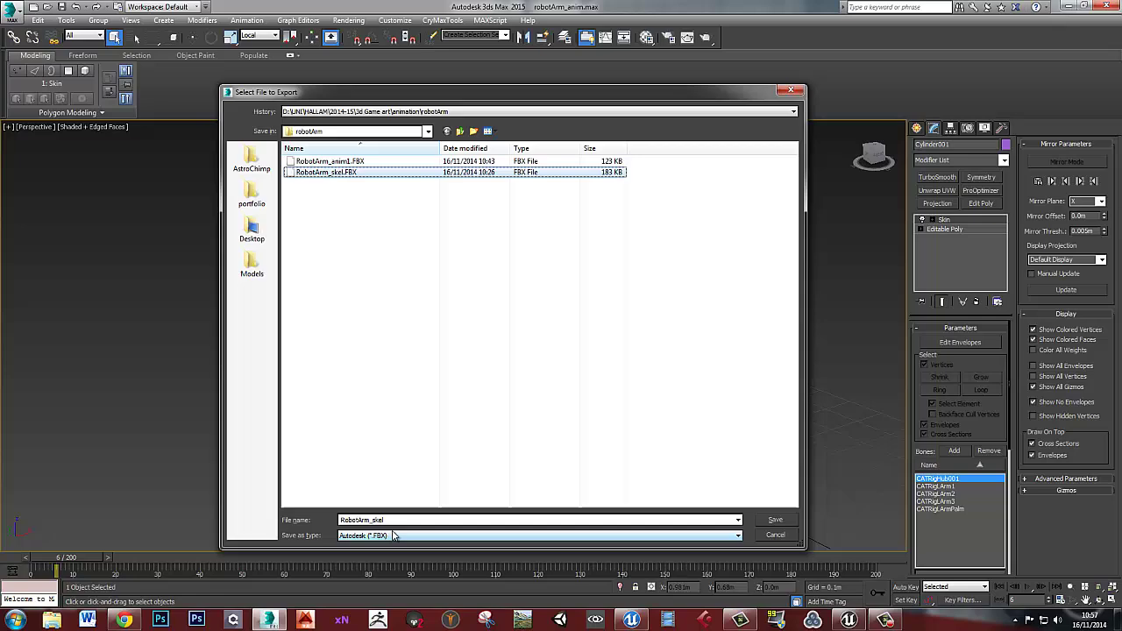
{"action": "left_click", "coordinate": [784, 520]}
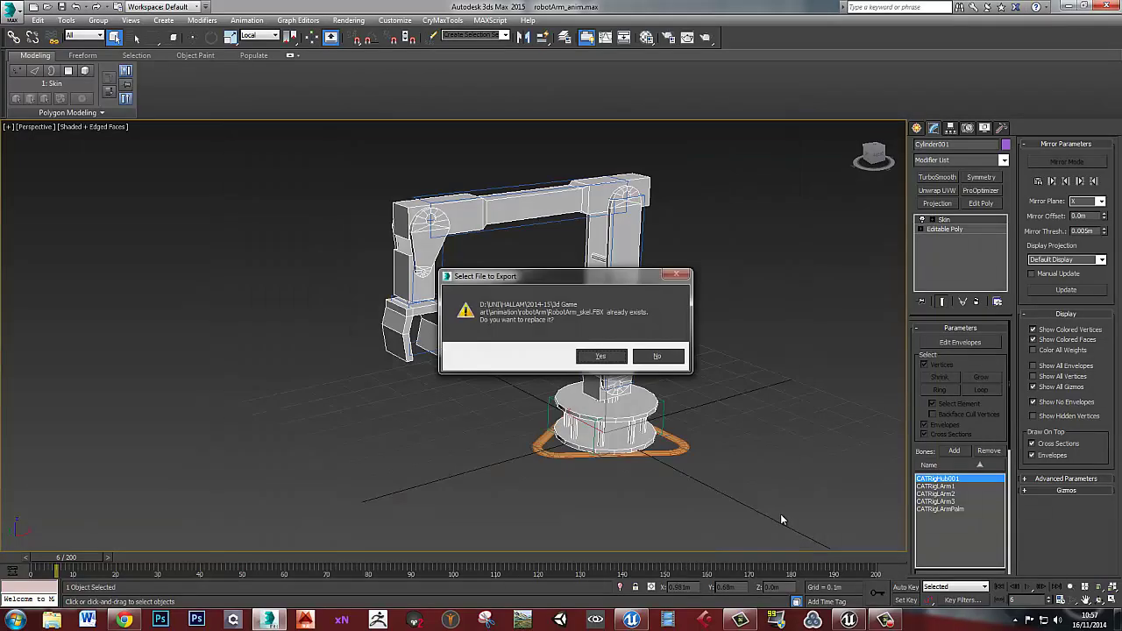
Confirm replacing RobotArm_skel.FBX and review the Animation and Advanced export options
{"action": "left_click", "coordinate": [601, 357]}
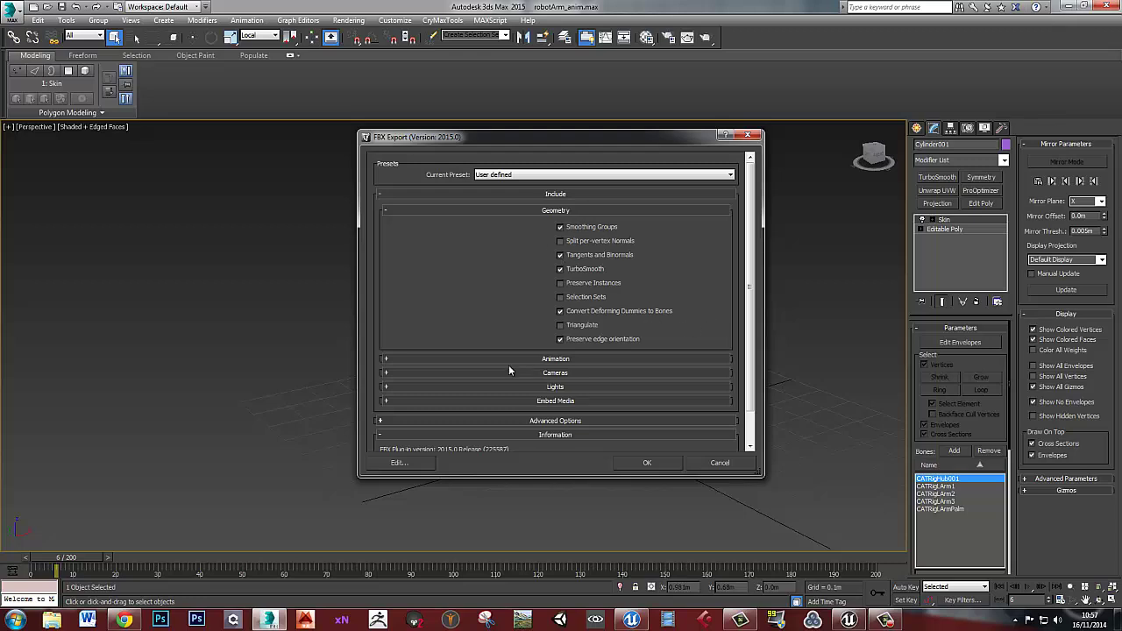
{"action": "left_click", "coordinate": [554, 360]}
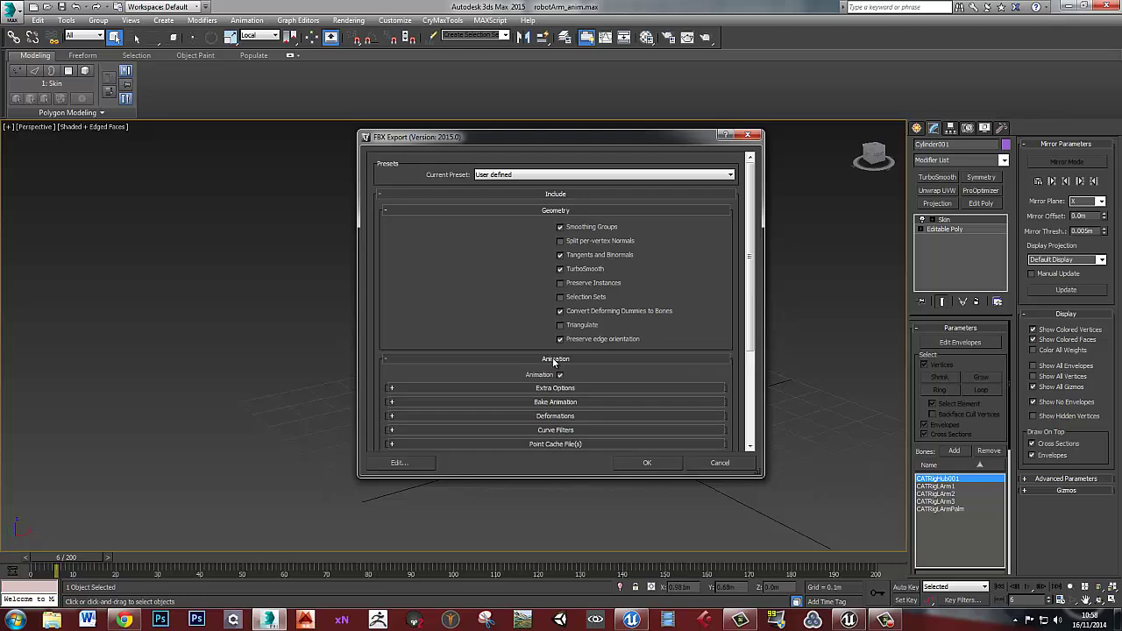
{"action": "left_click", "coordinate": [554, 358]}
{"action": "scroll", "coordinate": [580, 368], "scroll_direction": "down", "scroll_amount": 1}
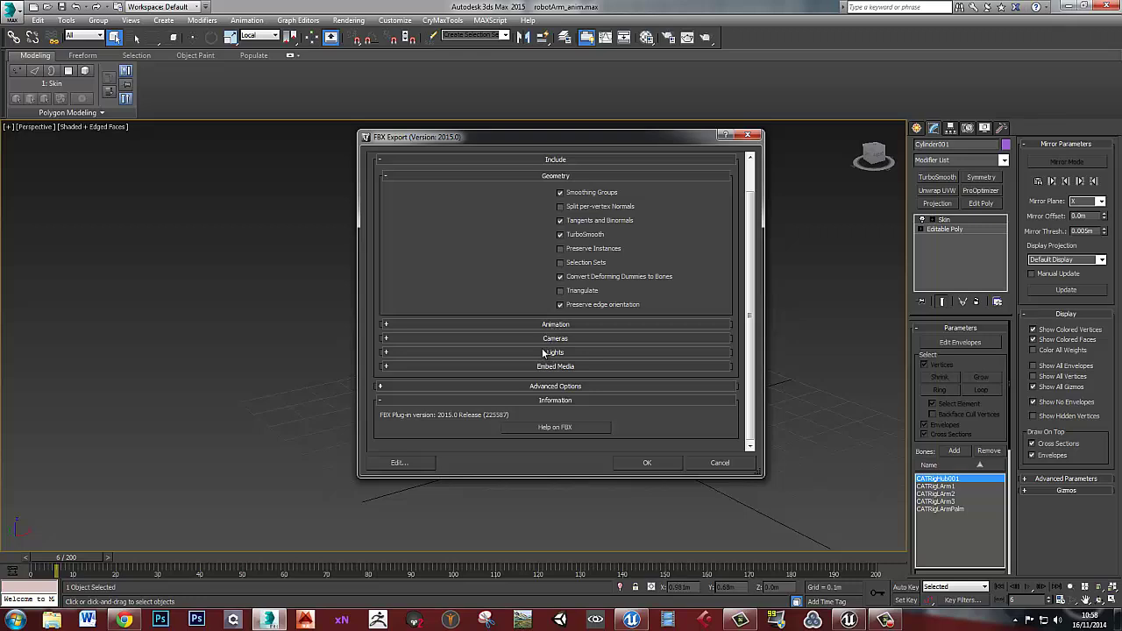
{"action": "left_click", "coordinate": [547, 386]}
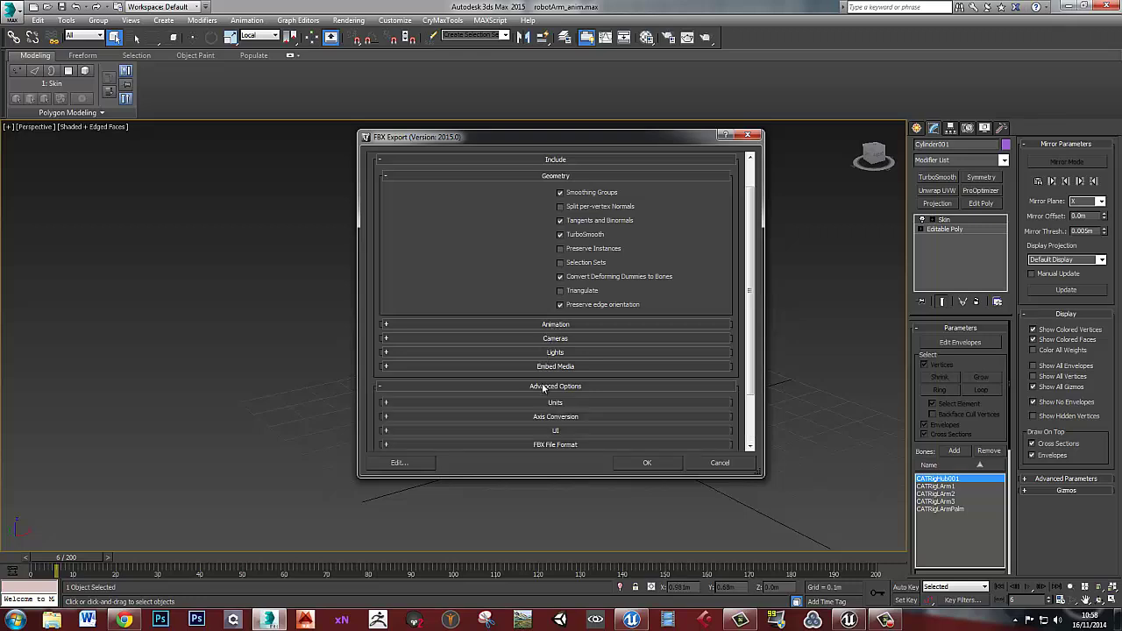
{"action": "scroll", "coordinate": [627, 368], "scroll_direction": "down", "scroll_amount": 2}
{"action": "left_click", "coordinate": [558, 381]}
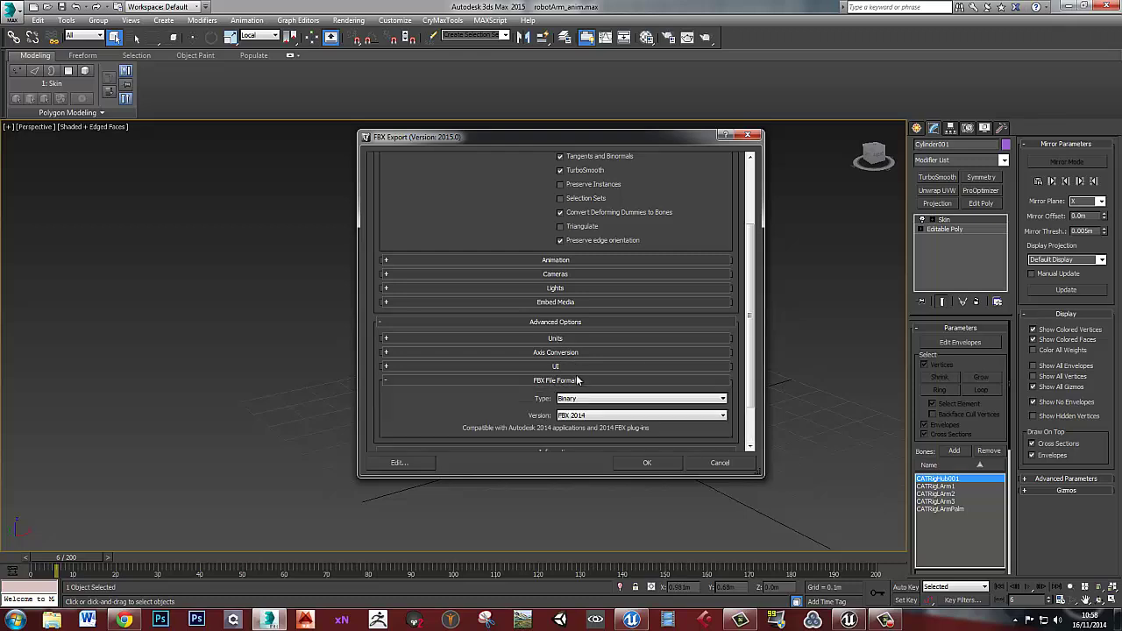
{"action": "scroll", "coordinate": [641, 363], "scroll_direction": "down", "scroll_amount": 2}
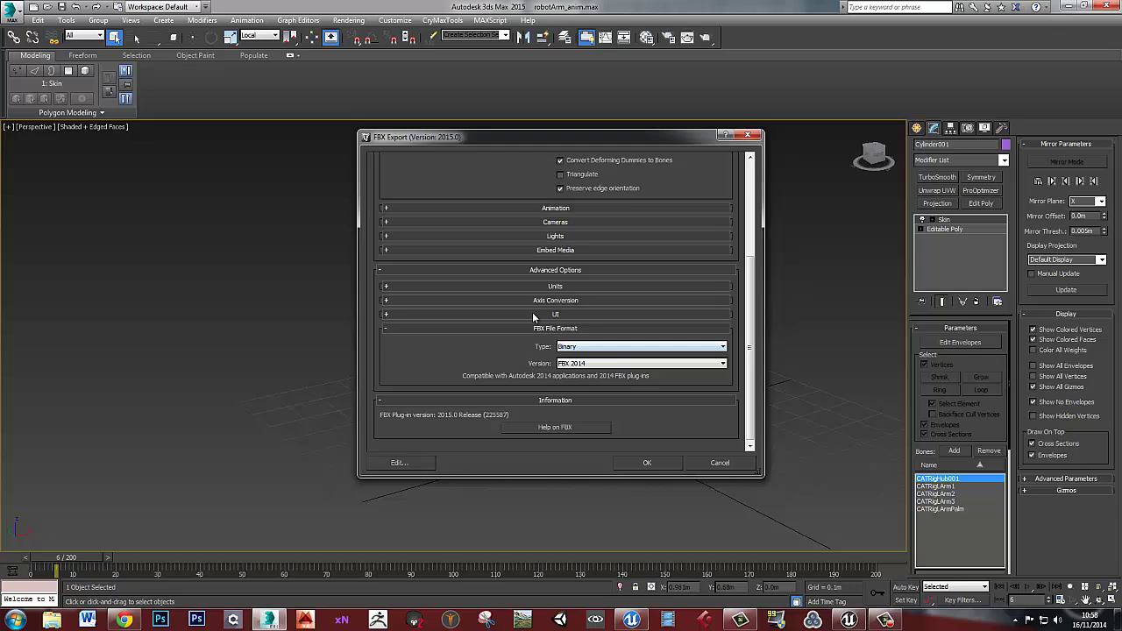
Check the FBX Units, Y-up Axis Conversion and warning/log settings
{"action": "left_click", "coordinate": [554, 286]}
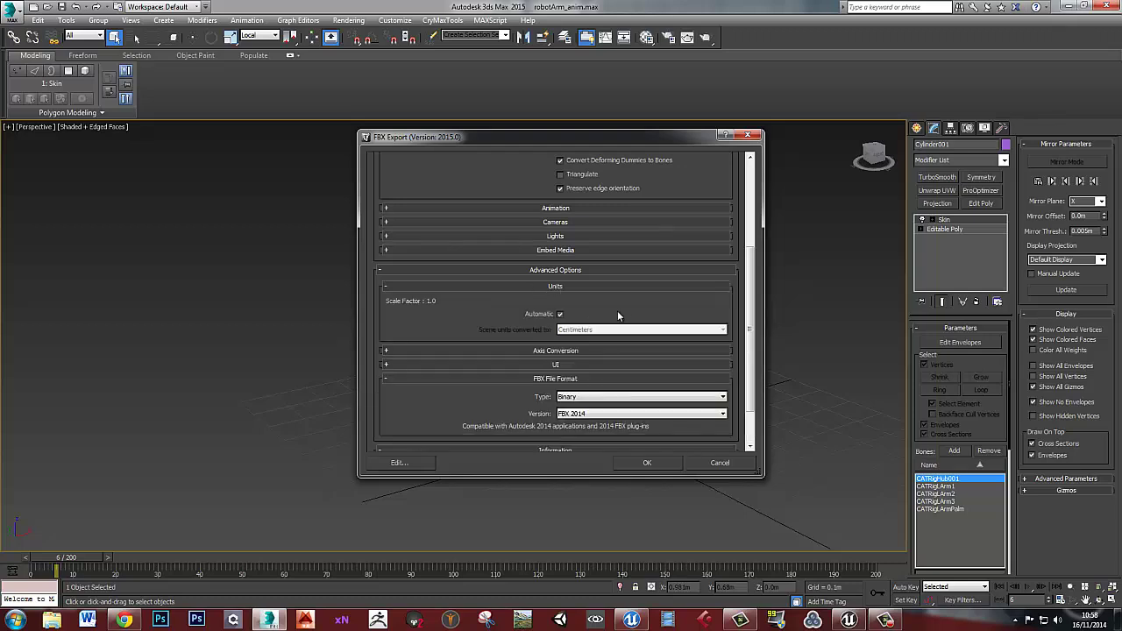
{"action": "scroll", "coordinate": [617, 311], "scroll_direction": "down", "scroll_amount": 2}
{"action": "left_click", "coordinate": [544, 300]}
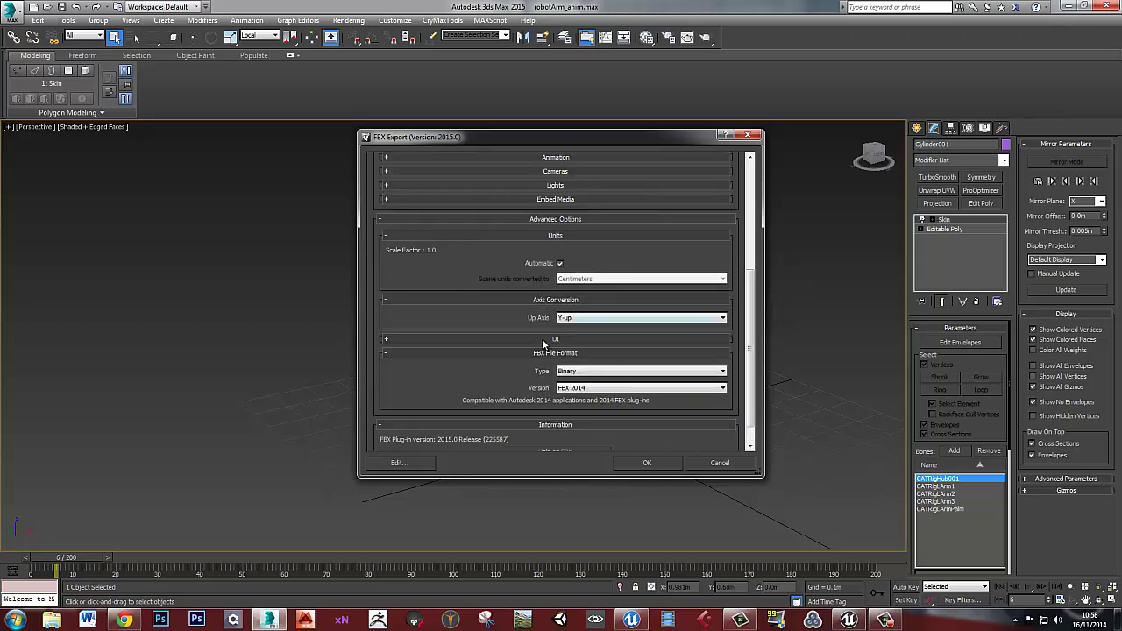
{"action": "left_click", "coordinate": [544, 339]}
{"action": "scroll", "coordinate": [619, 330], "scroll_direction": "down", "scroll_amount": 2}
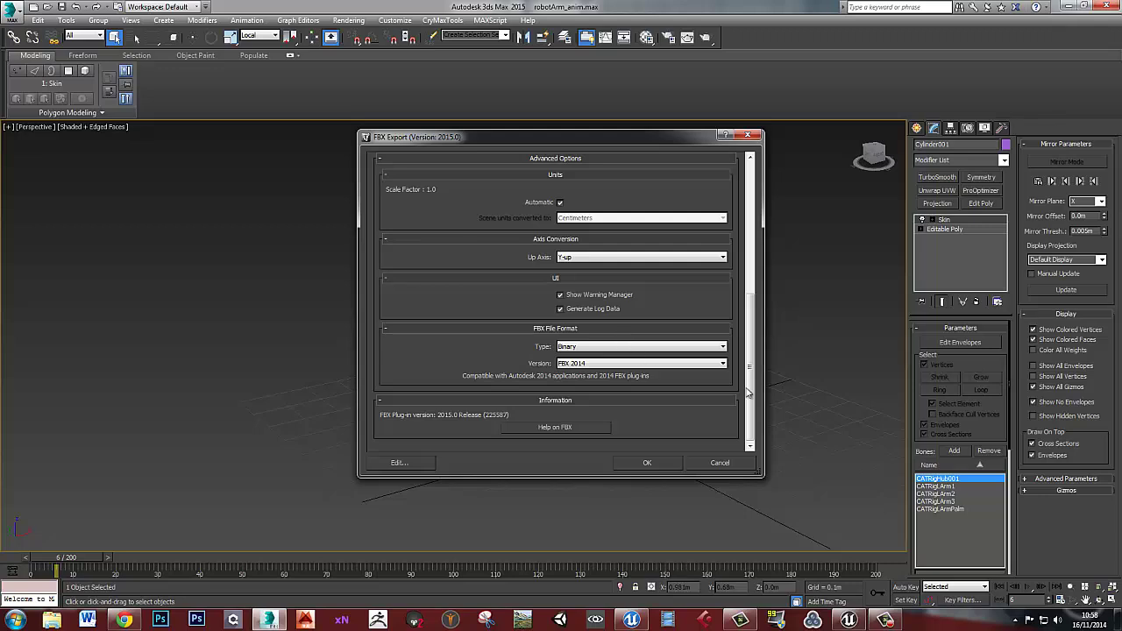
{"action": "scroll", "coordinate": [752, 382], "scroll_direction": "up", "scroll_amount": 3}
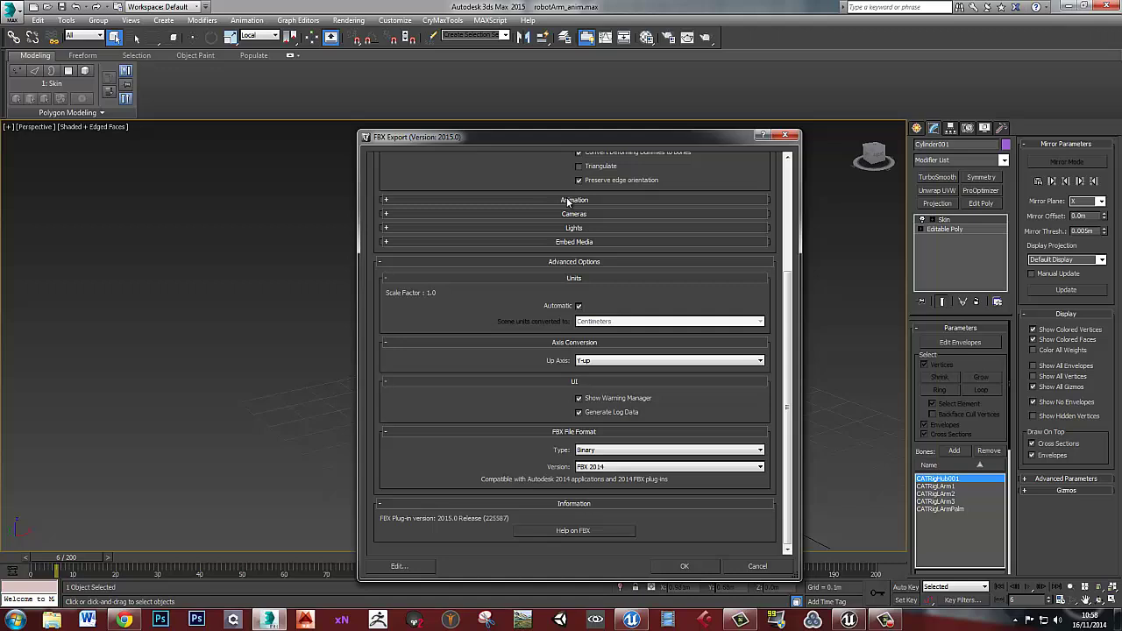
{"action": "left_click", "coordinate": [586, 202]}
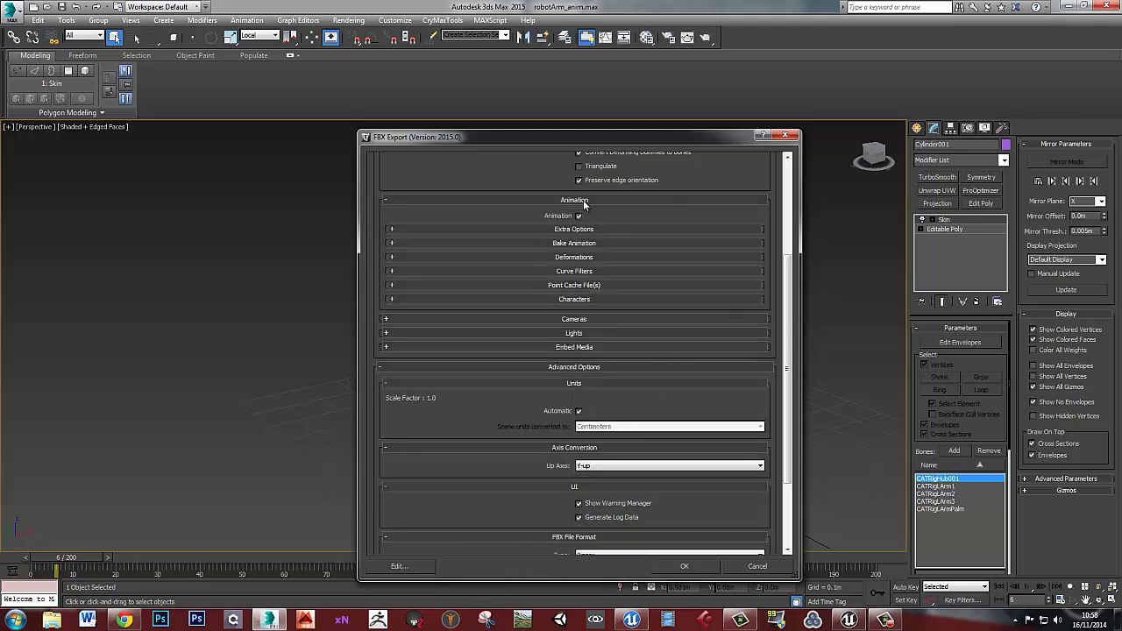
{"action": "left_click", "coordinate": [582, 201]}
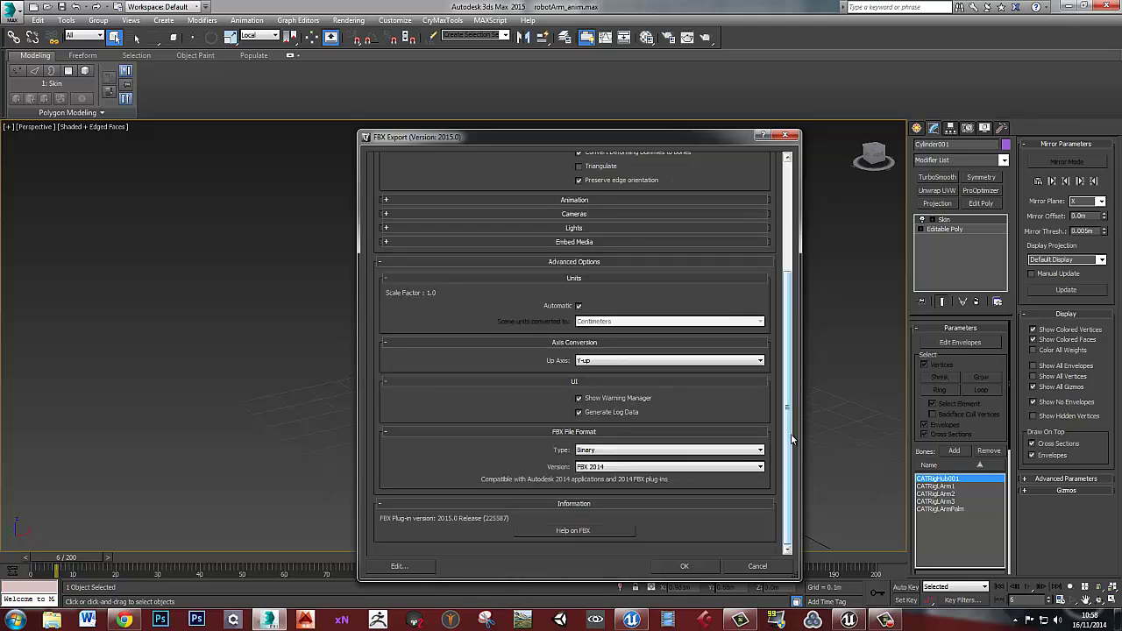
{"action": "scroll", "coordinate": [788, 379], "scroll_direction": "up", "scroll_amount": 1}
{"action": "scroll", "coordinate": [788, 378], "scroll_direction": "up", "scroll_amount": 1}
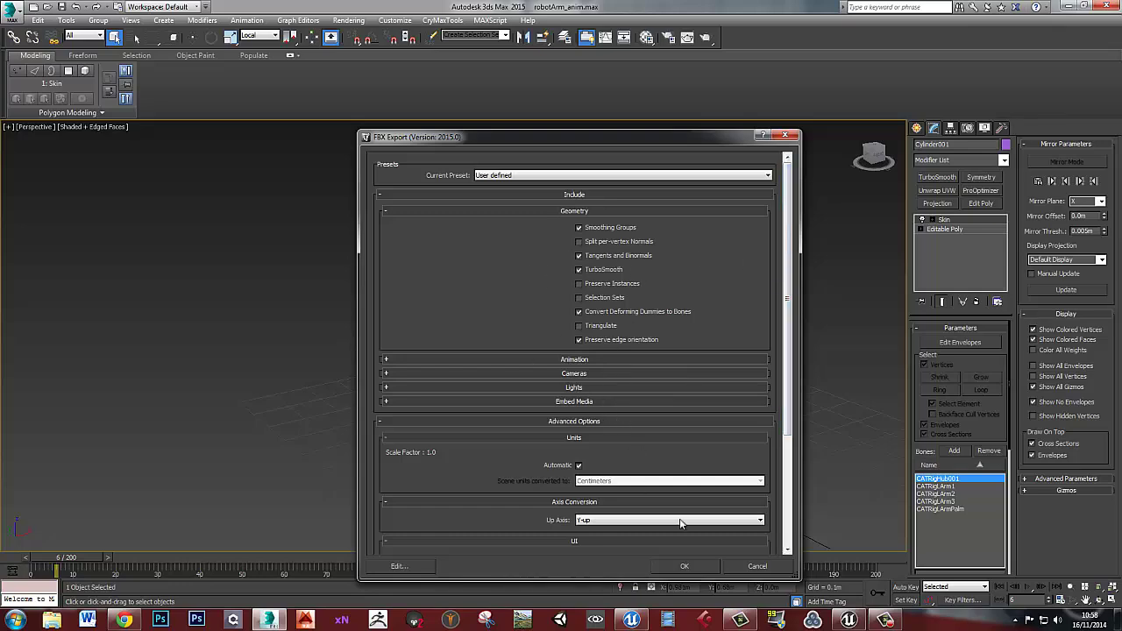
Run the FBX export, dismiss the warnings report and deselect the mesh
{"action": "left_click", "coordinate": [699, 568]}
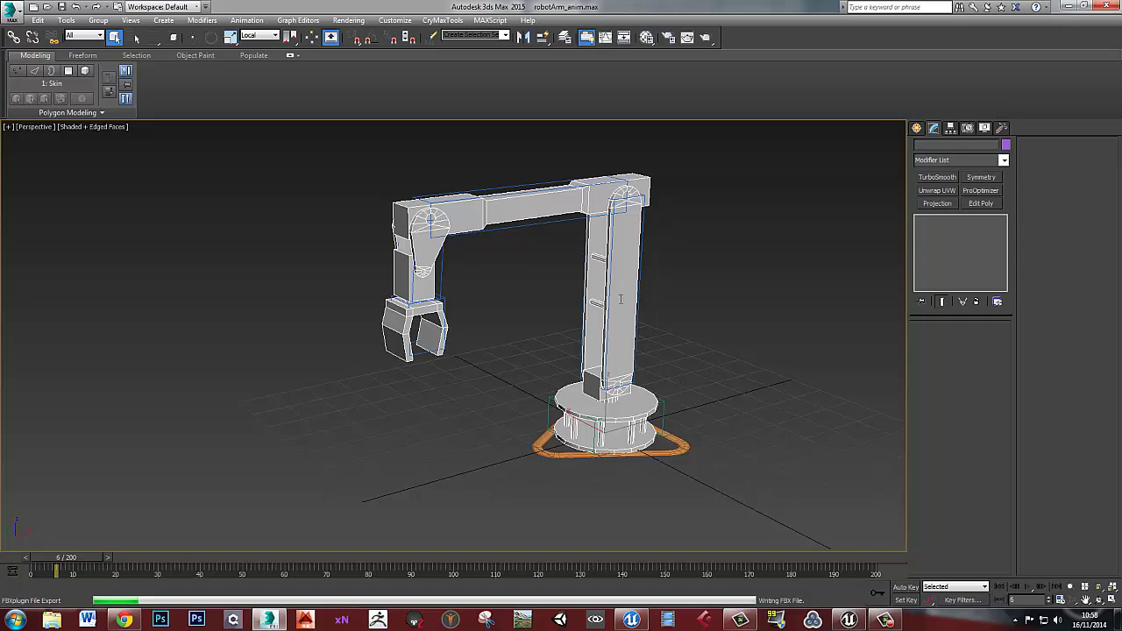
{"action": "left_click", "coordinate": [759, 489]}
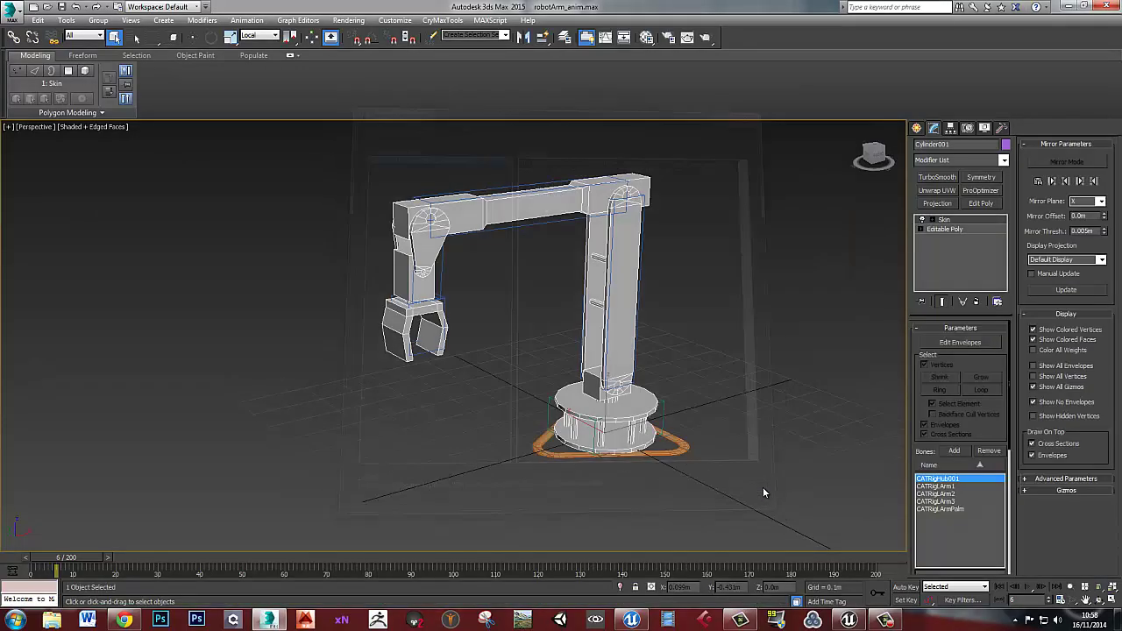
{"action": "left_click", "coordinate": [719, 391]}
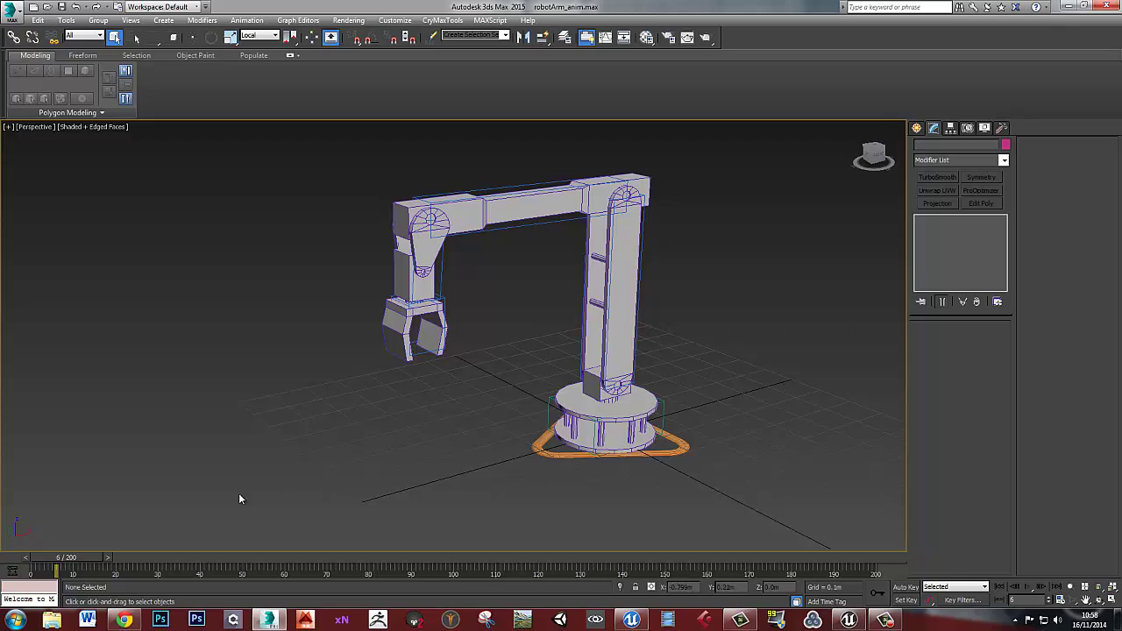
Return the timeline to frame 0 and select the robot's orange base hub
{"action": "left_click_drag", "start_coordinate": [73, 559], "coordinate": [51, 558]}
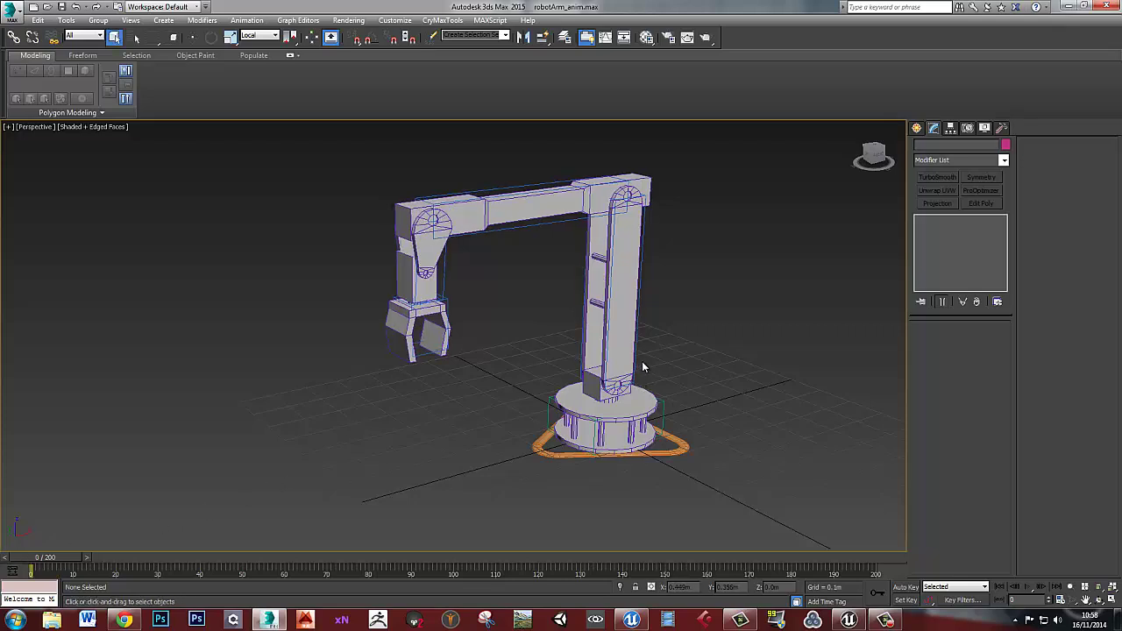
{"action": "middle_click_drag", "start_coordinate": [608, 364], "coordinate": [631, 400]}
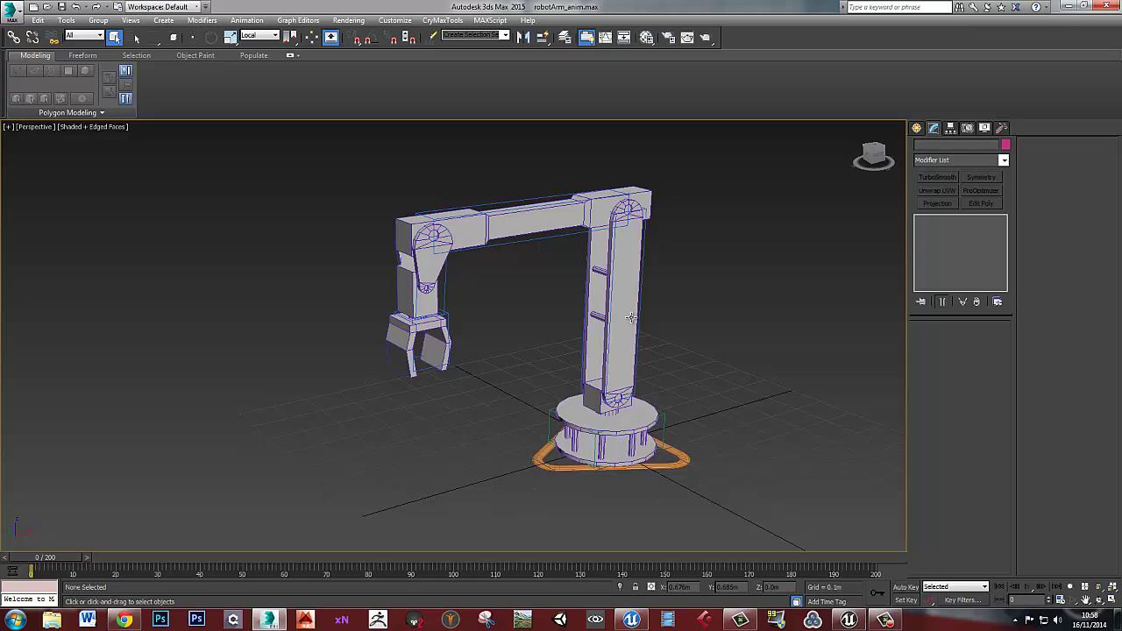
{"action": "scroll", "coordinate": [630, 396], "scroll_direction": "up", "scroll_amount": 5}
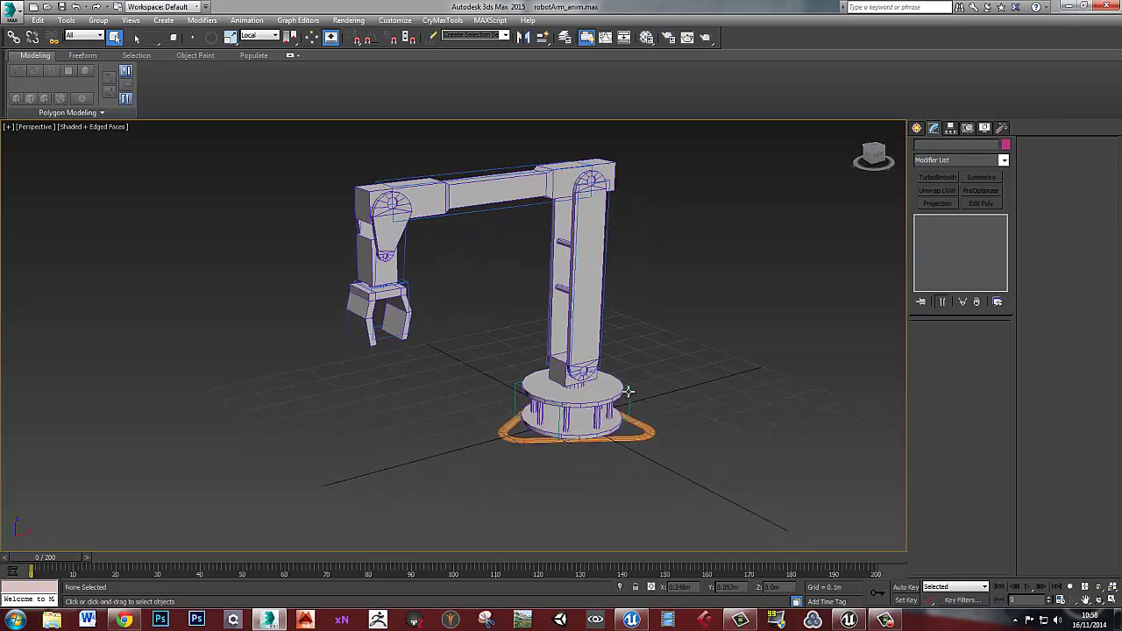
{"action": "left_click", "coordinate": [632, 396]}
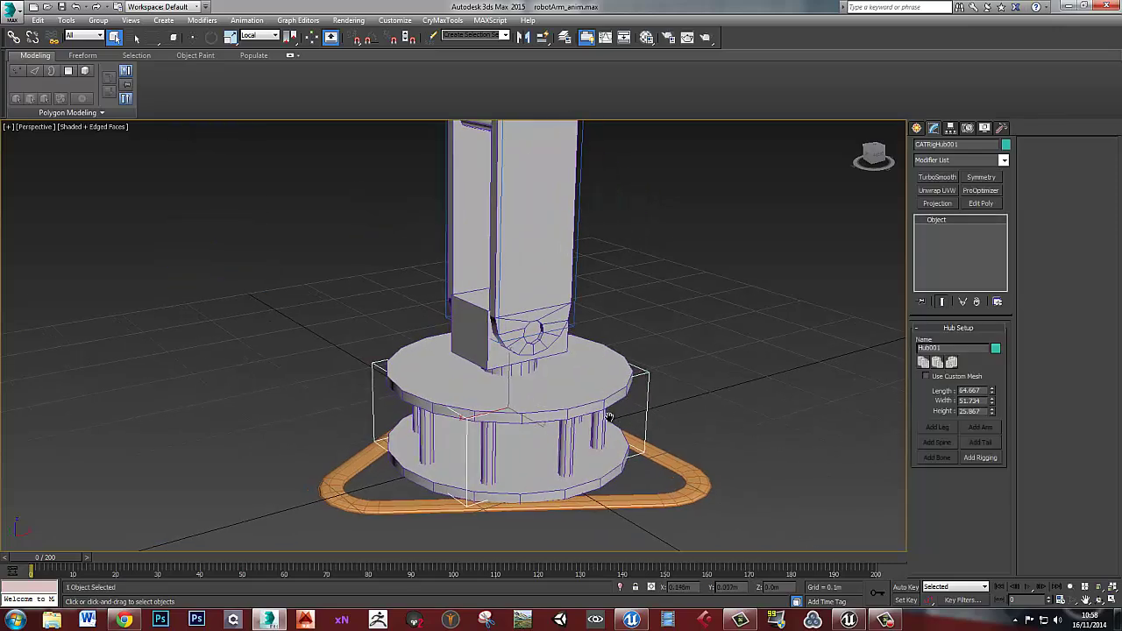
{"action": "middle_click_drag", "start_coordinate": [596, 427], "coordinate": [609, 417]}
{"action": "scroll", "coordinate": [608, 417], "scroll_direction": "down", "scroll_amount": 3}
{"action": "scroll", "coordinate": [599, 403], "scroll_direction": "up", "scroll_amount": 1}
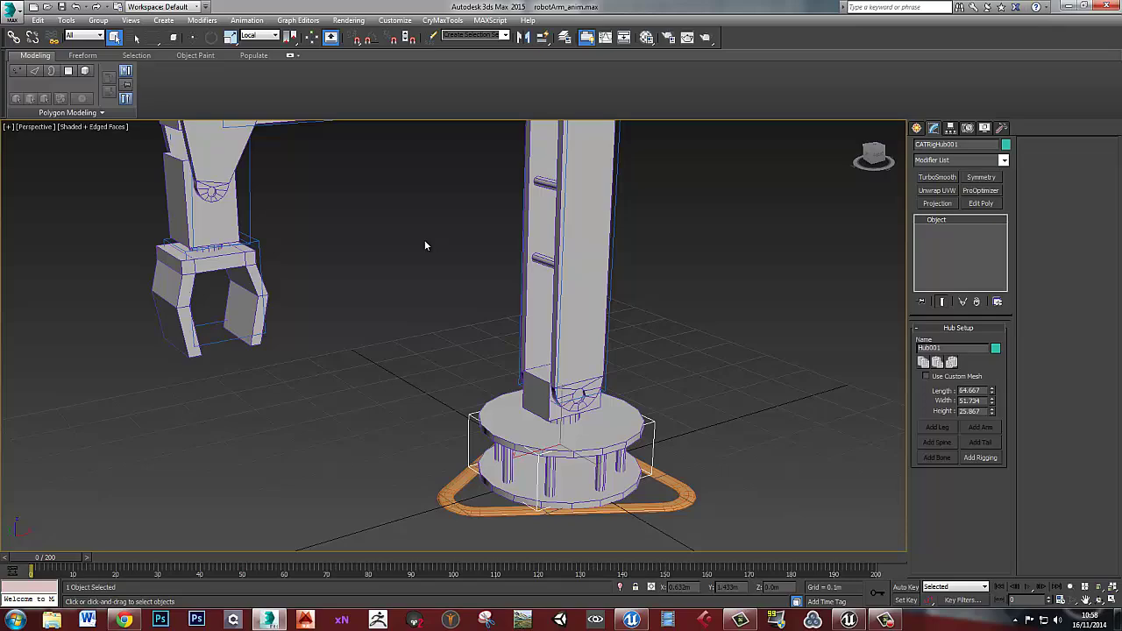
{"action": "scroll", "coordinate": [596, 290], "scroll_direction": "down", "scroll_amount": 4}
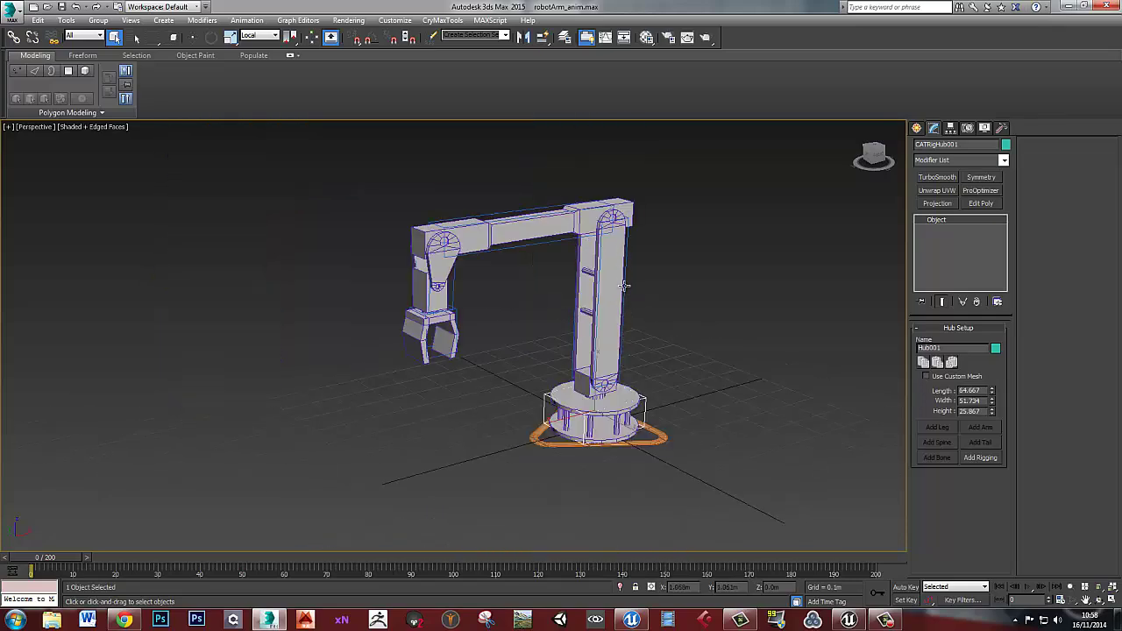
{"action": "left_click", "coordinate": [623, 281], "text": "ctrl"}
{"action": "middle_click_drag", "start_coordinate": [624, 288], "coordinate": [628, 301]}
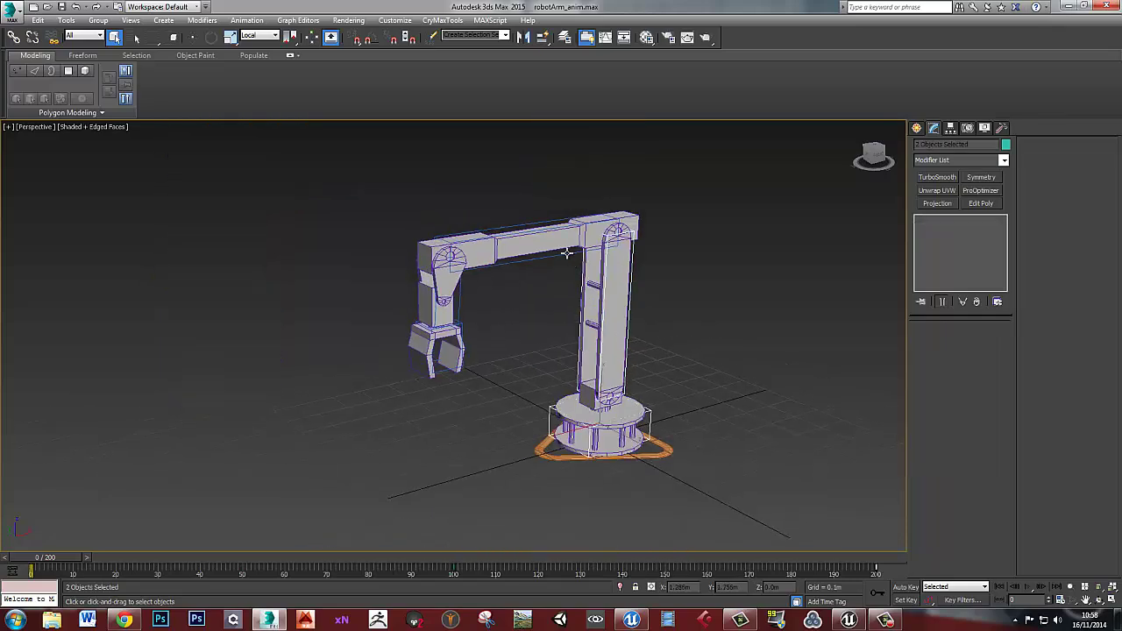
{"action": "scroll", "coordinate": [639, 363], "scroll_direction": "up", "scroll_amount": 5}
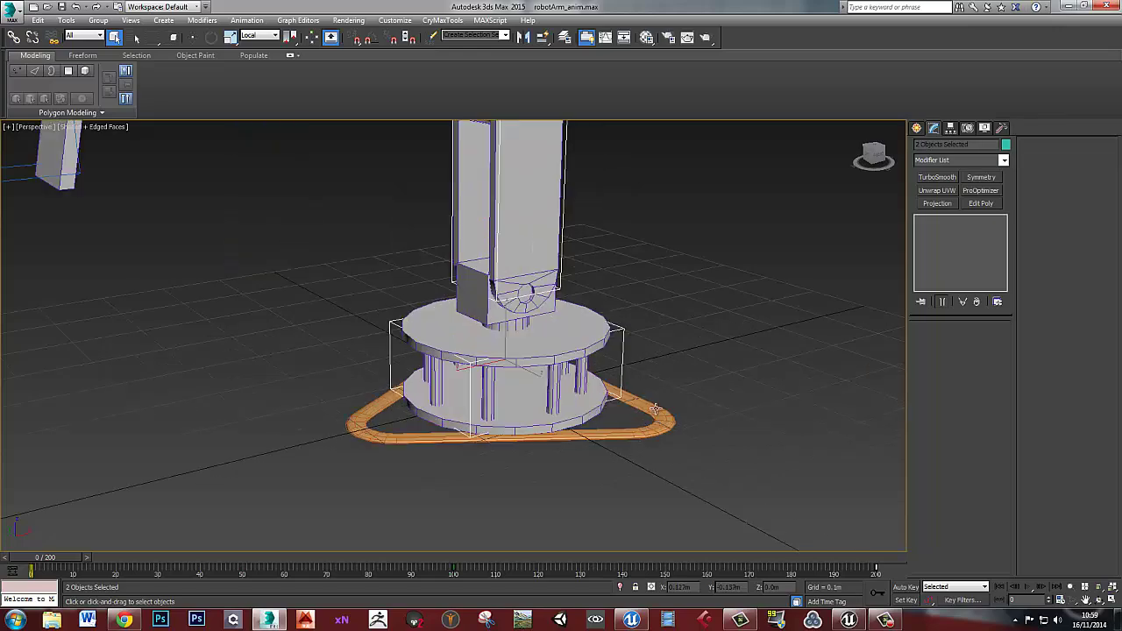
{"action": "left_click", "coordinate": [655, 408]}
Select CATRigHub001 and add the column, arm beam, upper arm and gripper
{"action": "middle_click_drag", "start_coordinate": [619, 351], "coordinate": [453, 331], "text": "alt"}
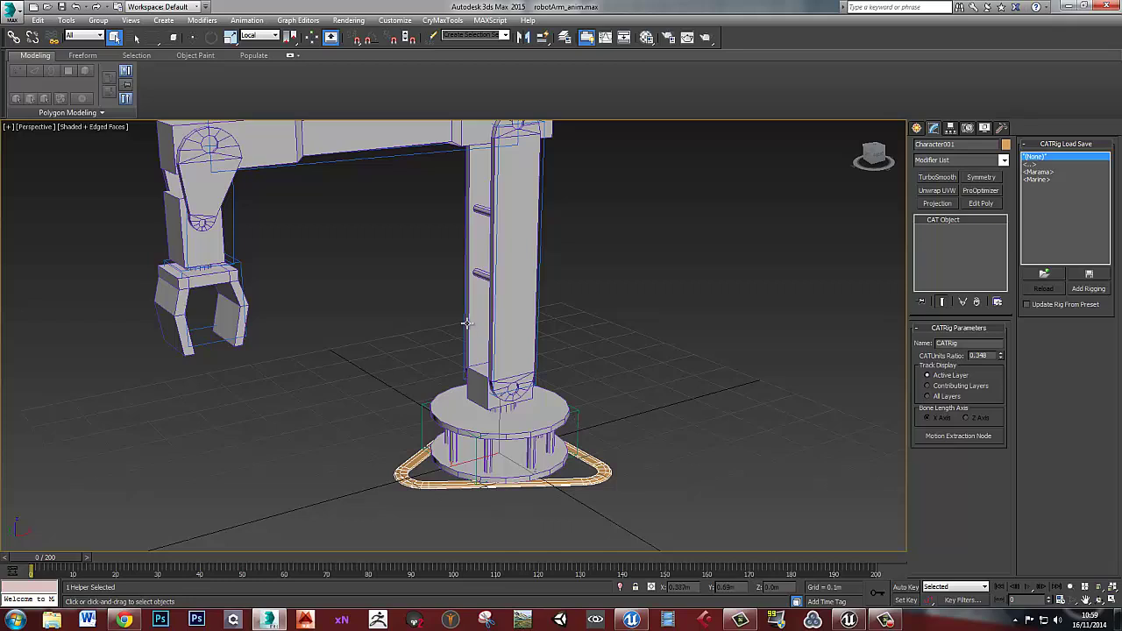
{"action": "key", "text": "Page_Down"}
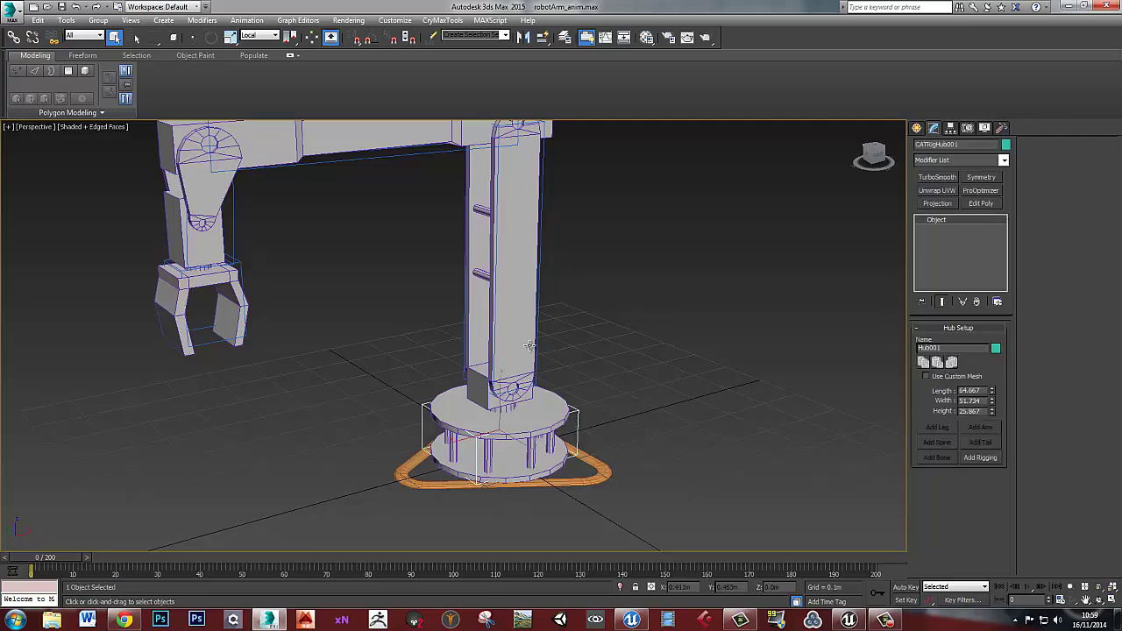
{"action": "left_click", "coordinate": [528, 346], "text": "ctrl"}
{"action": "middle_click_drag", "start_coordinate": [529, 346], "coordinate": [488, 280], "text": "alt"}
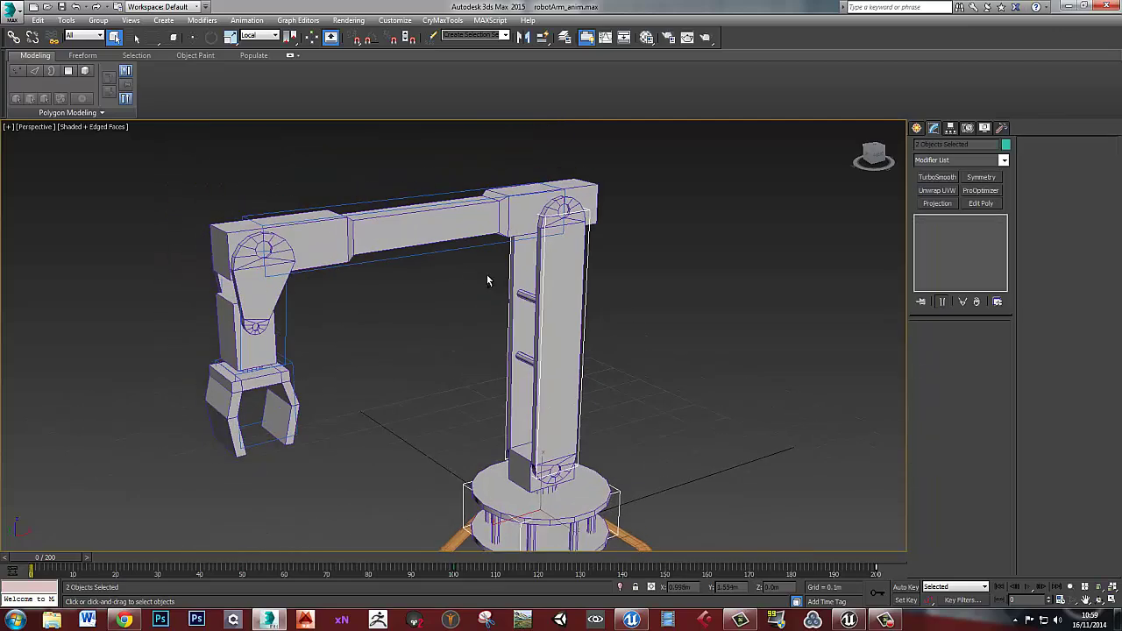
{"action": "left_click", "coordinate": [453, 254], "text": "ctrl"}
{"action": "left_click", "coordinate": [283, 326], "text": "ctrl"}
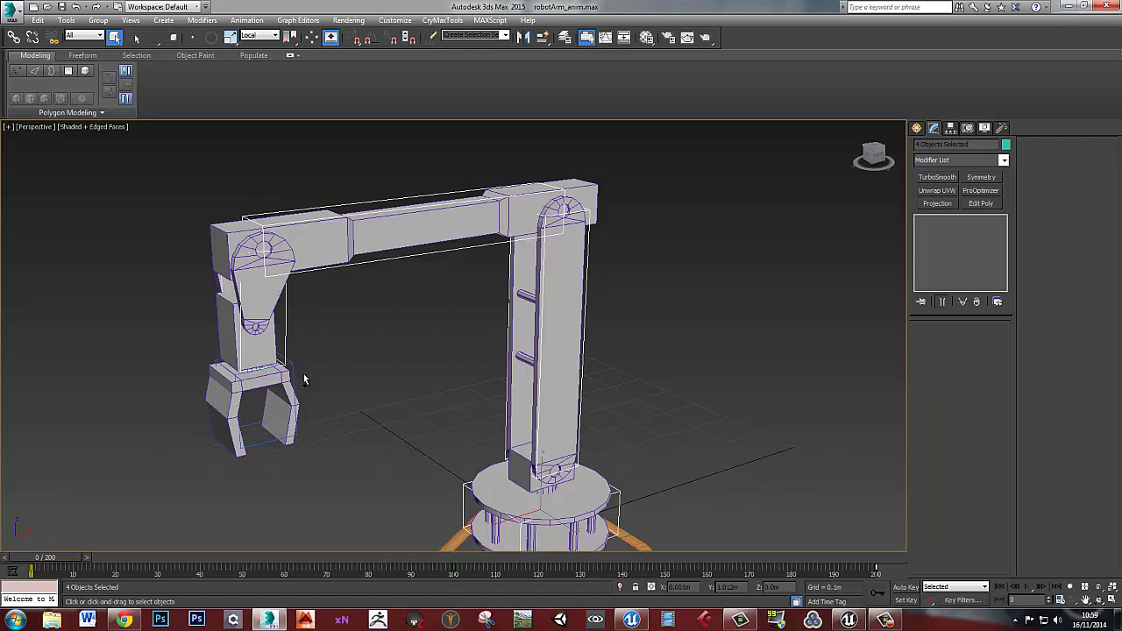
{"action": "left_click", "coordinate": [287, 370], "text": "ctrl"}
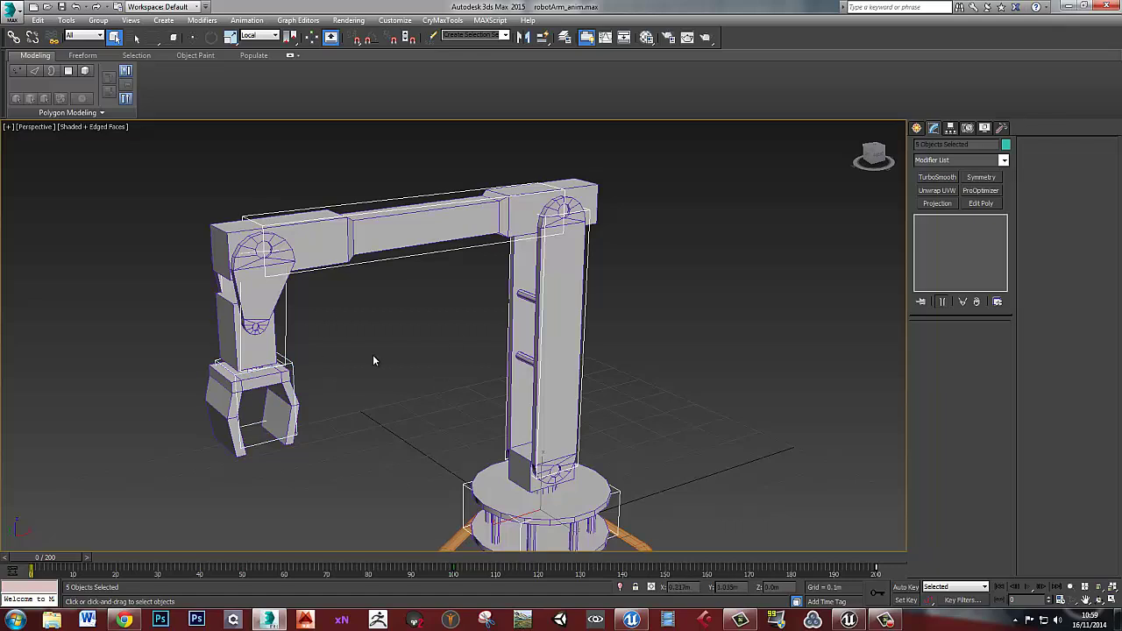
{"action": "middle_click_drag", "start_coordinate": [373, 354], "coordinate": [457, 229], "text": "alt"}
{"action": "scroll", "coordinate": [460, 330], "scroll_direction": "down", "scroll_amount": 3}
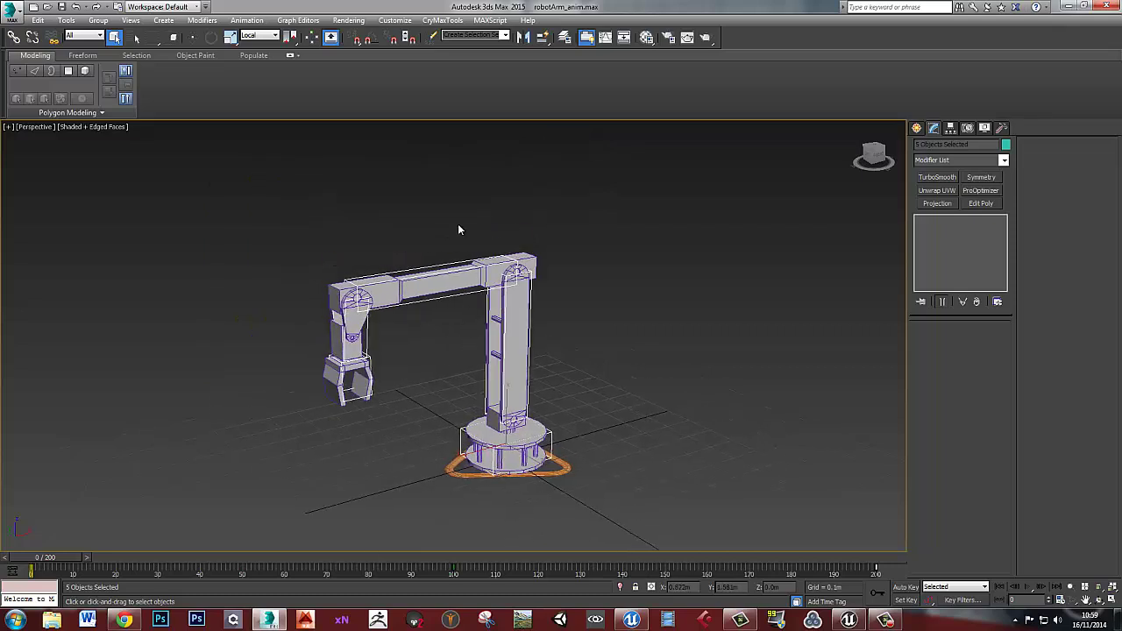
Save the five parts as the named selection set exportSkel, then deselect
{"action": "left_click", "coordinate": [479, 36]}
{"action": "type", "text": "expl"}
{"action": "left_click", "coordinate": [638, 320]}
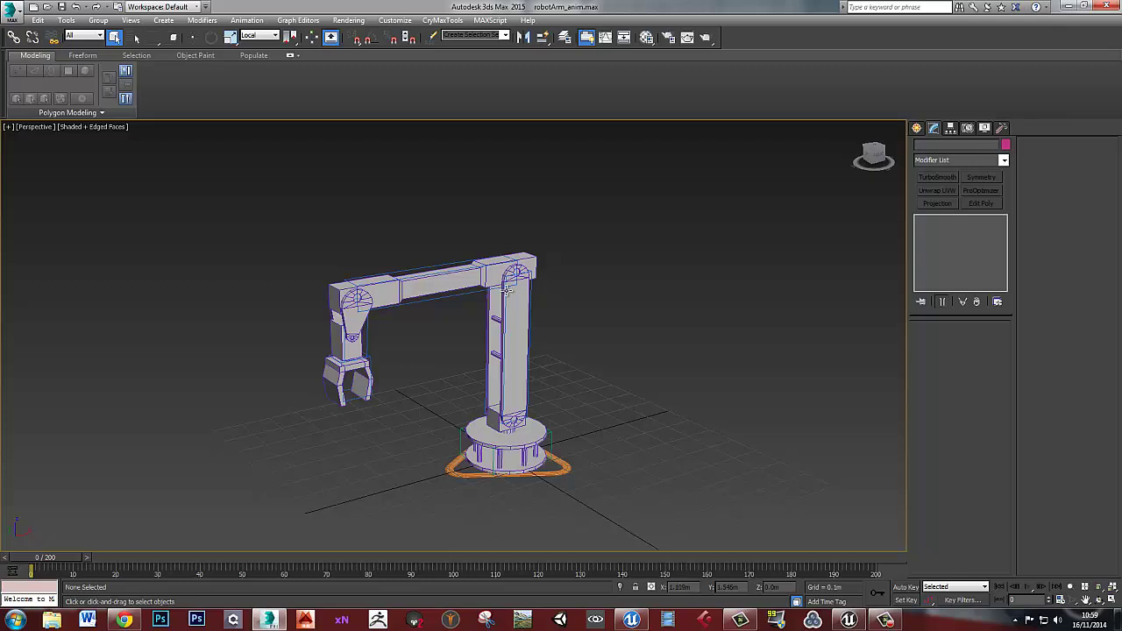
Select the exportSkel set and export it to RobotArm_anim1.FBX, replacing the old file
{"action": "left_click", "coordinate": [505, 35]}
{"action": "left_click", "coordinate": [489, 44]}
{"action": "middle_click_drag", "start_coordinate": [577, 296], "coordinate": [579, 290]}
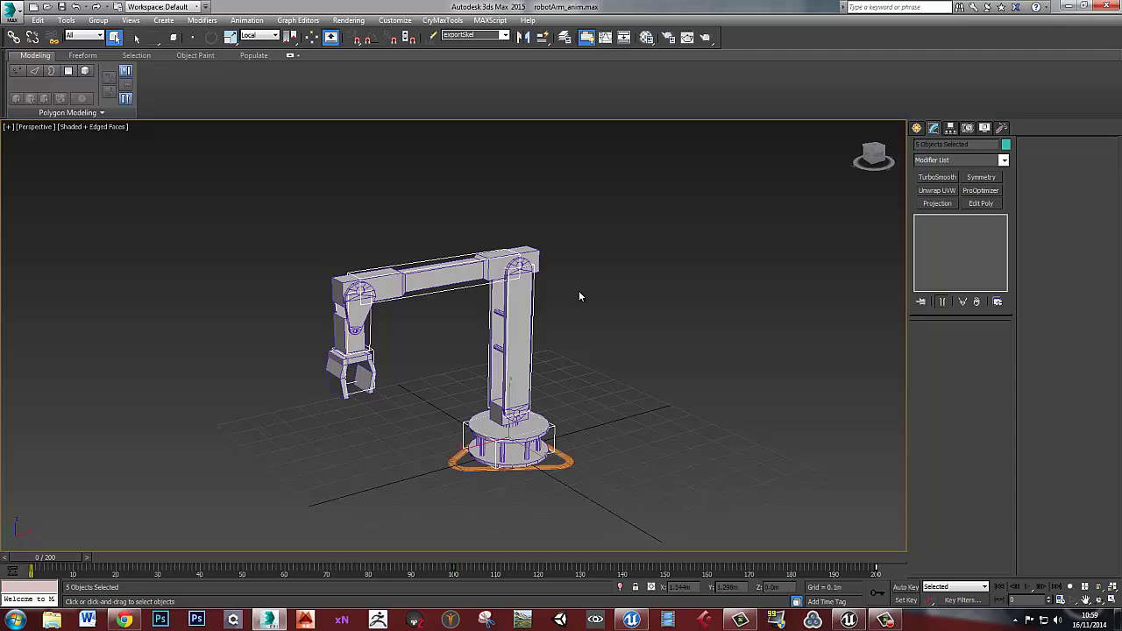
{"action": "key", "text": "alt+f"}
{"action": "key", "text": "e"}
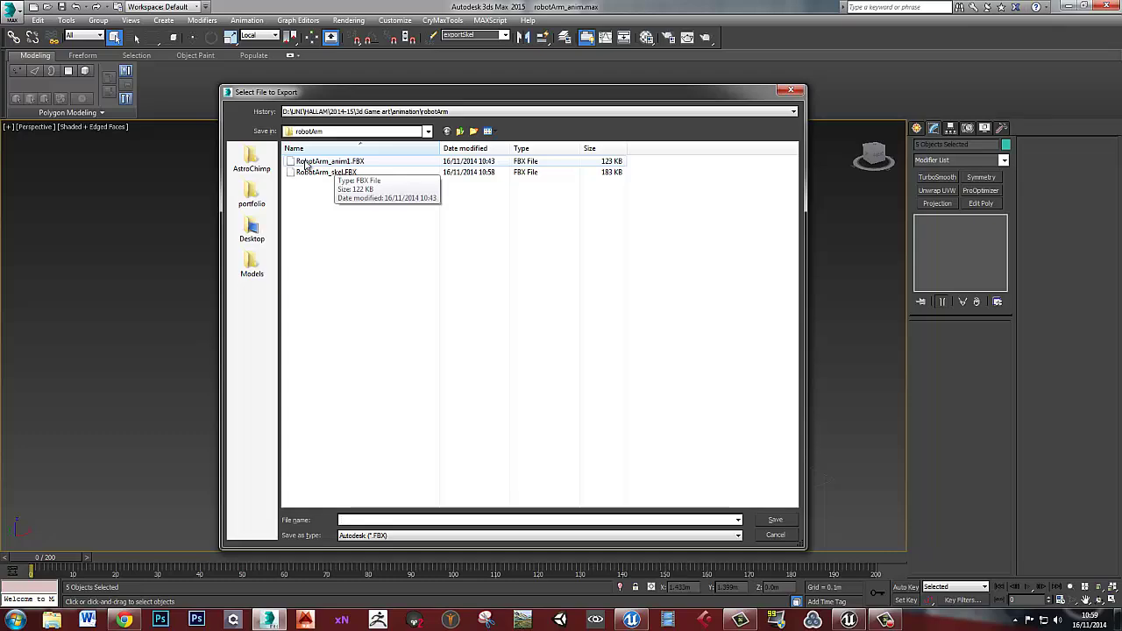
{"action": "double_click", "coordinate": [306, 163]}
{"action": "left_click", "coordinate": [606, 357]}
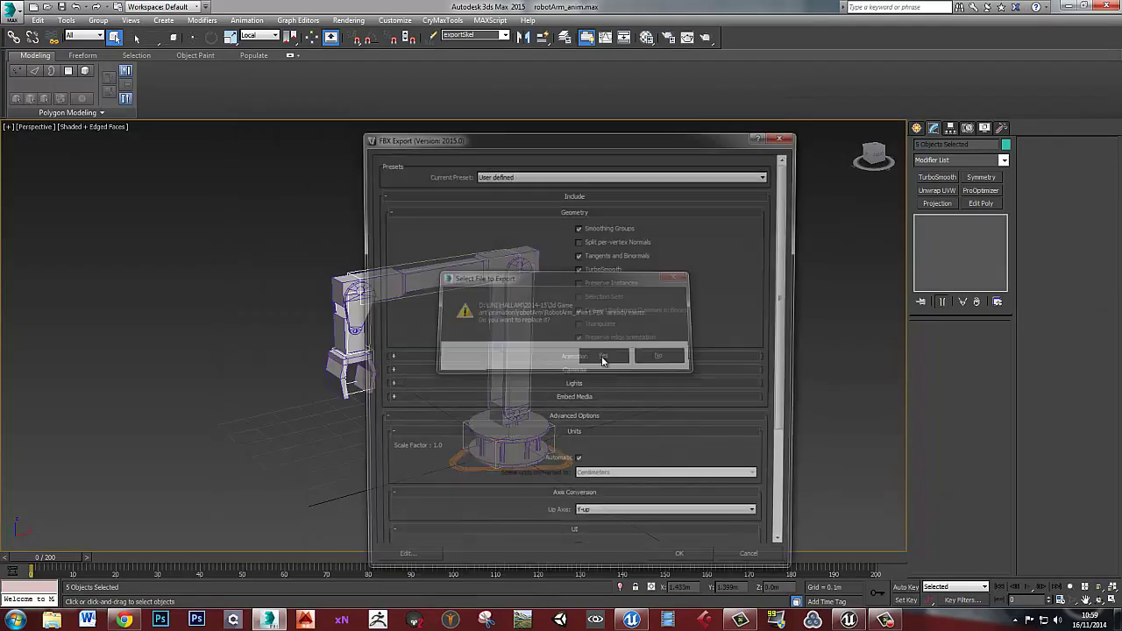
Review the Animation options: extras, bake animation, deformations, curve filters, point cache, characters
{"action": "left_click", "coordinate": [567, 359]}
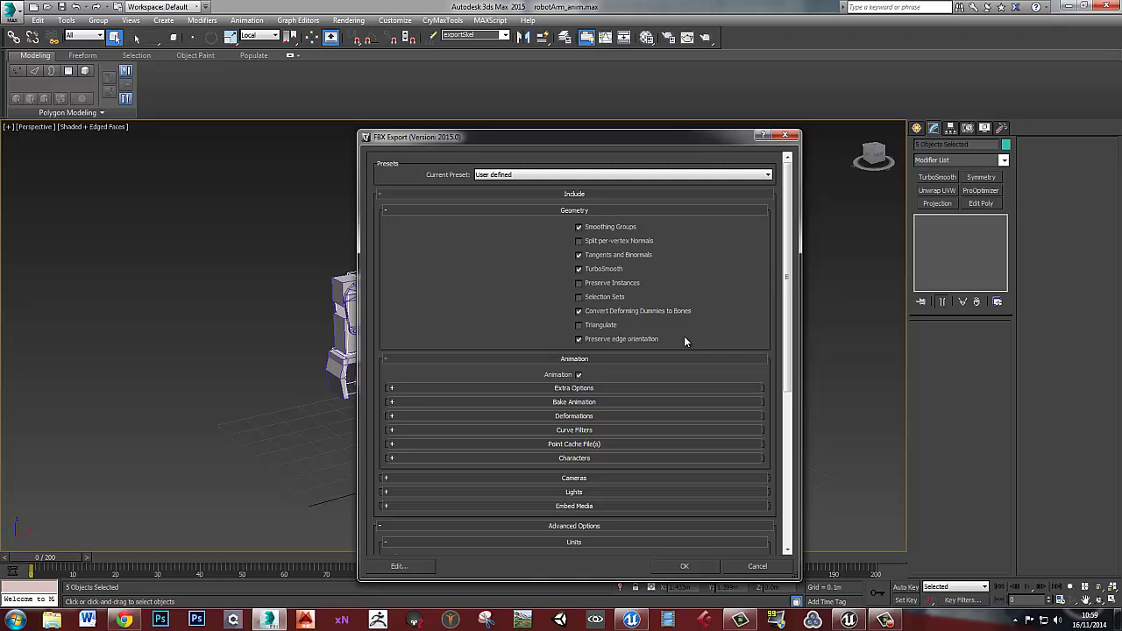
{"action": "scroll", "coordinate": [588, 389], "scroll_direction": "down", "scroll_amount": 2}
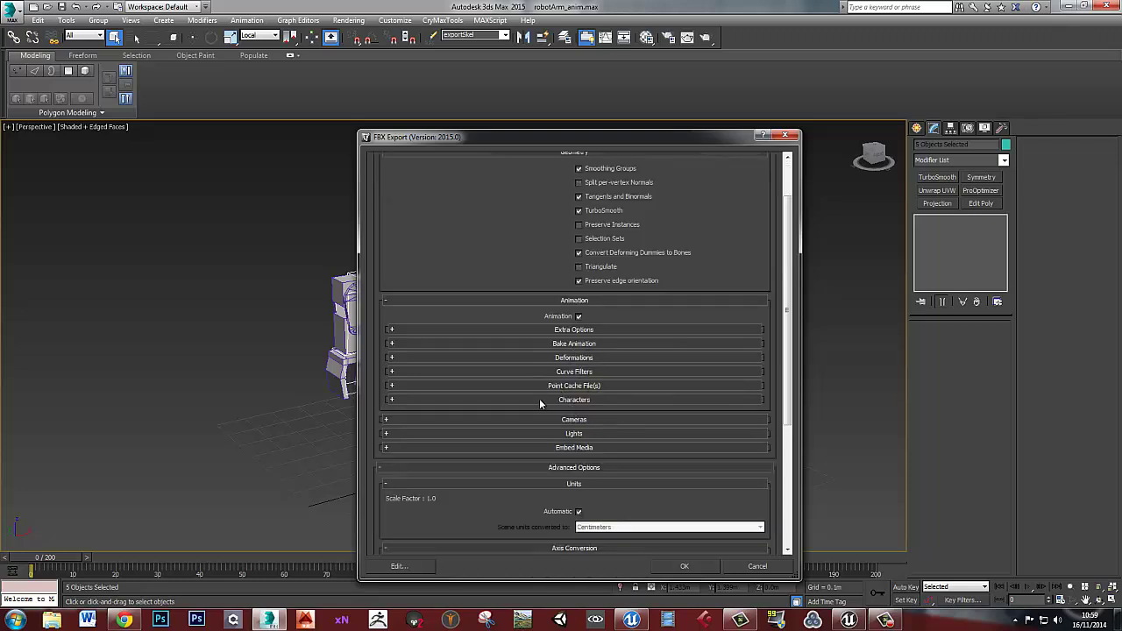
{"action": "left_click", "coordinate": [556, 331]}
{"action": "scroll", "coordinate": [608, 373], "scroll_direction": "down", "scroll_amount": 4}
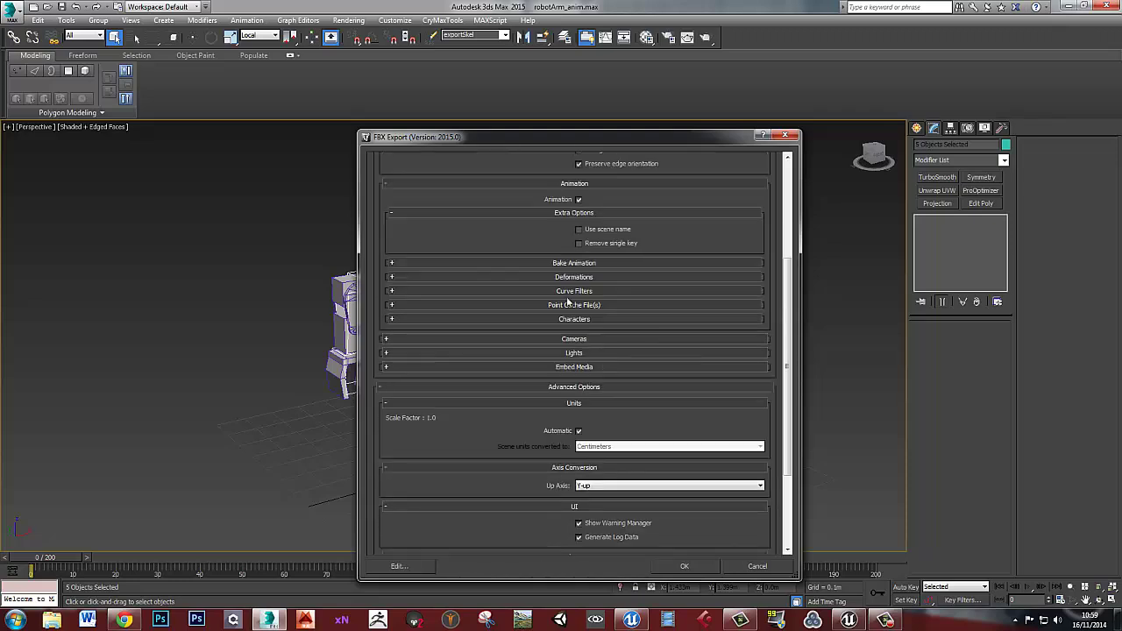
{"action": "left_click", "coordinate": [568, 263]}
{"action": "left_click", "coordinate": [569, 356]}
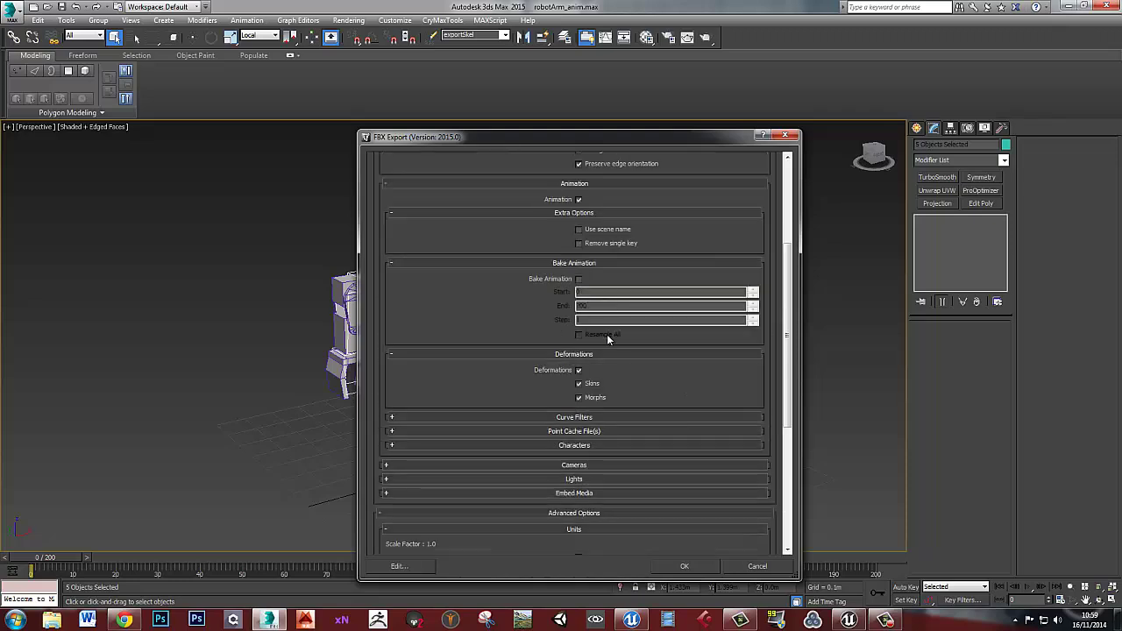
{"action": "scroll", "coordinate": [605, 342], "scroll_direction": "down", "scroll_amount": 2}
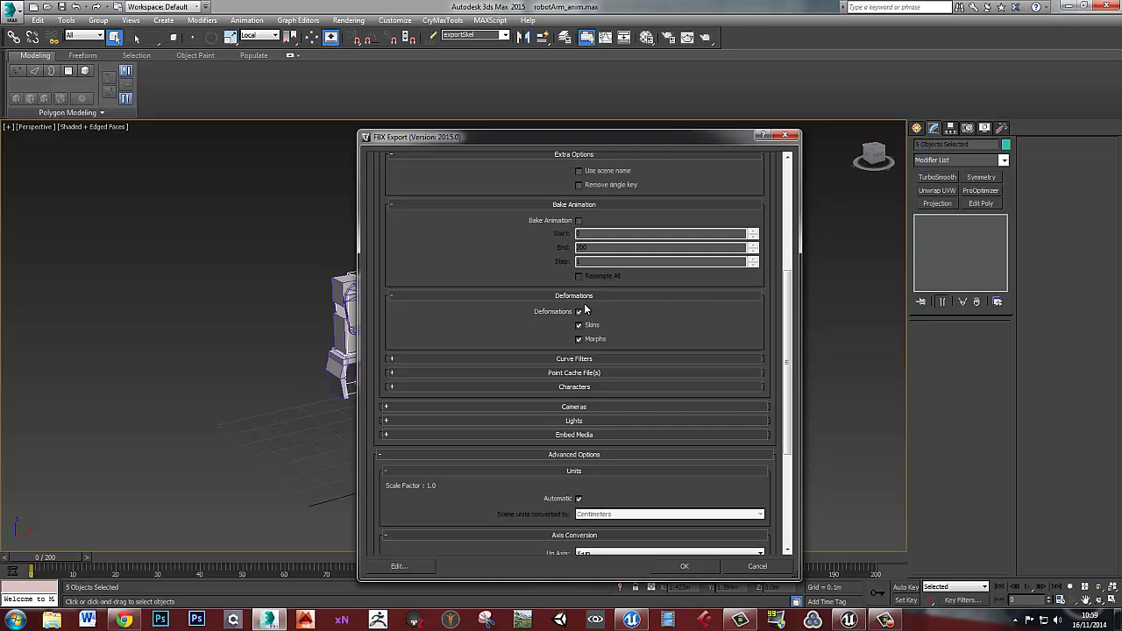
{"action": "left_click", "coordinate": [574, 359]}
{"action": "scroll", "coordinate": [622, 335], "scroll_direction": "down", "scroll_amount": 4}
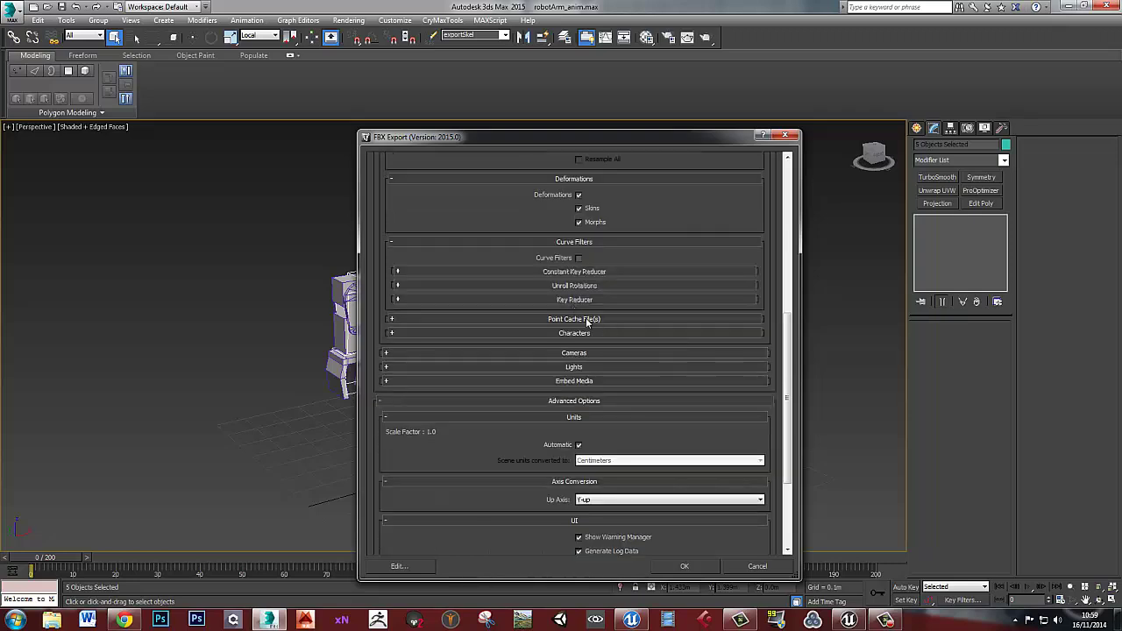
{"action": "scroll", "coordinate": [586, 317], "scroll_direction": "up", "scroll_amount": 2}
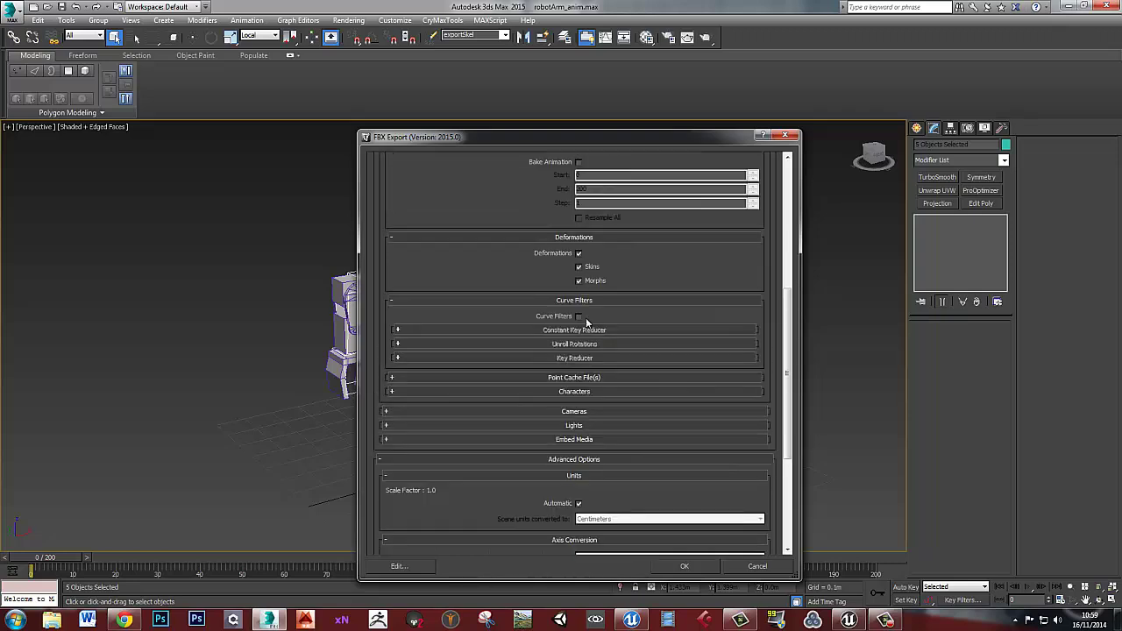
{"action": "left_click", "coordinate": [570, 378]}
{"action": "scroll", "coordinate": [568, 377], "scroll_direction": "down", "scroll_amount": 2}
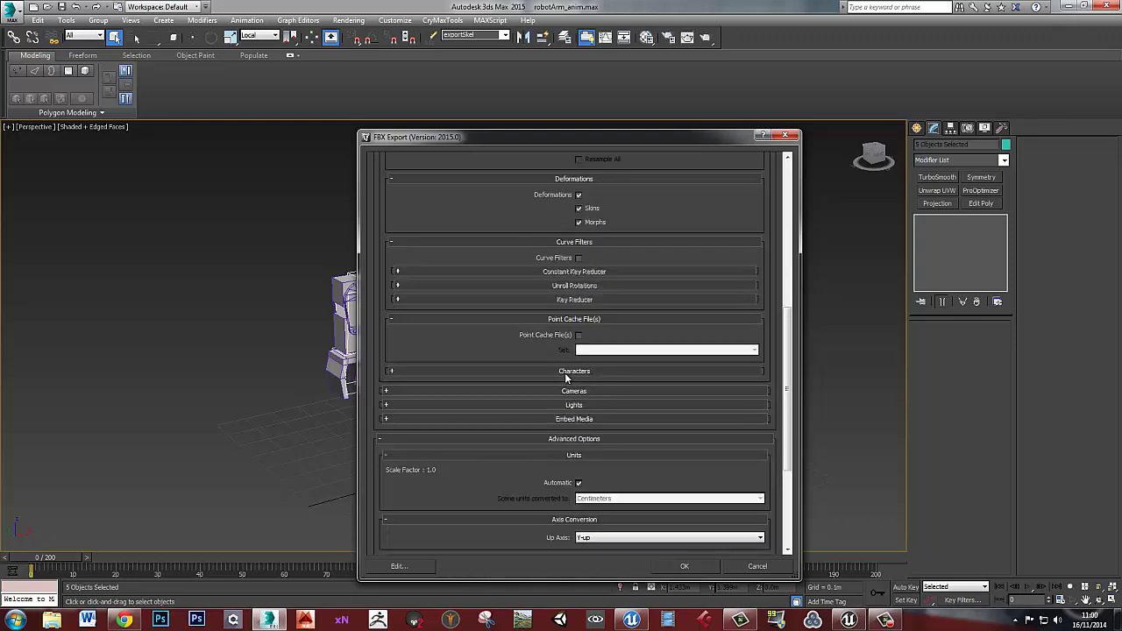
{"action": "left_click", "coordinate": [583, 372]}
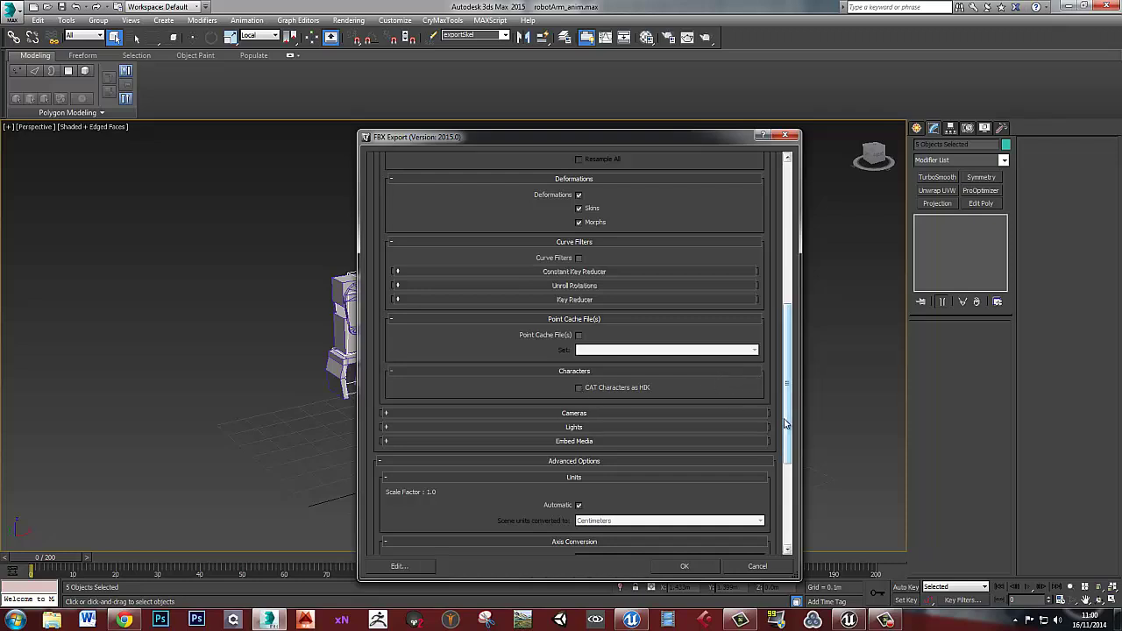
Collapse the animation sub-rollouts, run the FBX export and close the warnings
{"action": "left_click_drag", "start_coordinate": [791, 400], "coordinate": [789, 243]}
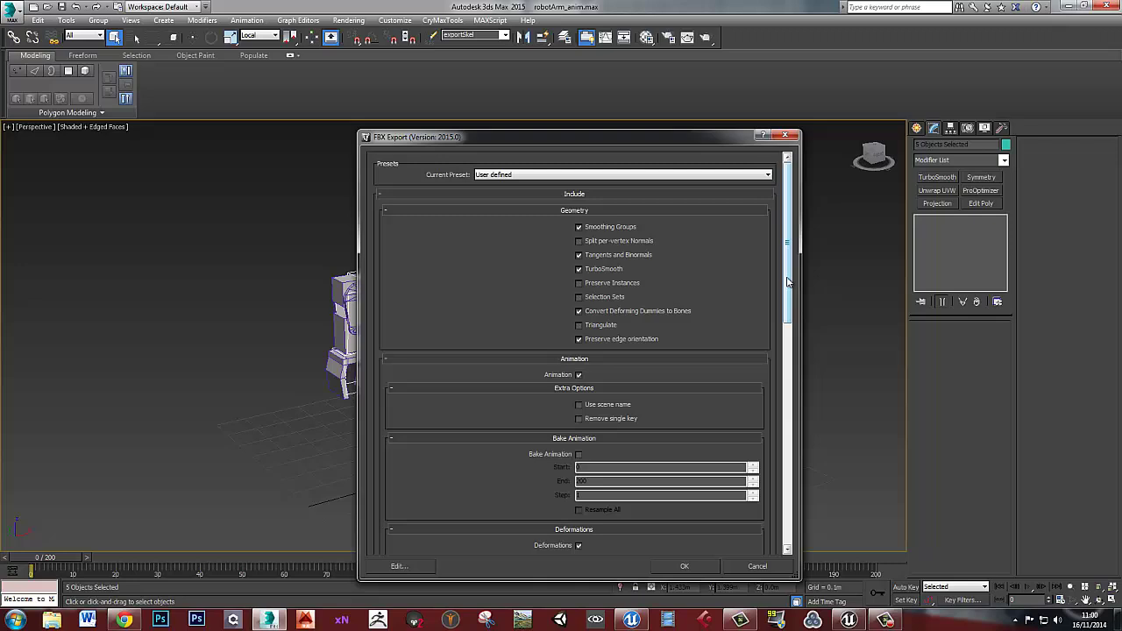
{"action": "mouse_move", "coordinate": [788, 280]}
{"action": "left_mouse_down"}
{"action": "mouse_move", "coordinate": [789, 298]}
{"action": "mouse_move", "coordinate": [789, 278]}
{"action": "left_mouse_up"}
{"action": "left_click", "coordinate": [562, 389]}
{"action": "left_click", "coordinate": [564, 403]}
{"action": "left_click", "coordinate": [568, 416]}
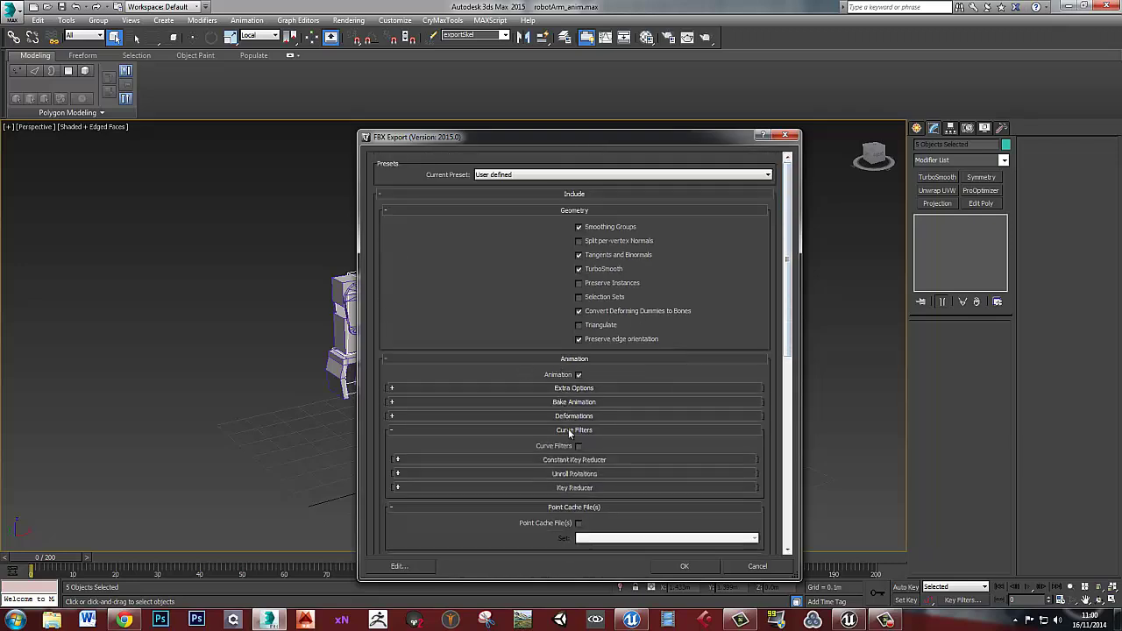
{"action": "left_click", "coordinate": [568, 429]}
{"action": "left_click", "coordinate": [561, 444]}
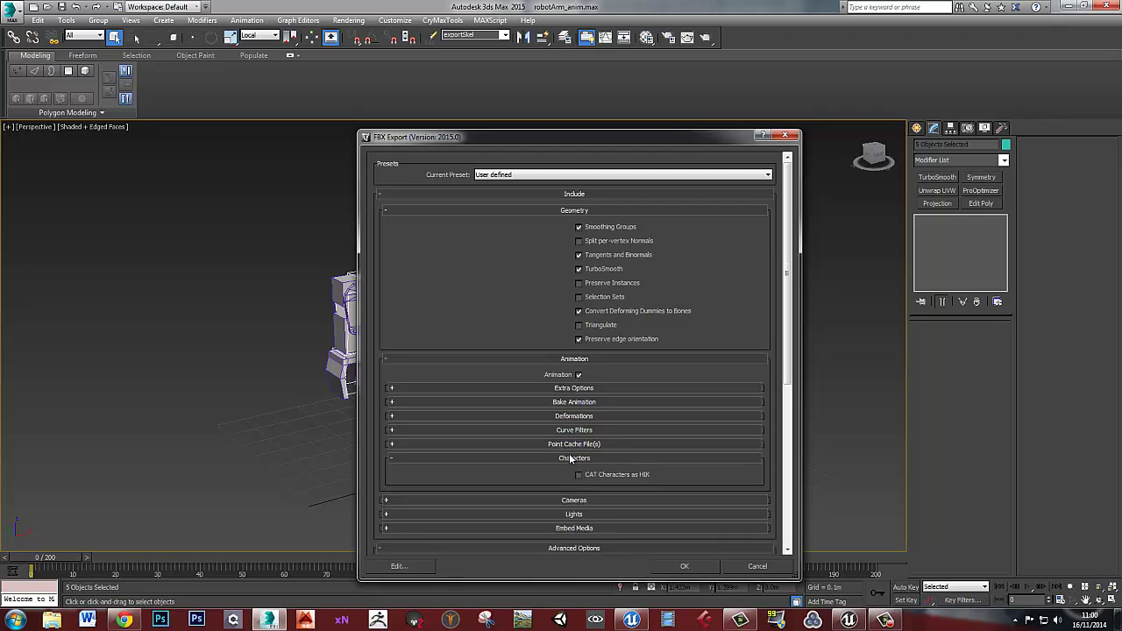
{"action": "left_click", "coordinate": [557, 458]}
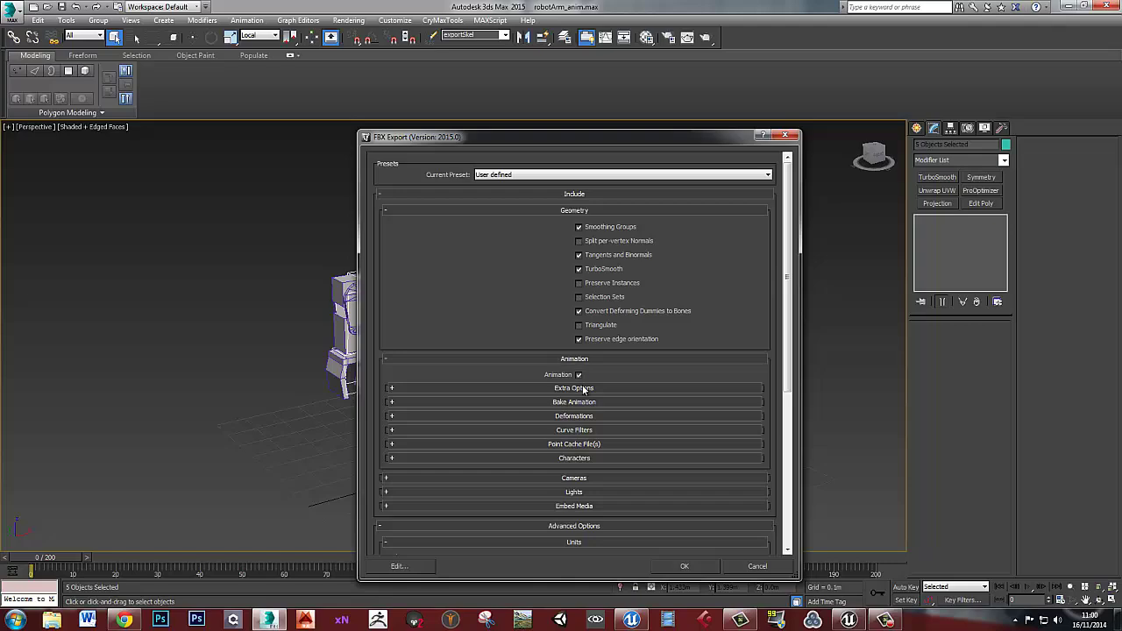
{"action": "left_click", "coordinate": [685, 567]}
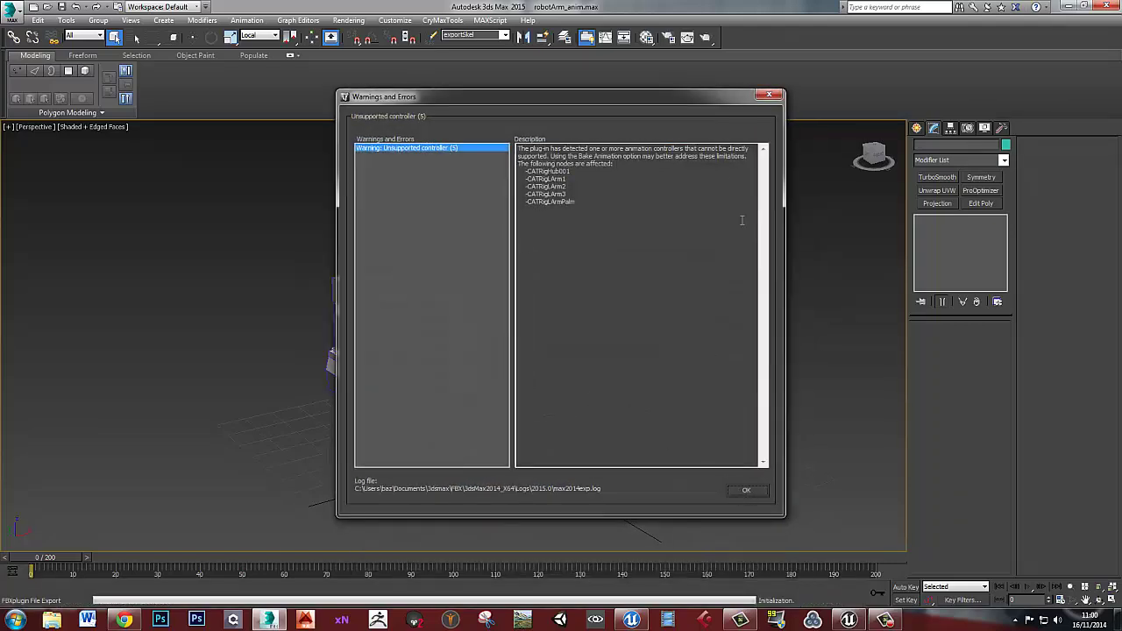
{"action": "left_click", "coordinate": [750, 492]}
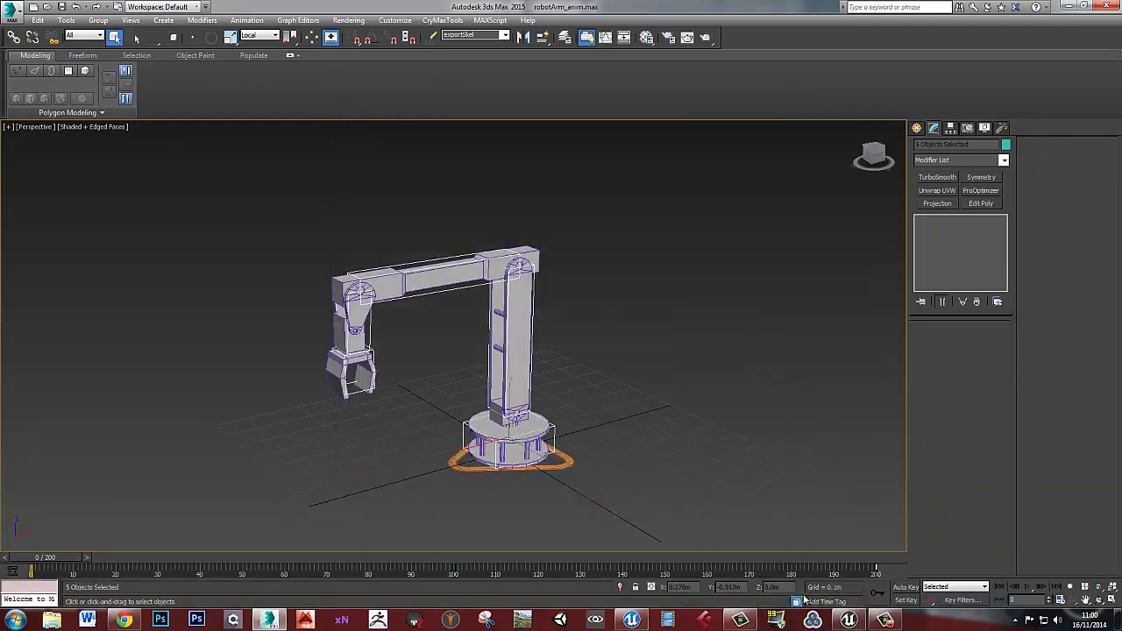
Create a Blueprint First Person project named robotArmAnim from the Unreal Project Browser
{"action": "left_click", "coordinate": [849, 620]}
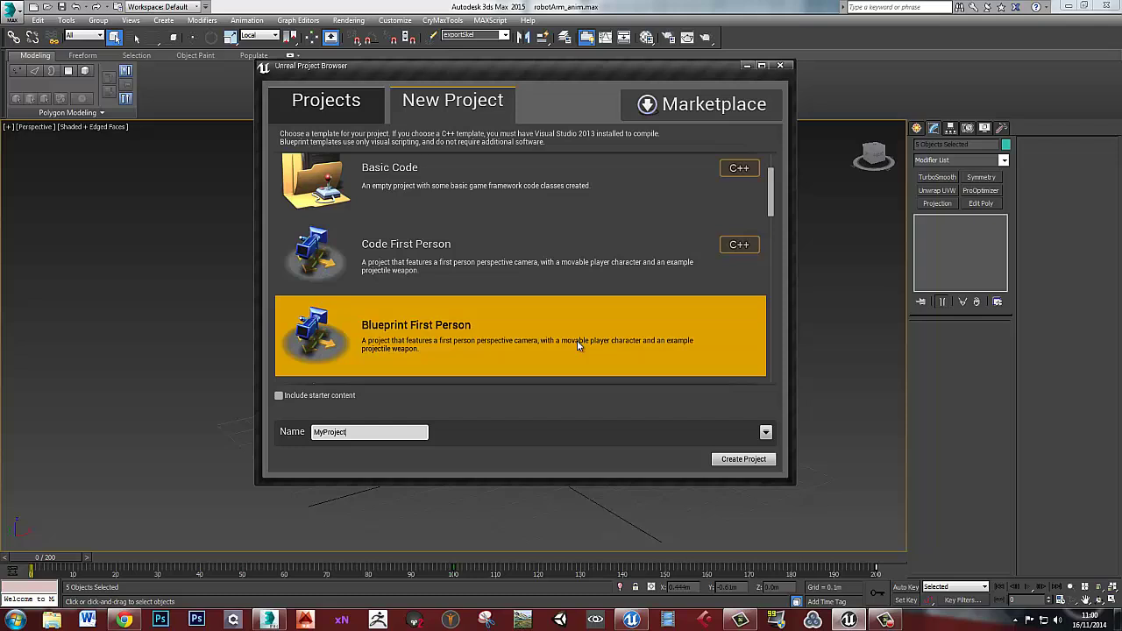
{"action": "left_click_drag", "start_coordinate": [385, 439], "coordinate": [259, 428]}
{"action": "type", "text": "snimtio"}
{"action": "key", "text": "ctrl+a"}
{"action": "key", "text": "BackSpace"}
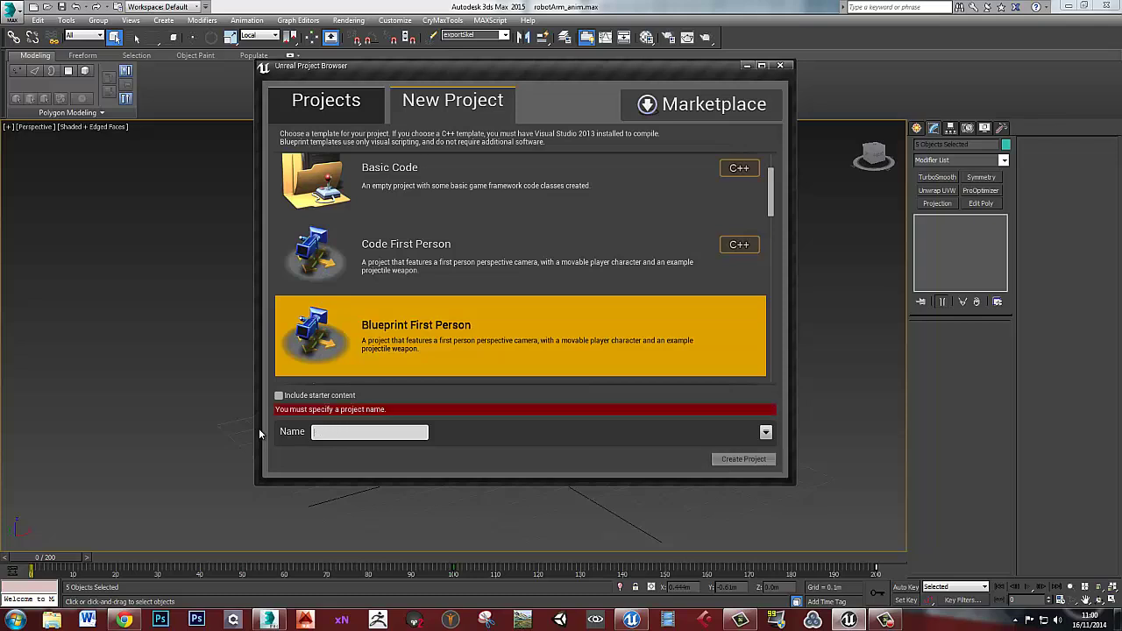
{"action": "type", "text": "robotArmAnim"}
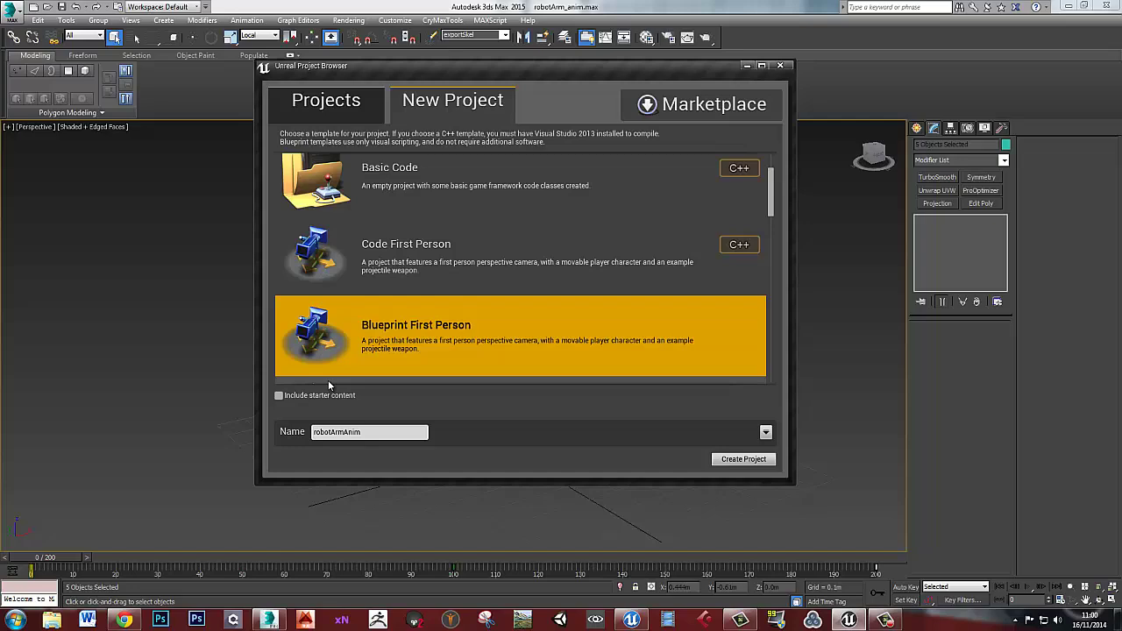
{"action": "left_click", "coordinate": [743, 458]}
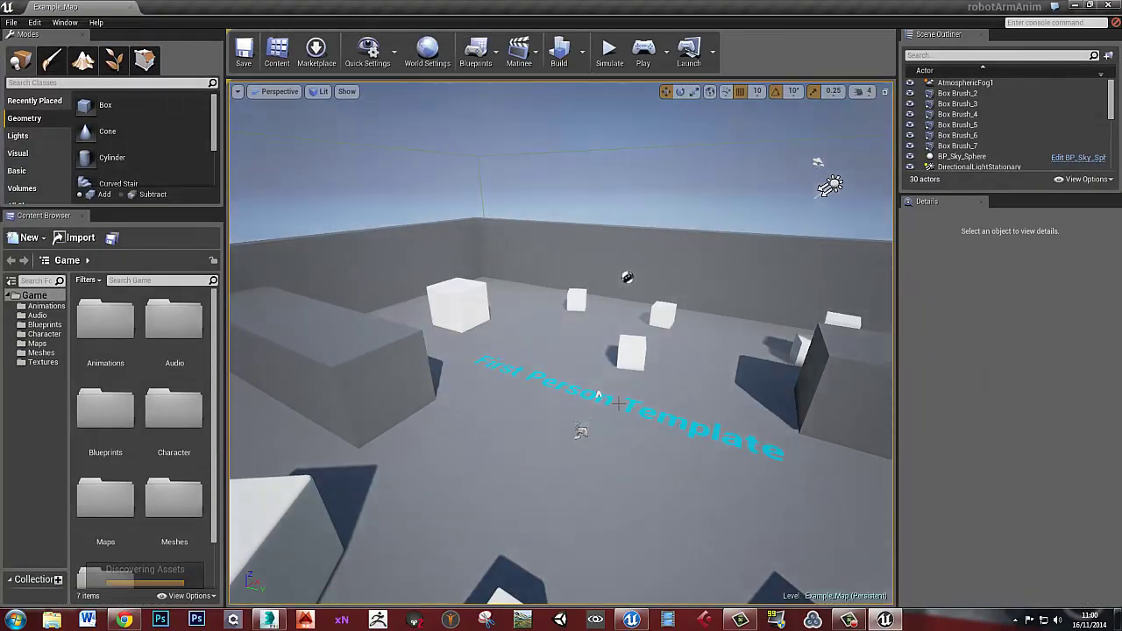
Create a new folder named RobotArm inside the Game content folder
{"action": "right_click", "coordinate": [33, 297]}
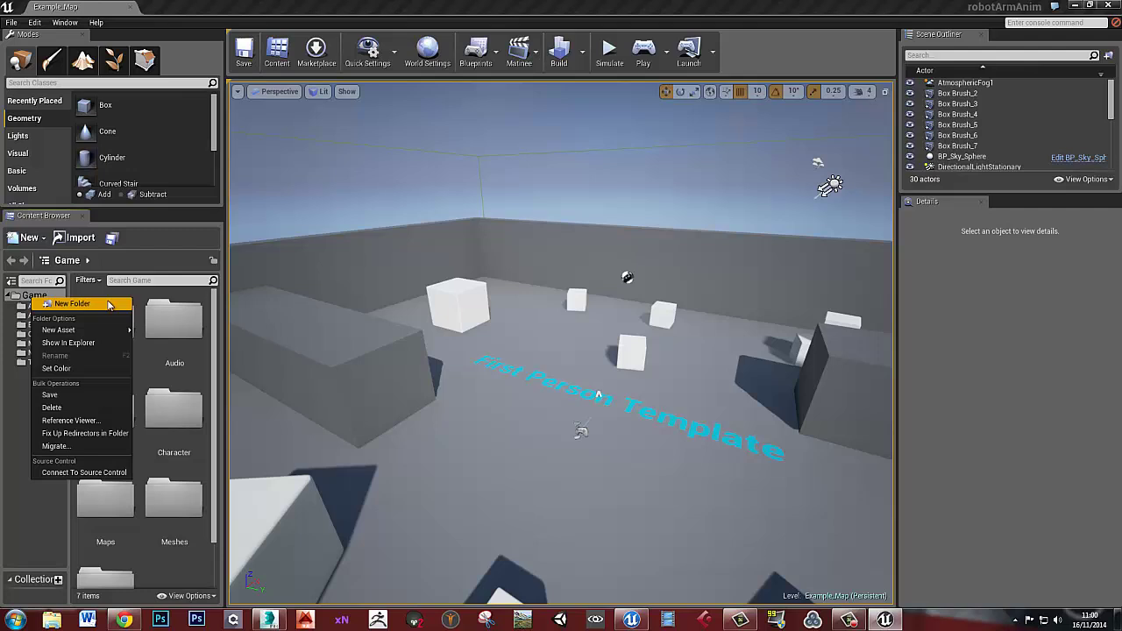
{"action": "left_click", "coordinate": [62, 305]}
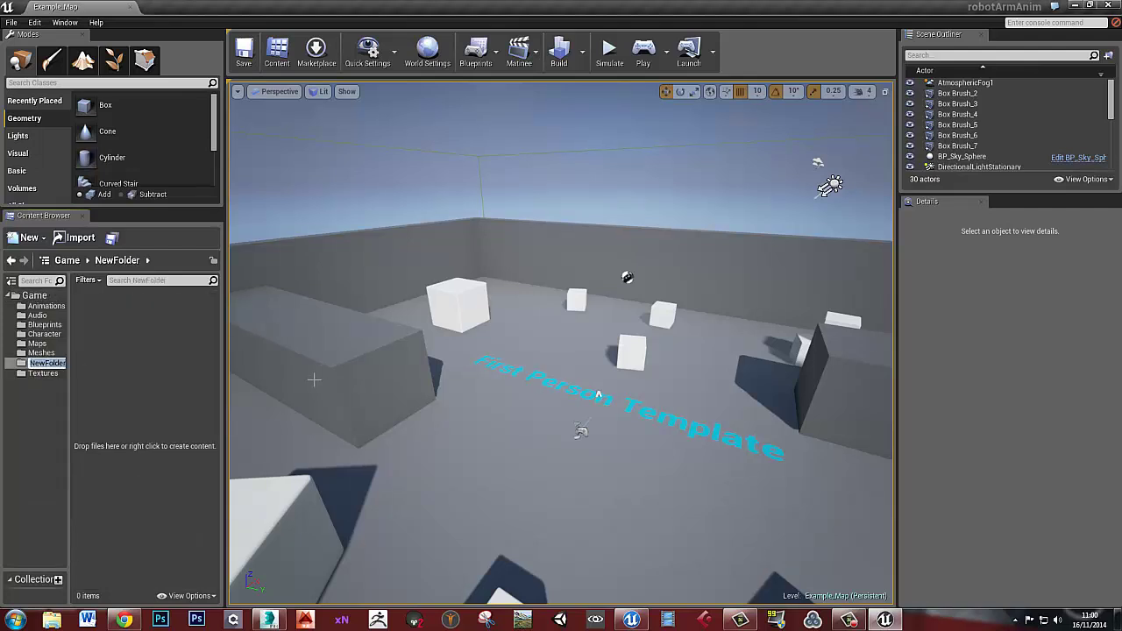
{"action": "type", "text": "RobotArm"}
{"action": "key", "text": "Return"}
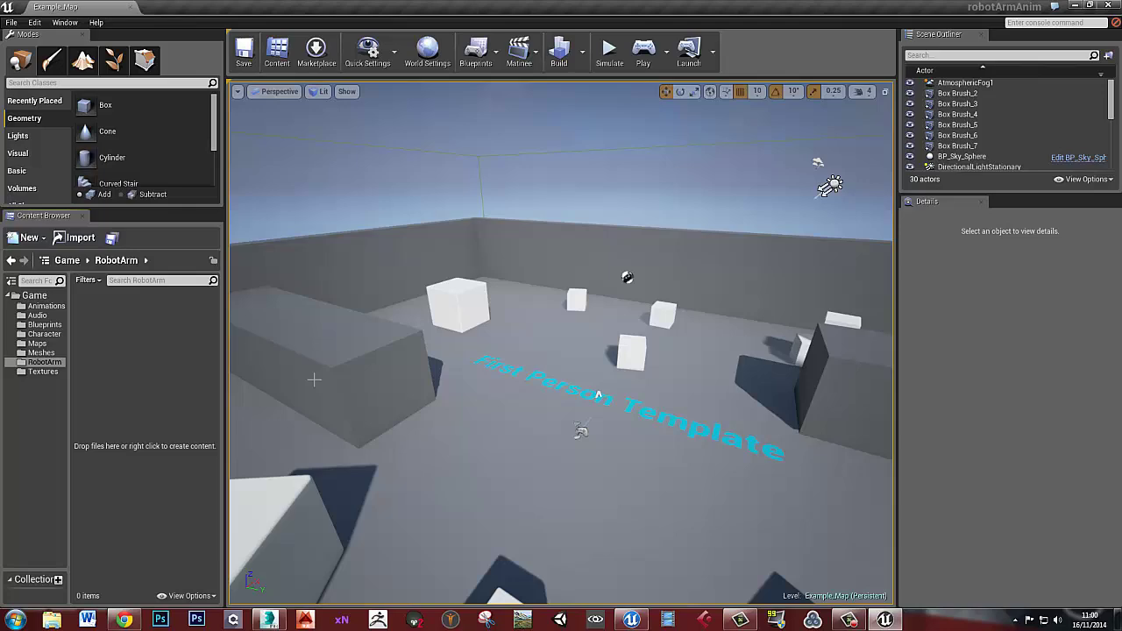
{"action": "left_click", "coordinate": [40, 363]}
Start an import into RobotArm and pick RobotArm_skel.FBX from the robotArm folder on disk
{"action": "right_click", "coordinate": [149, 362]}
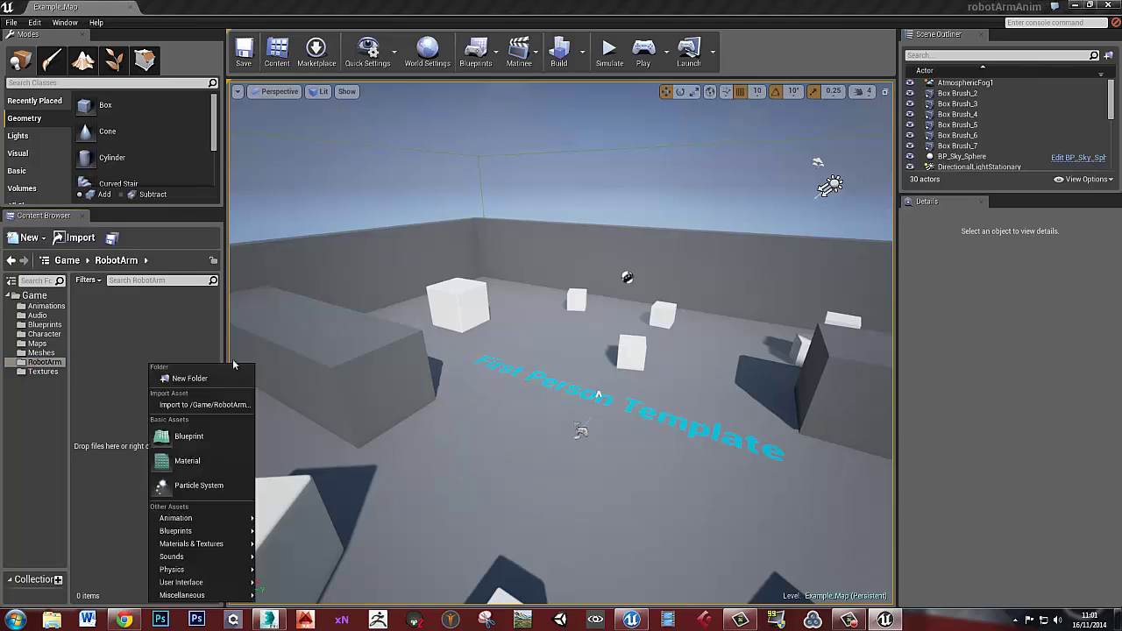
{"action": "left_click", "coordinate": [208, 405]}
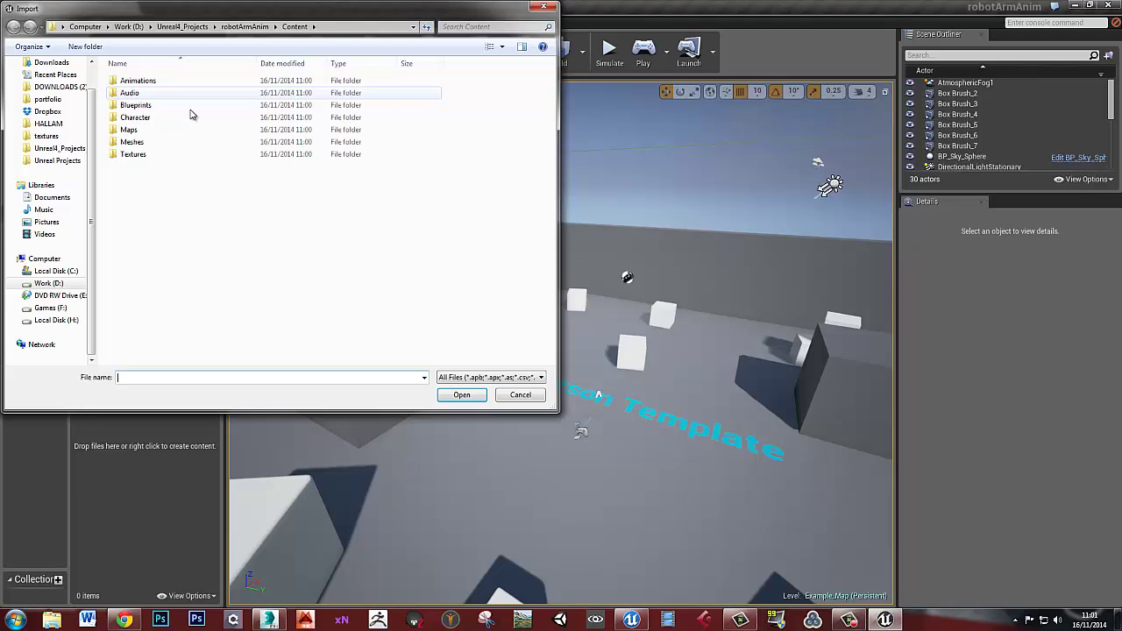
{"action": "left_click", "coordinate": [48, 127]}
{"action": "double_click", "coordinate": [142, 106]}
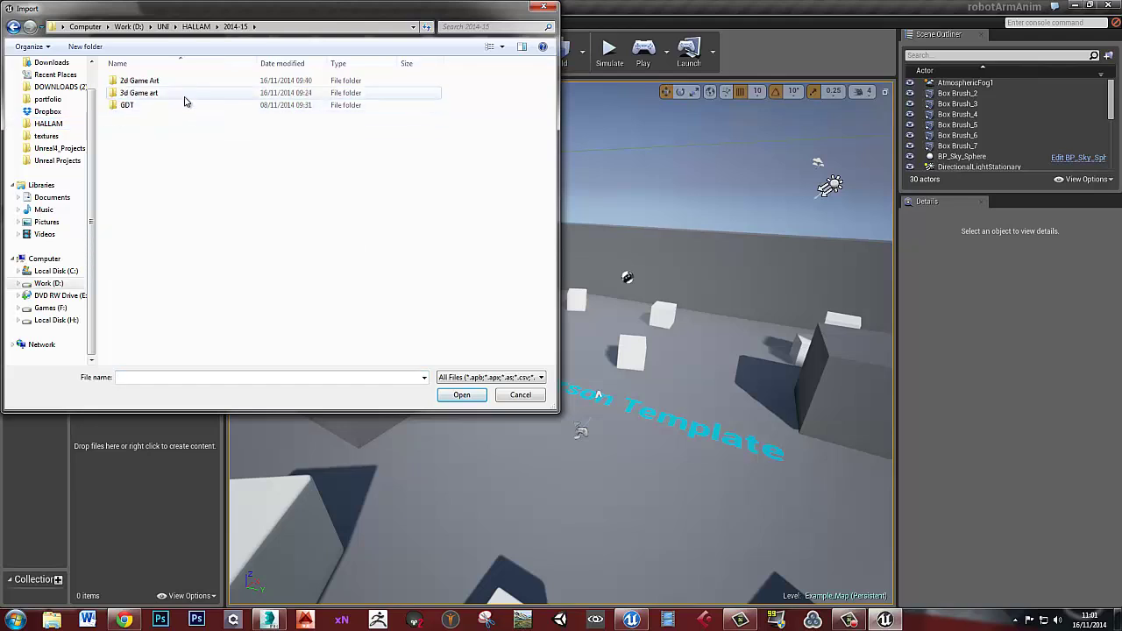
{"action": "double_click", "coordinate": [167, 94]}
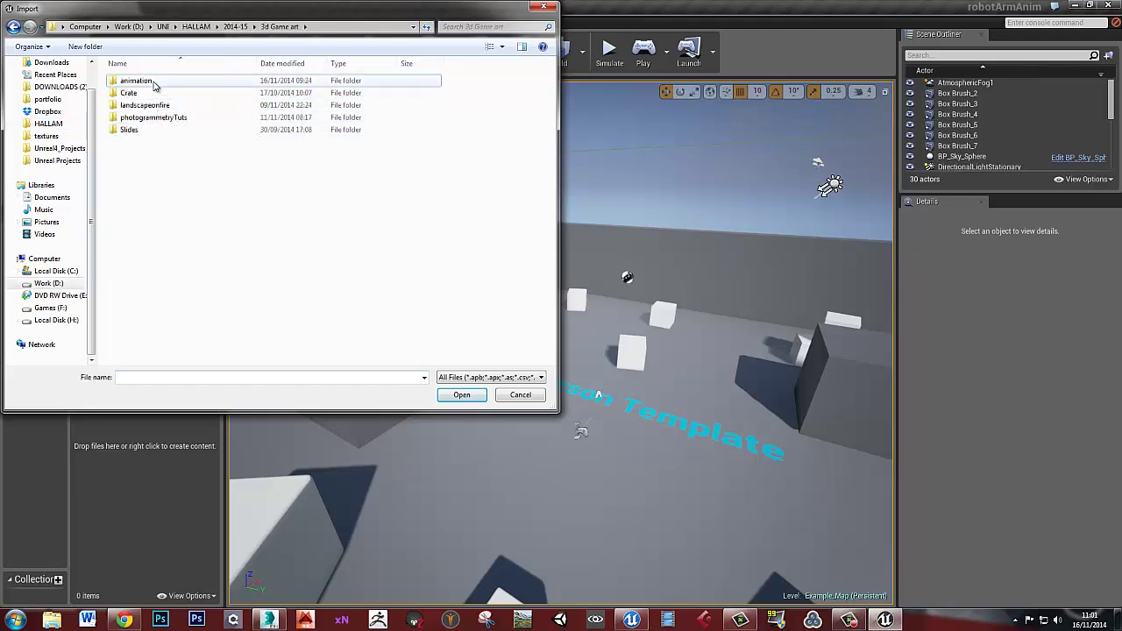
{"action": "double_click", "coordinate": [145, 81]}
{"action": "double_click", "coordinate": [180, 81]}
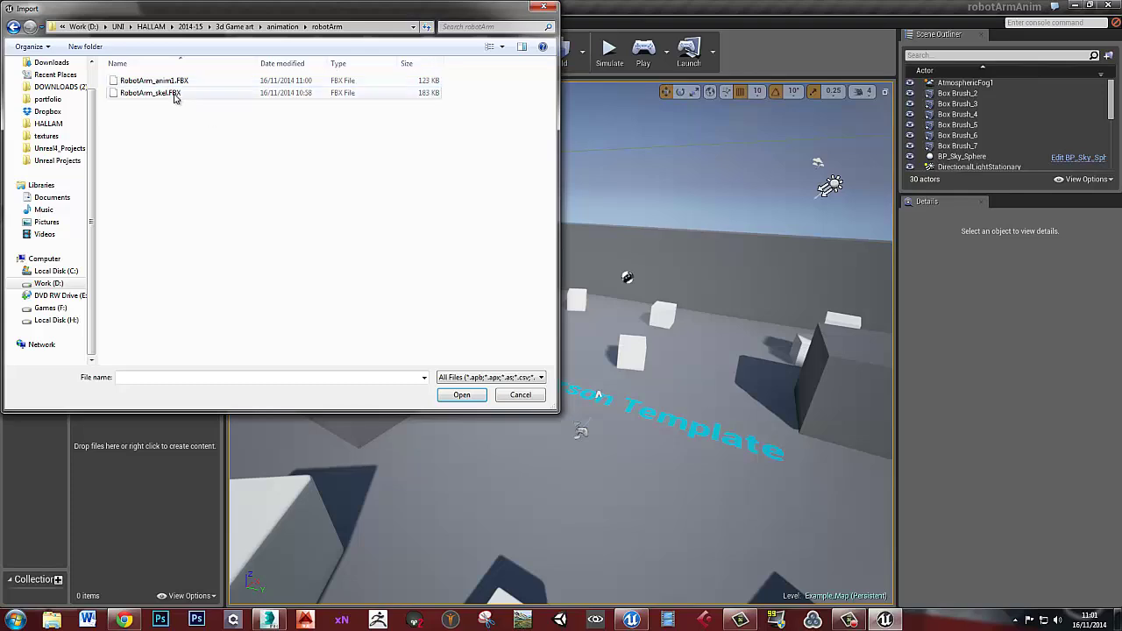
{"action": "left_click", "coordinate": [174, 95]}
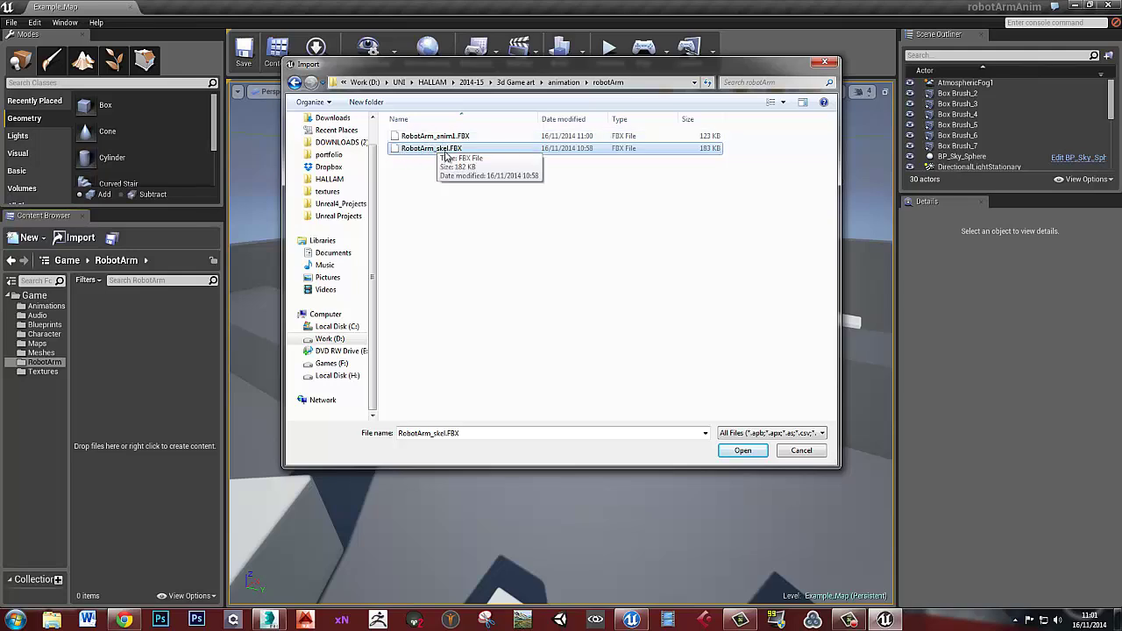
{"action": "left_click", "coordinate": [449, 189]}
{"action": "left_click", "coordinate": [444, 148]}
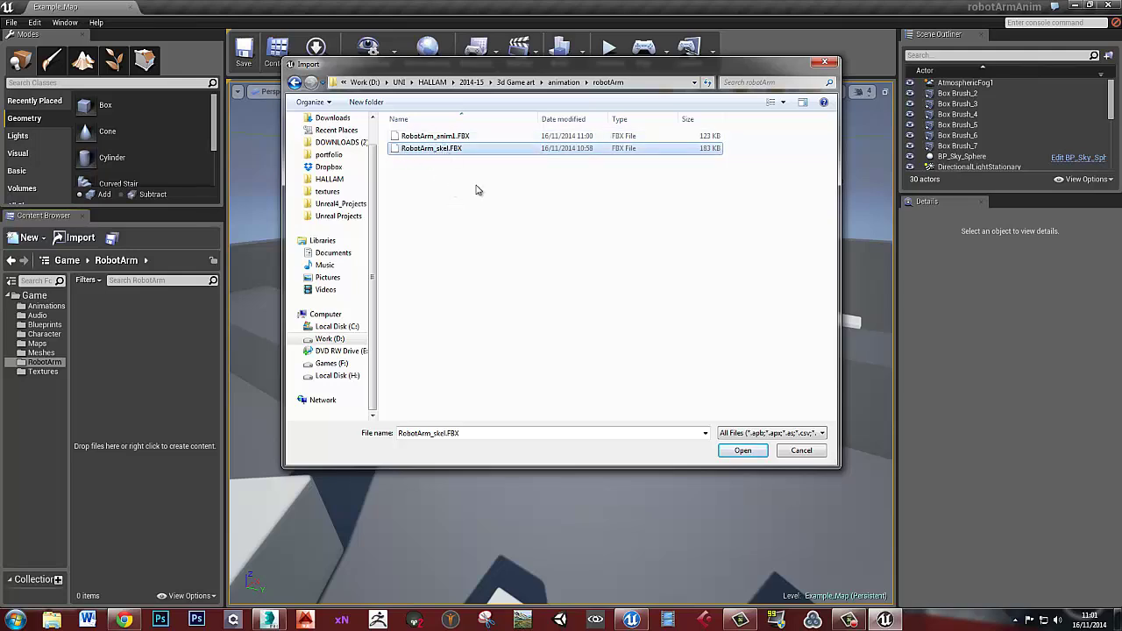
Import RobotArm_skel.FBX as a skeletal mesh with Normals set to Import Normals and Tangents
{"action": "left_click", "coordinate": [742, 451]}
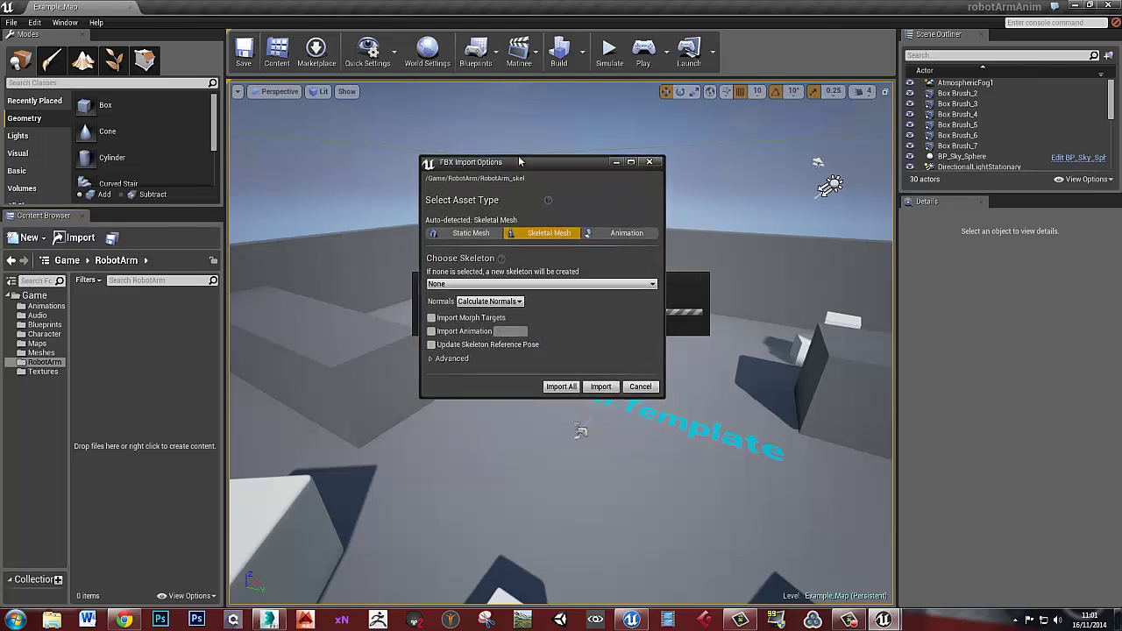
{"action": "left_click_drag", "start_coordinate": [541, 181], "coordinate": [520, 152]}
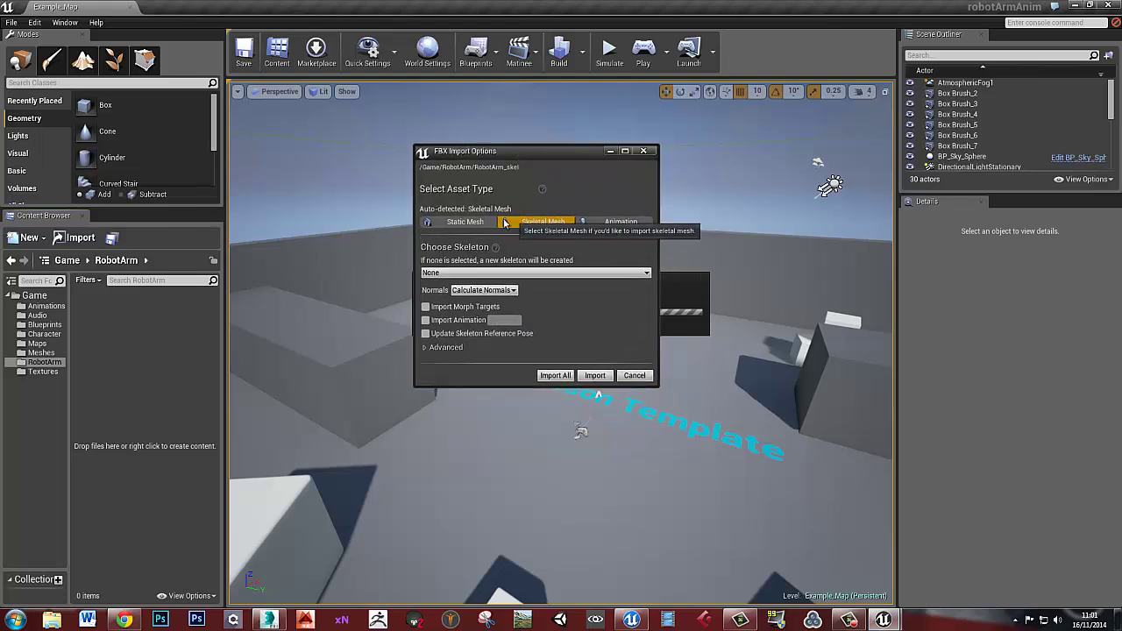
{"action": "left_click", "coordinate": [499, 291]}
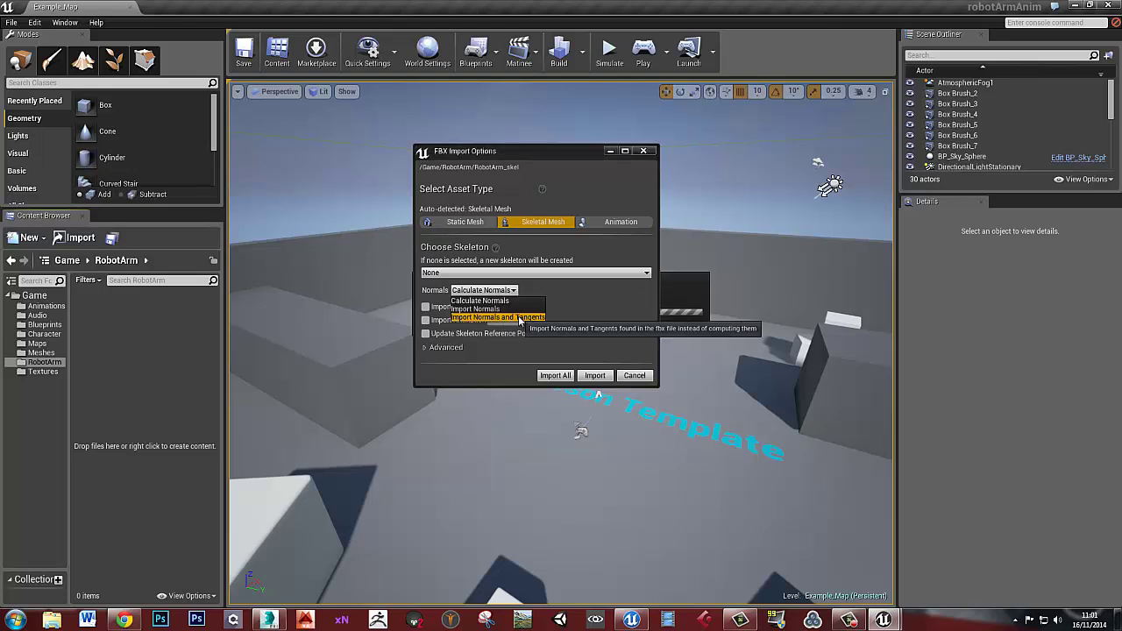
{"action": "left_click", "coordinate": [517, 318]}
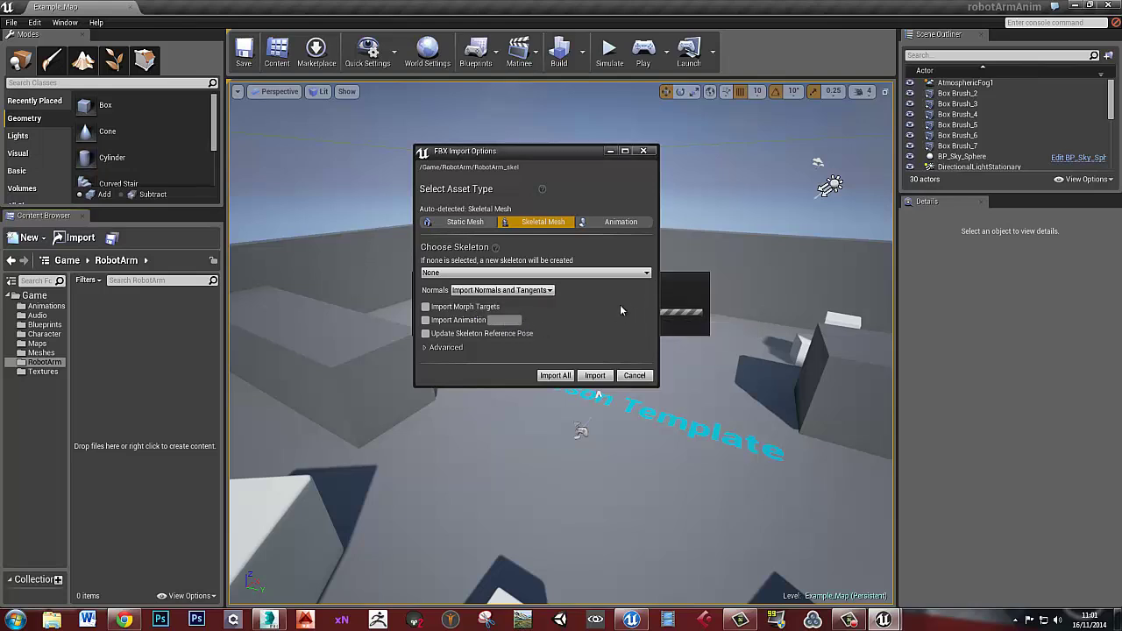
{"action": "left_click", "coordinate": [435, 350]}
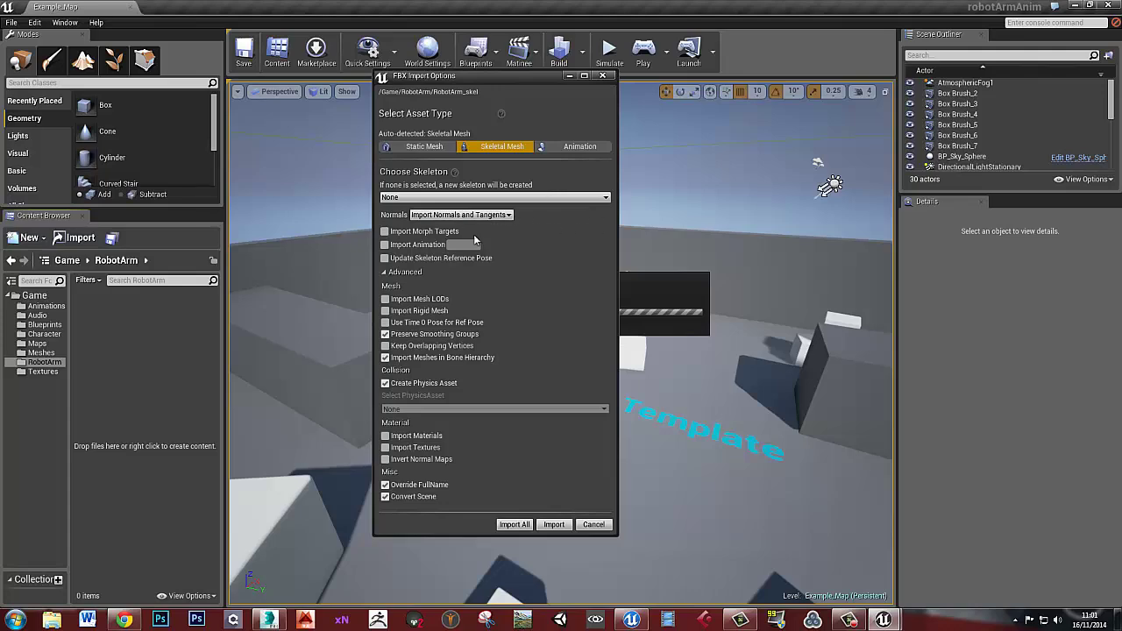
{"action": "left_click", "coordinate": [553, 524]}
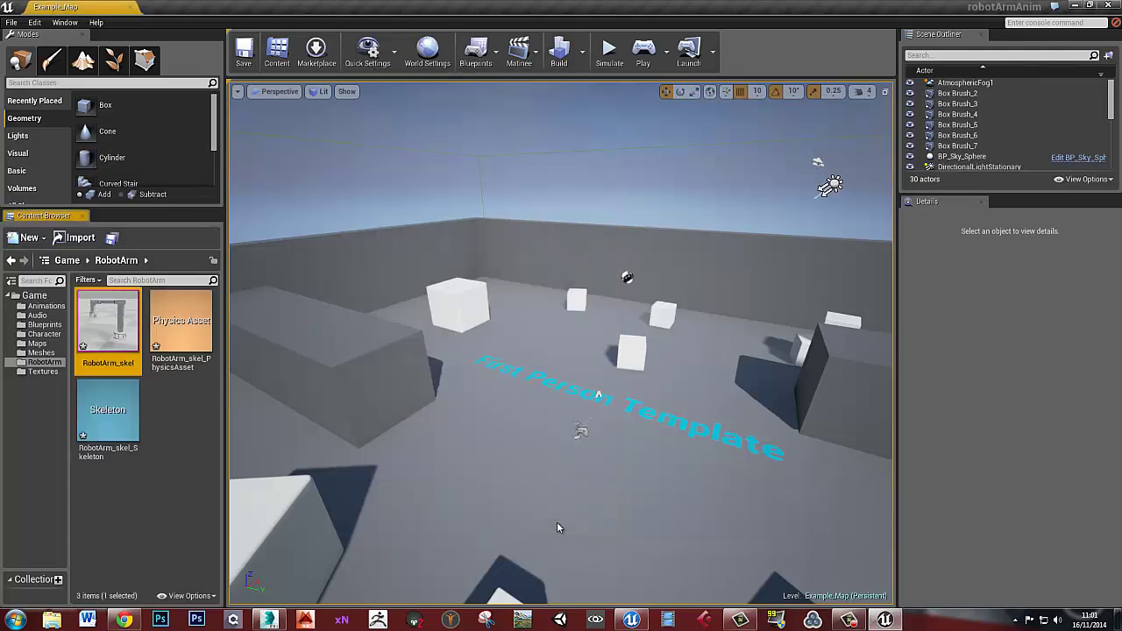
Save the RobotArm_skel asset with Ctrl+S
{"action": "left_click", "coordinate": [108, 324]}
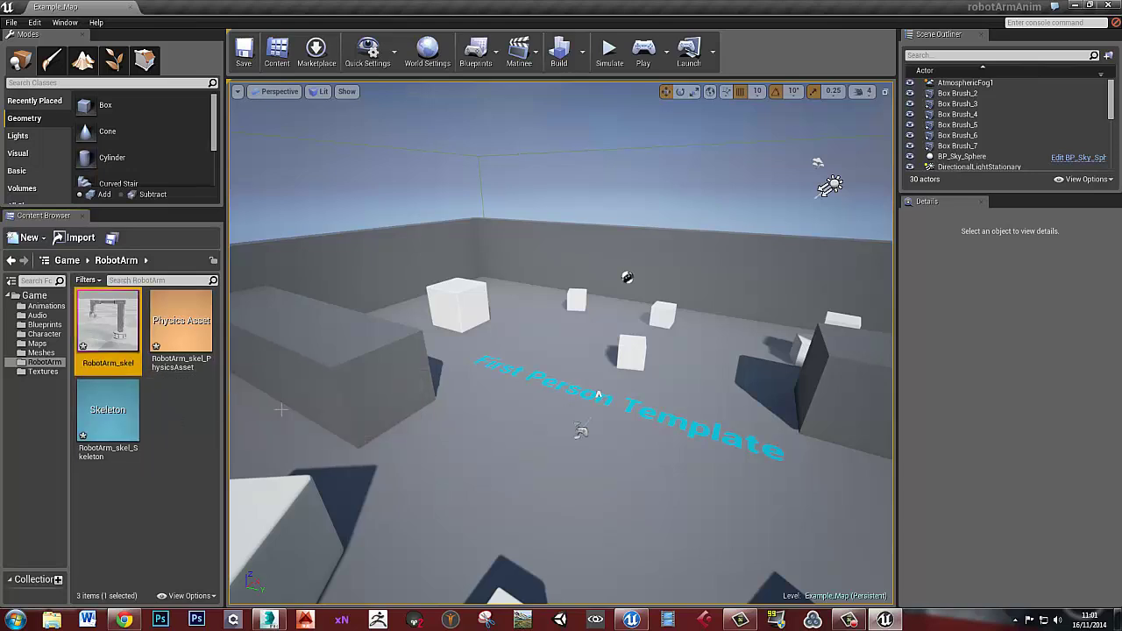
{"action": "key", "text": "ctrl+s"}
{"action": "left_click", "coordinate": [190, 405]}
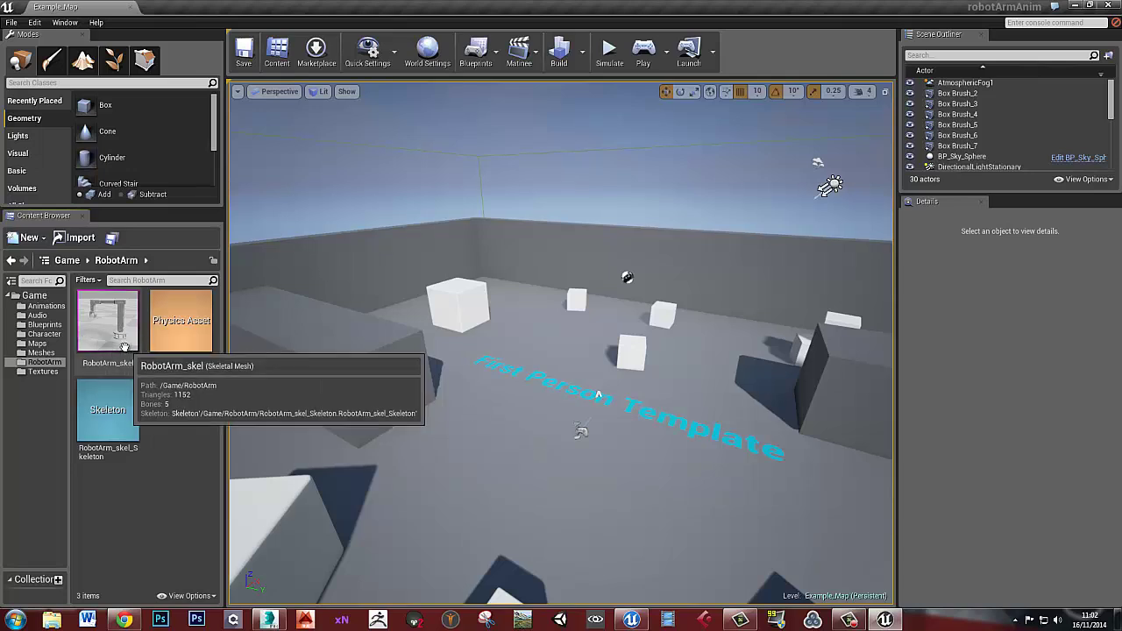
Import RobotArm_anim1.FBX using RobotArm_skel_Skeleton as its skeleton, with Advanced options shown
{"action": "right_click", "coordinate": [176, 433]}
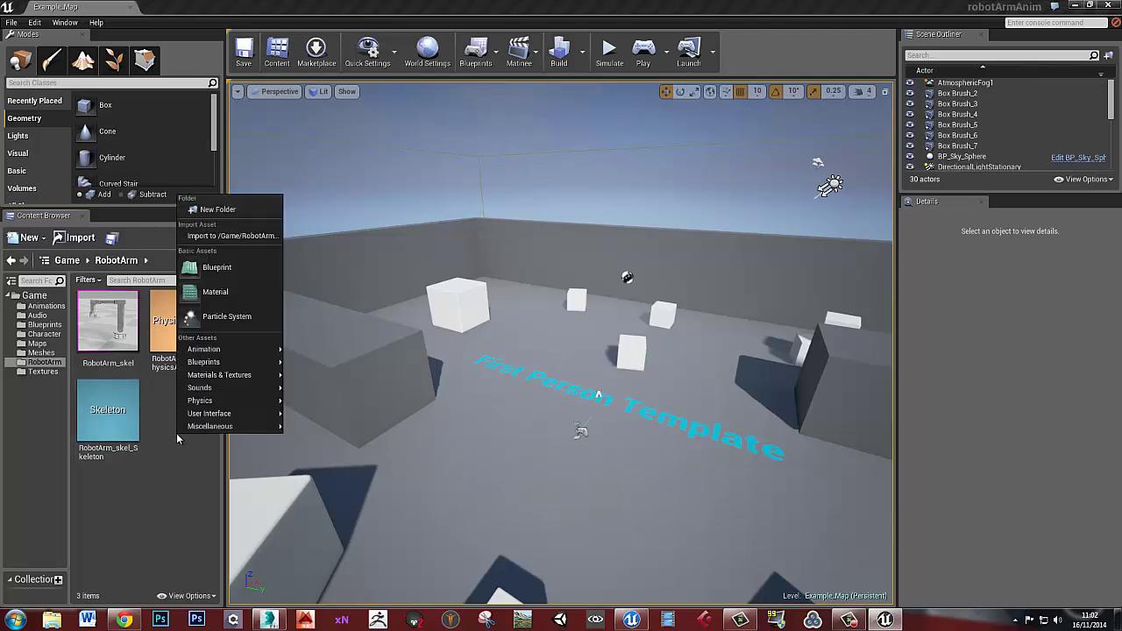
{"action": "left_click", "coordinate": [230, 233]}
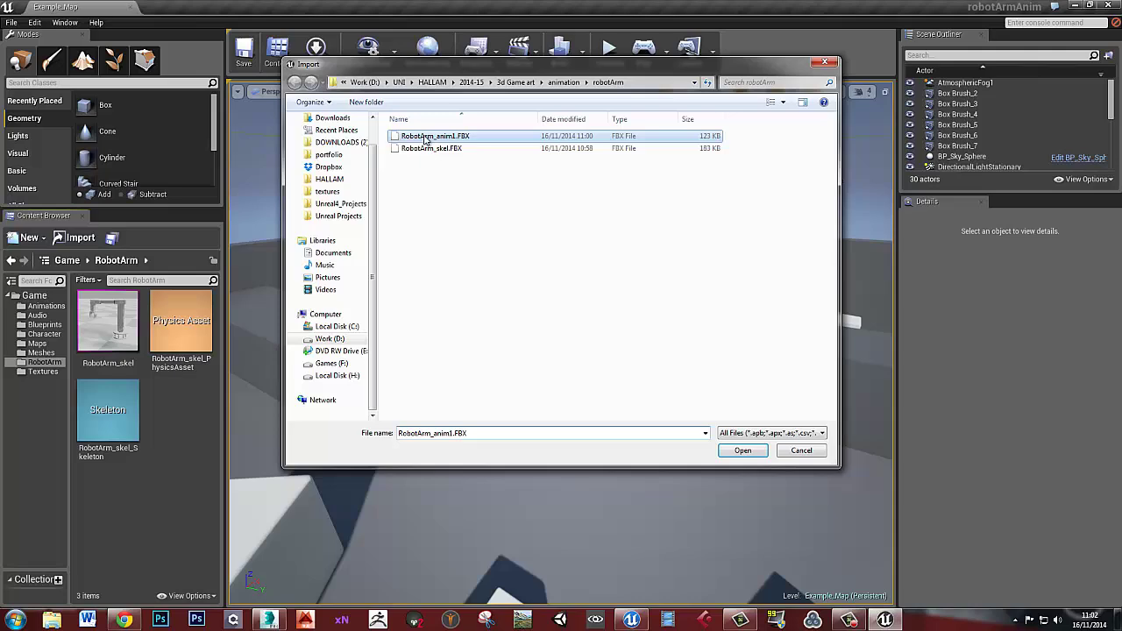
{"action": "double_click", "coordinate": [426, 138]}
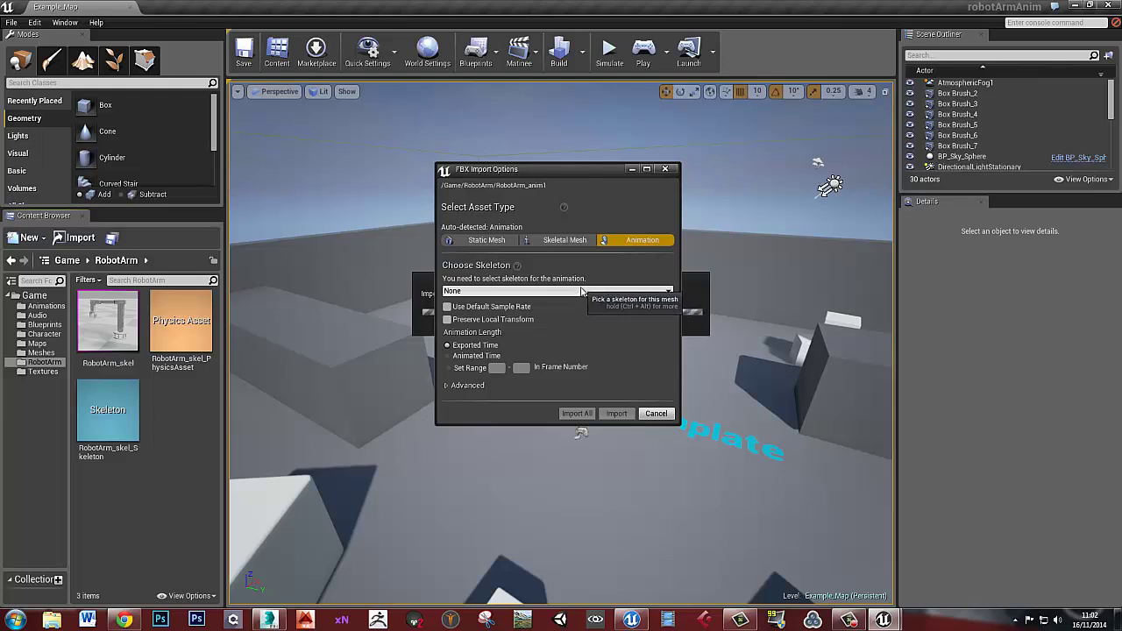
{"action": "left_click", "coordinate": [581, 292]}
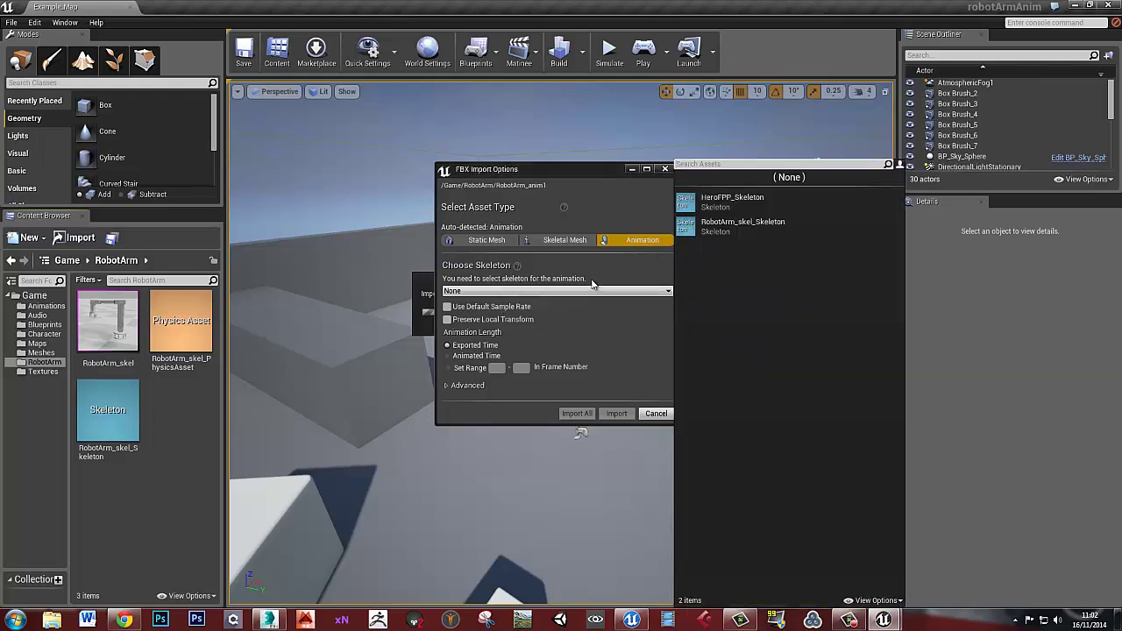
{"action": "left_click", "coordinate": [716, 227]}
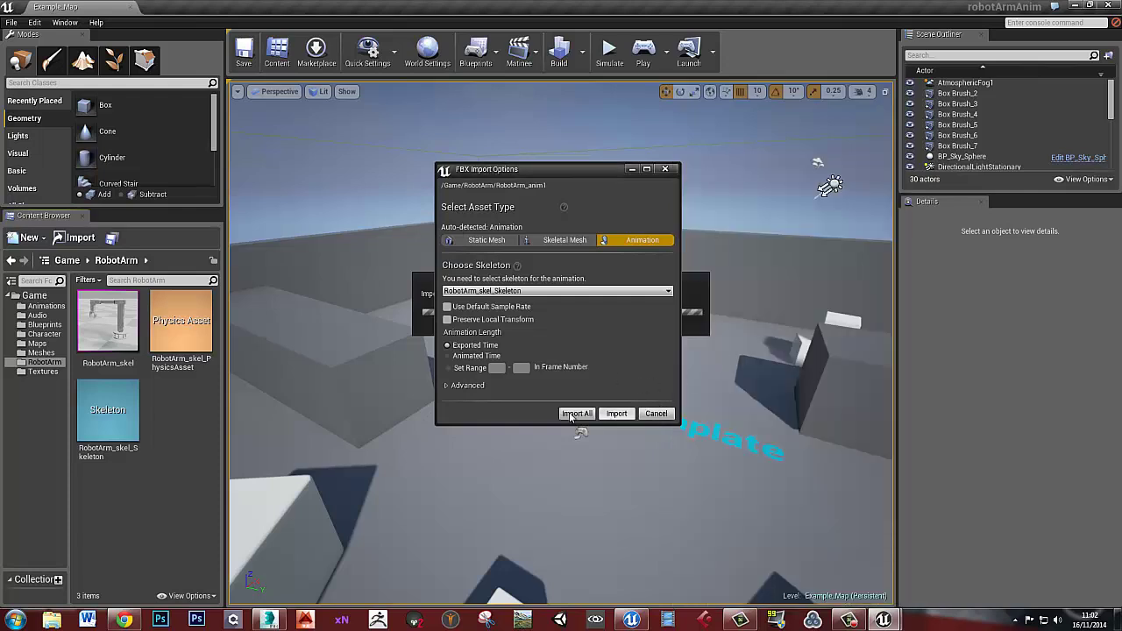
{"action": "left_click", "coordinate": [456, 387]}
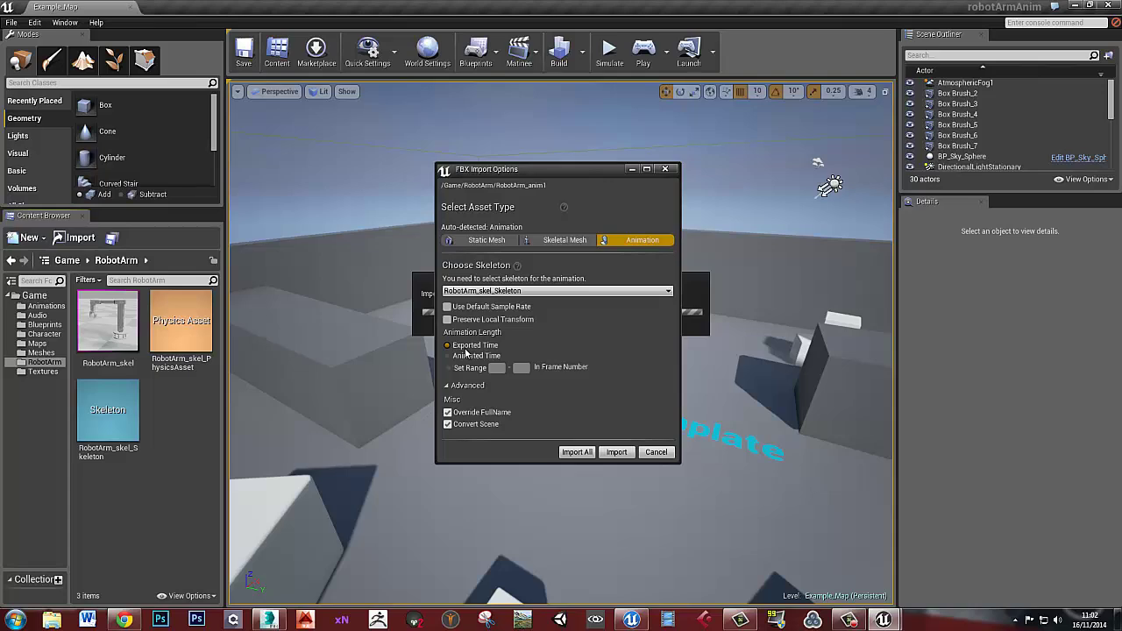
{"action": "left_click", "coordinate": [269, 620]}
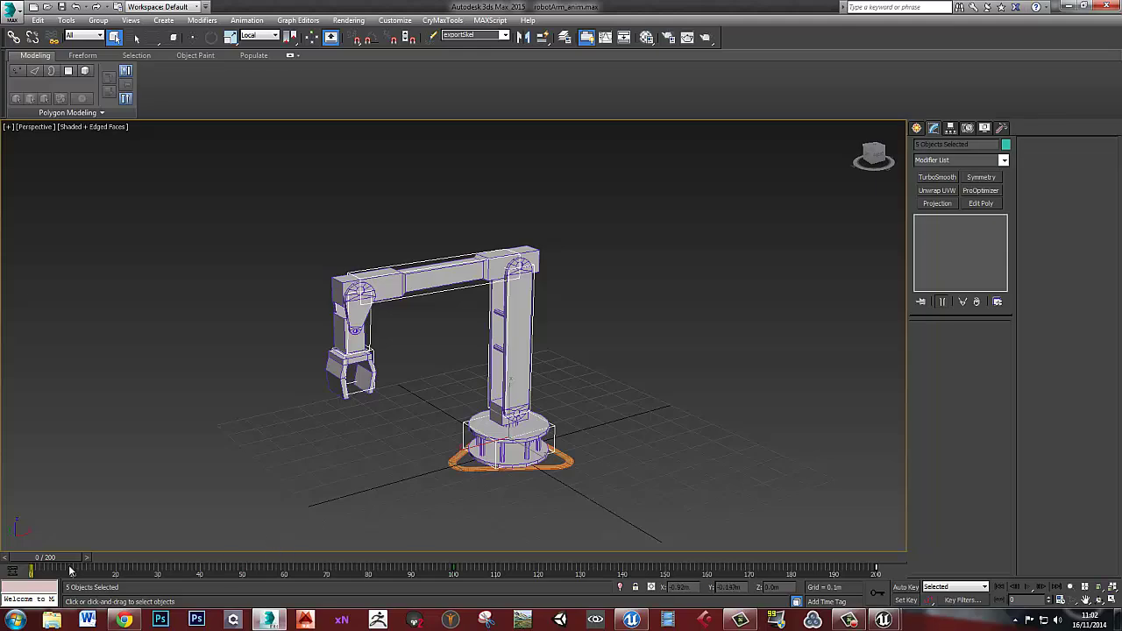
{"action": "left_click_drag", "start_coordinate": [70, 571], "coordinate": [2, 544]}
{"action": "key", "text": "alt+Tab"}
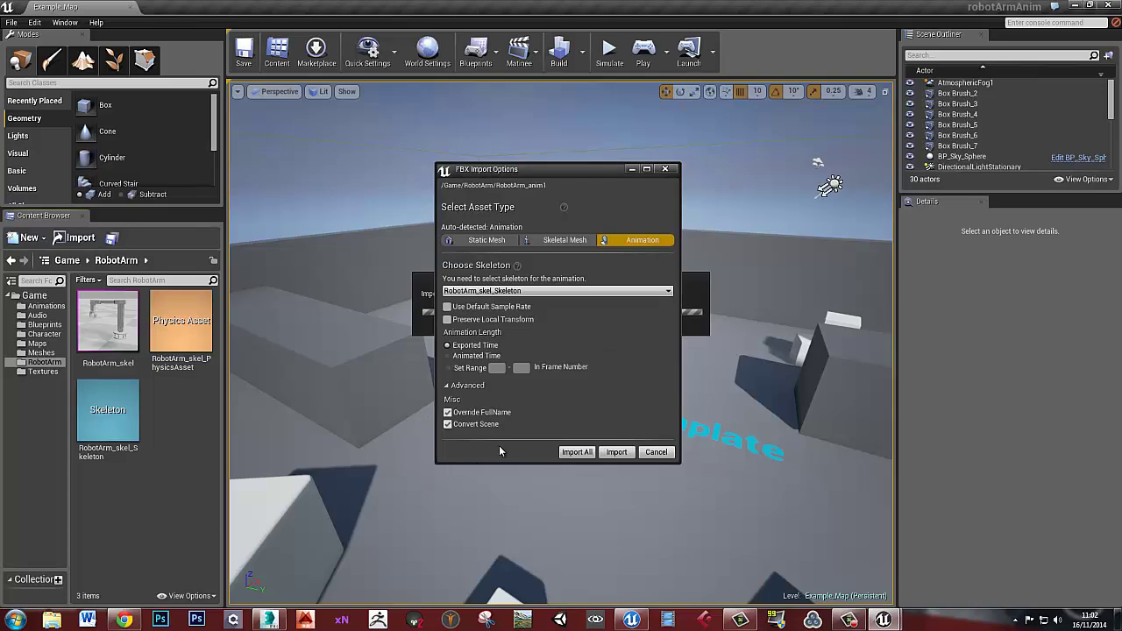
Check the arm pose at frame 35 in 3ds Max, then import RobotArm_anim1 with the chosen skeleton
{"action": "left_click", "coordinate": [269, 620]}
{"action": "left_click_drag", "start_coordinate": [56, 558], "coordinate": [544, 564]}
{"action": "left_click", "coordinate": [617, 452]}
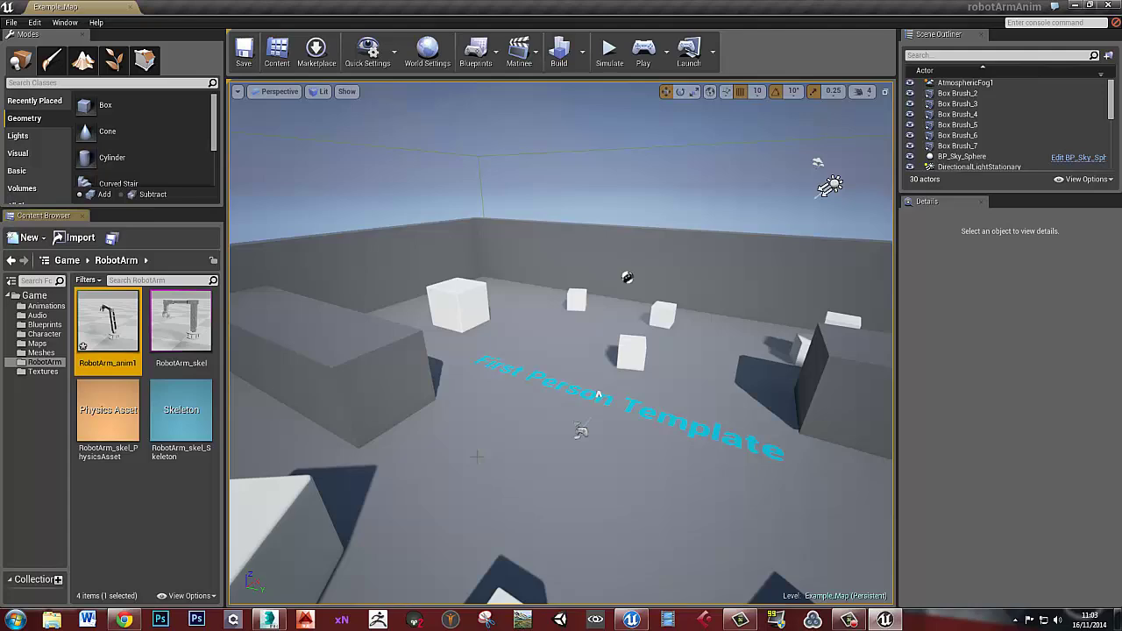
{"action": "mouse_move", "coordinate": [109, 321]}
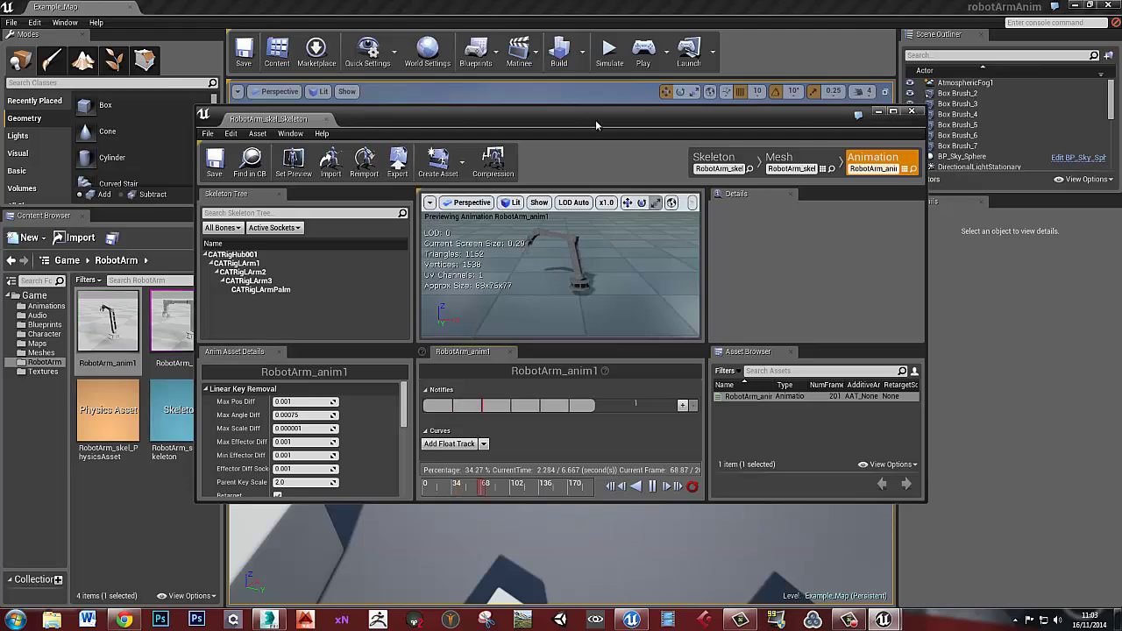
Close the skeleton editor, drop RobotArm_skel into the level, and fly the camera close to it
{"action": "double_click", "coordinate": [596, 120]}
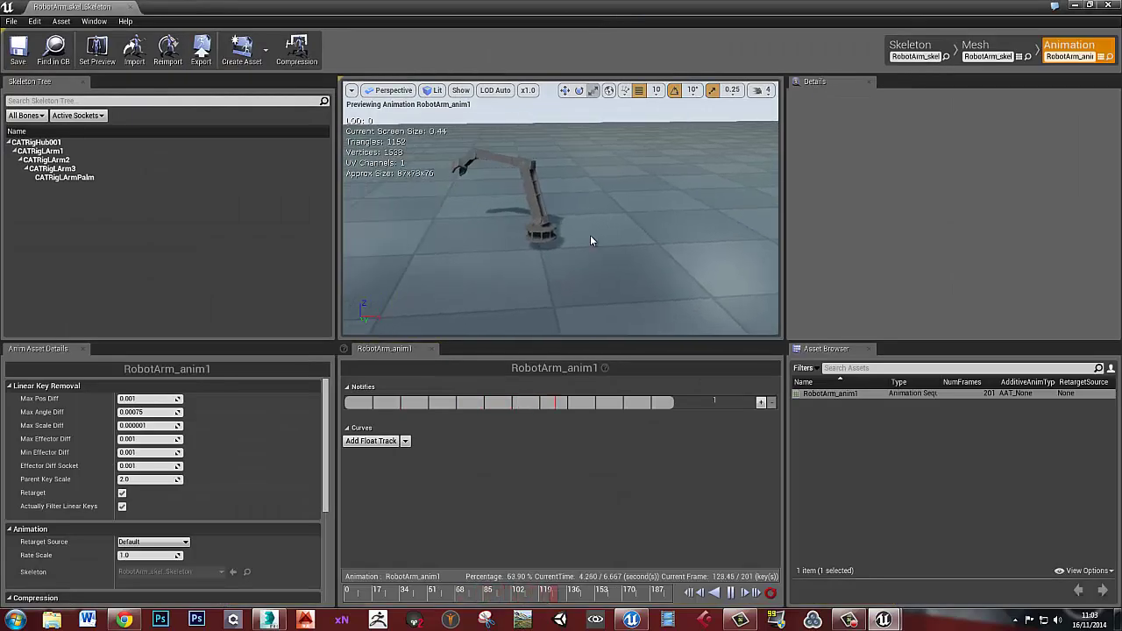
{"action": "left_click", "coordinate": [1107, 5]}
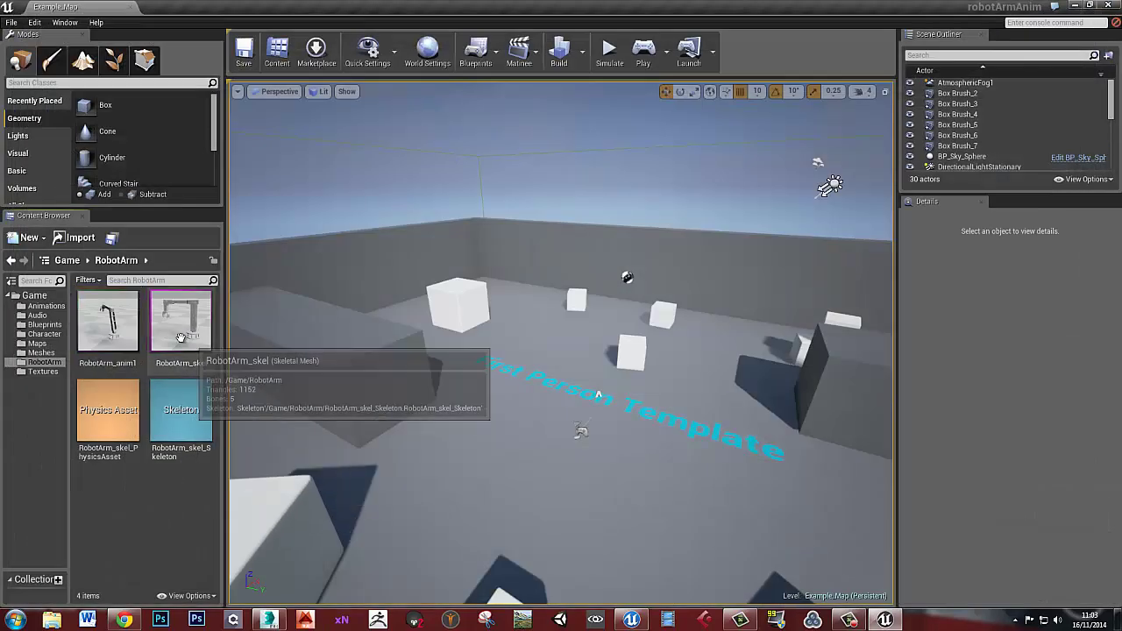
{"action": "left_click_drag", "start_coordinate": [181, 337], "coordinate": [644, 439]}
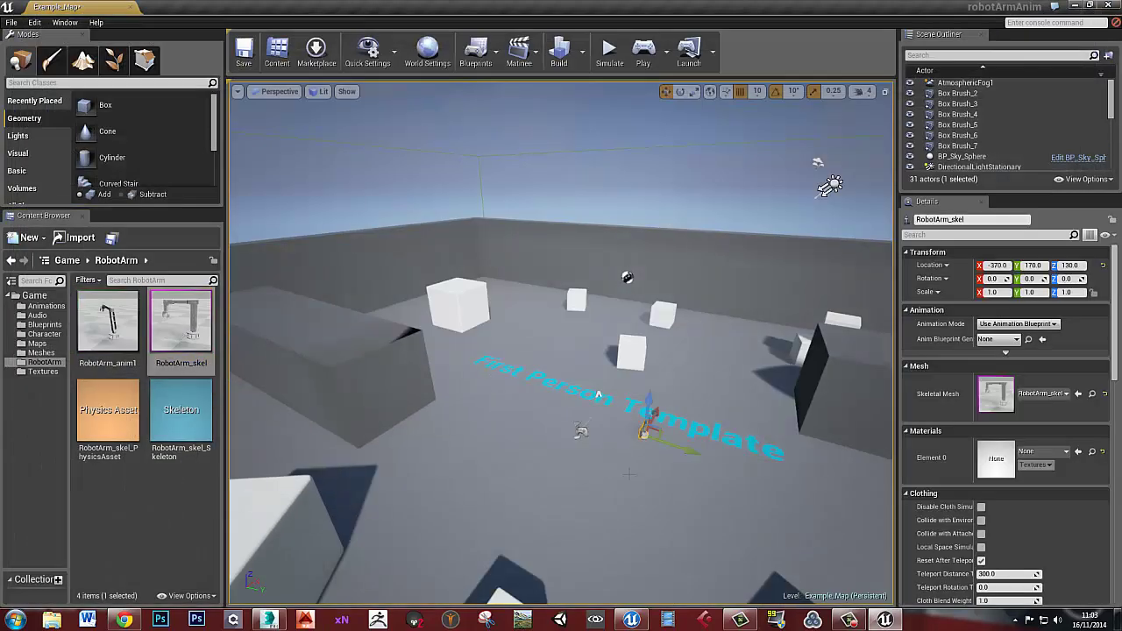
{"action": "right_click_drag", "start_coordinate": [598, 396], "coordinate": [608, 508]}
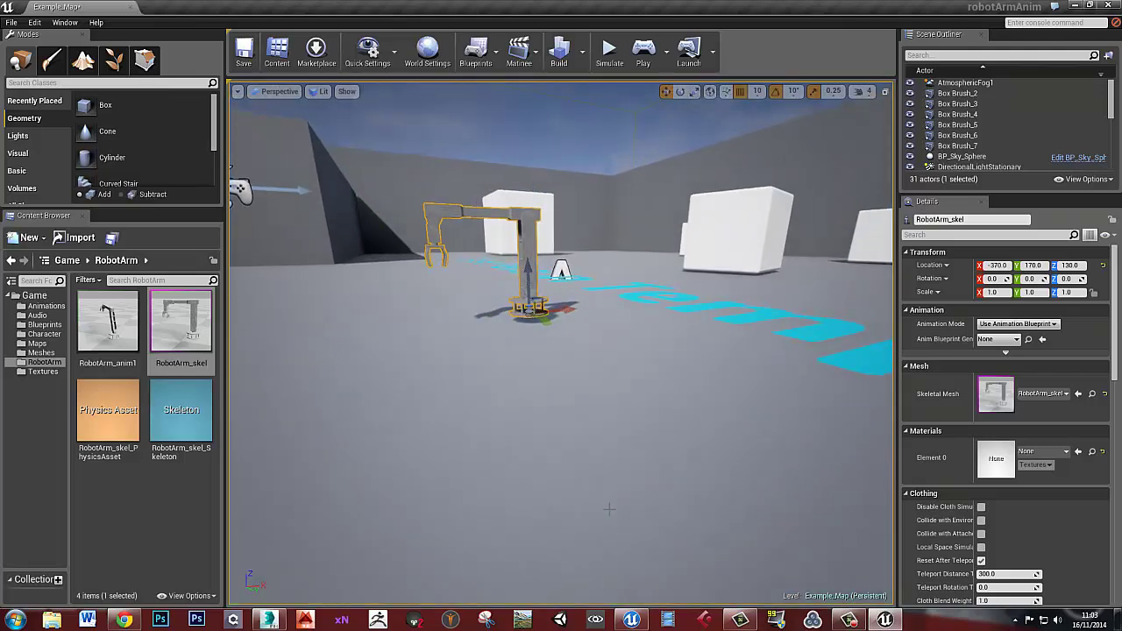
Open the Level Blueprint and add a reference node for RobotArm_skel
{"action": "left_click", "coordinate": [471, 60]}
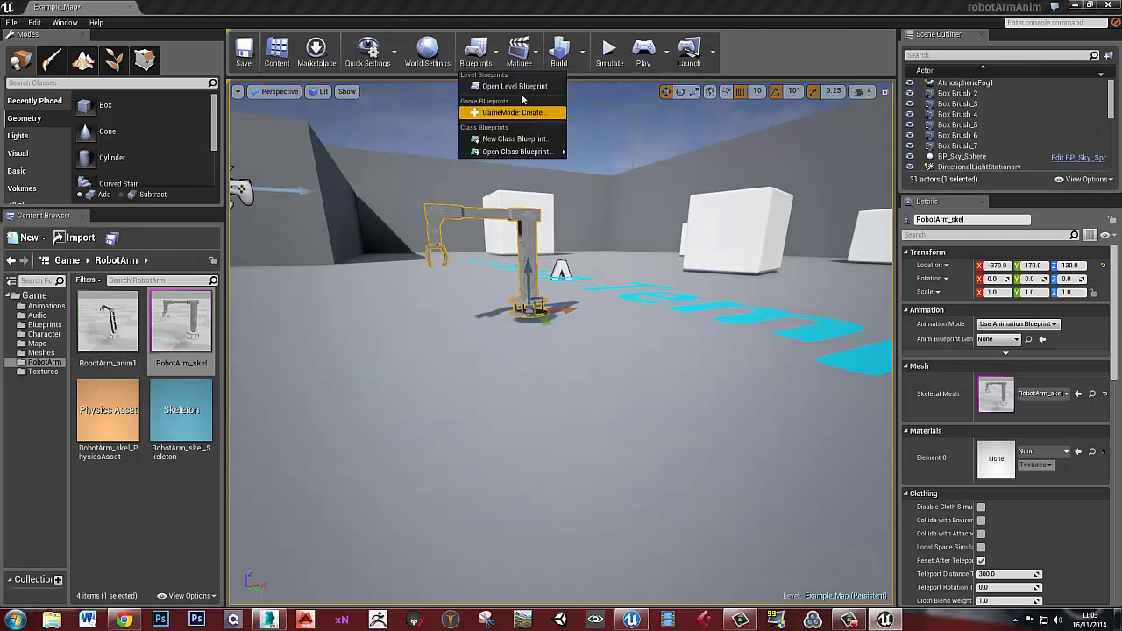
{"action": "left_click", "coordinate": [512, 88]}
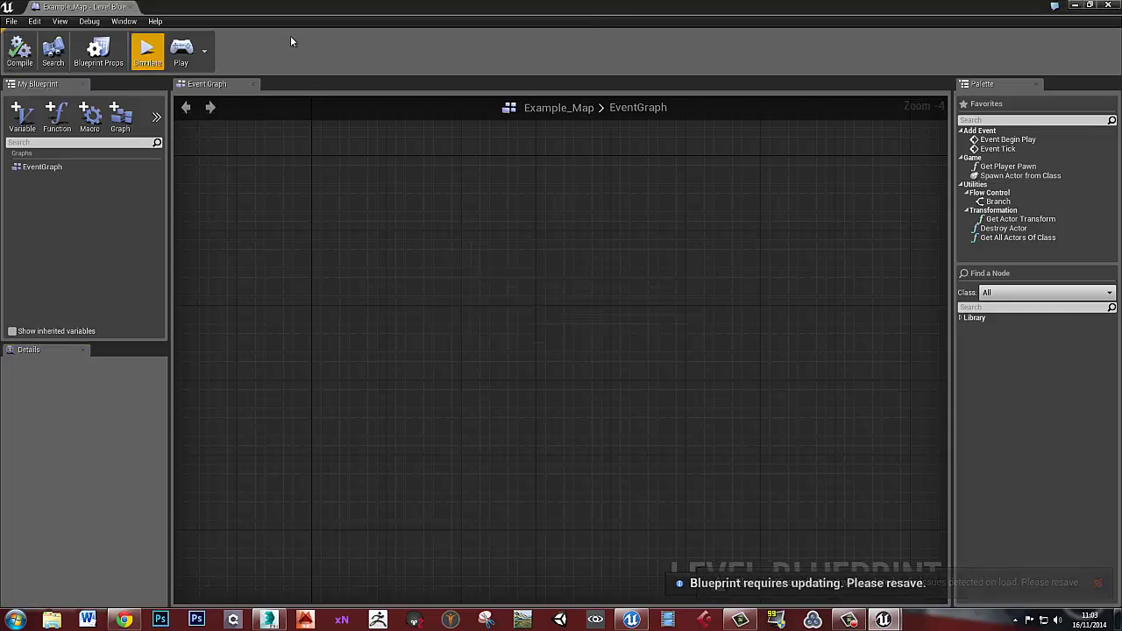
{"action": "right_click", "coordinate": [467, 326]}
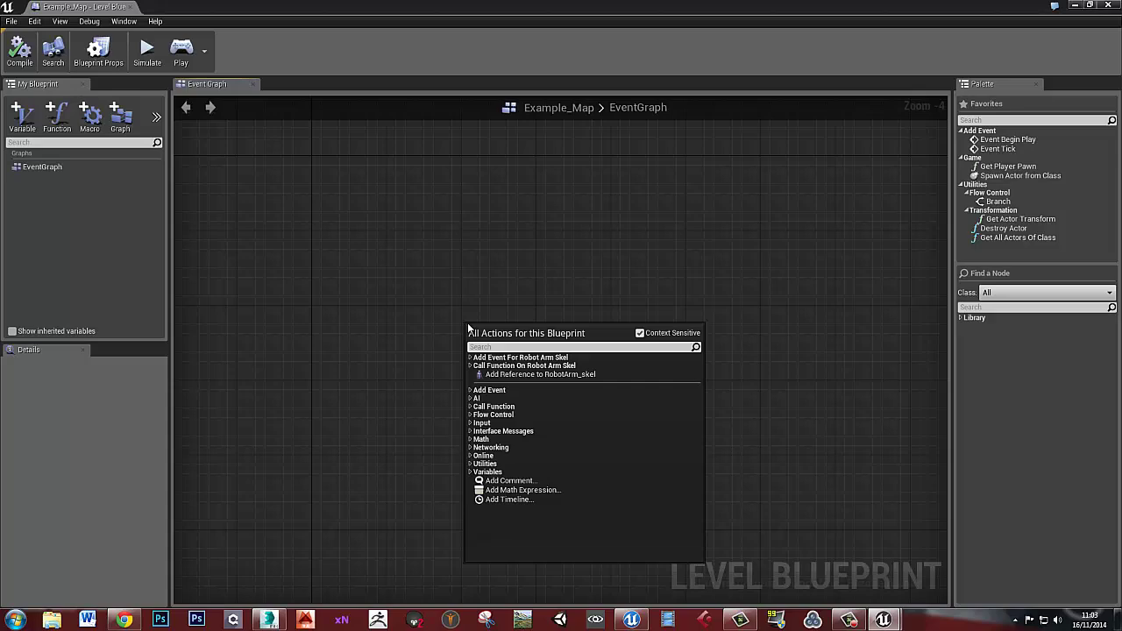
{"action": "left_click", "coordinate": [535, 375]}
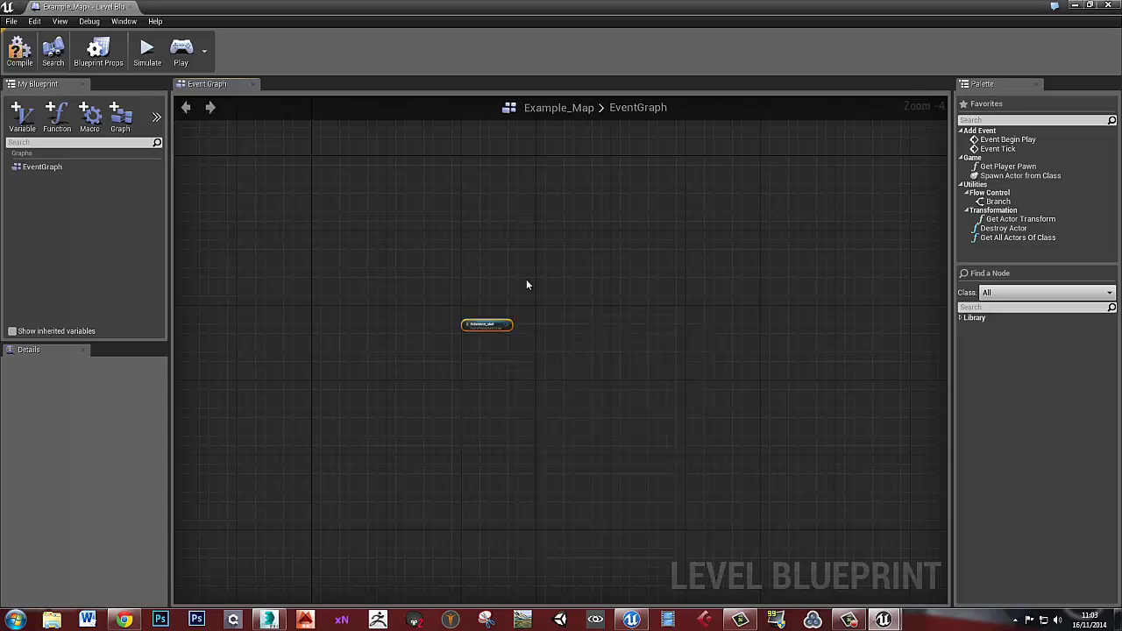
{"action": "scroll", "coordinate": [508, 321], "scroll_direction": "up", "scroll_amount": 4}
Add a keyboard E key press event node to the level blueprint graph
{"action": "right_click", "coordinate": [453, 232]}
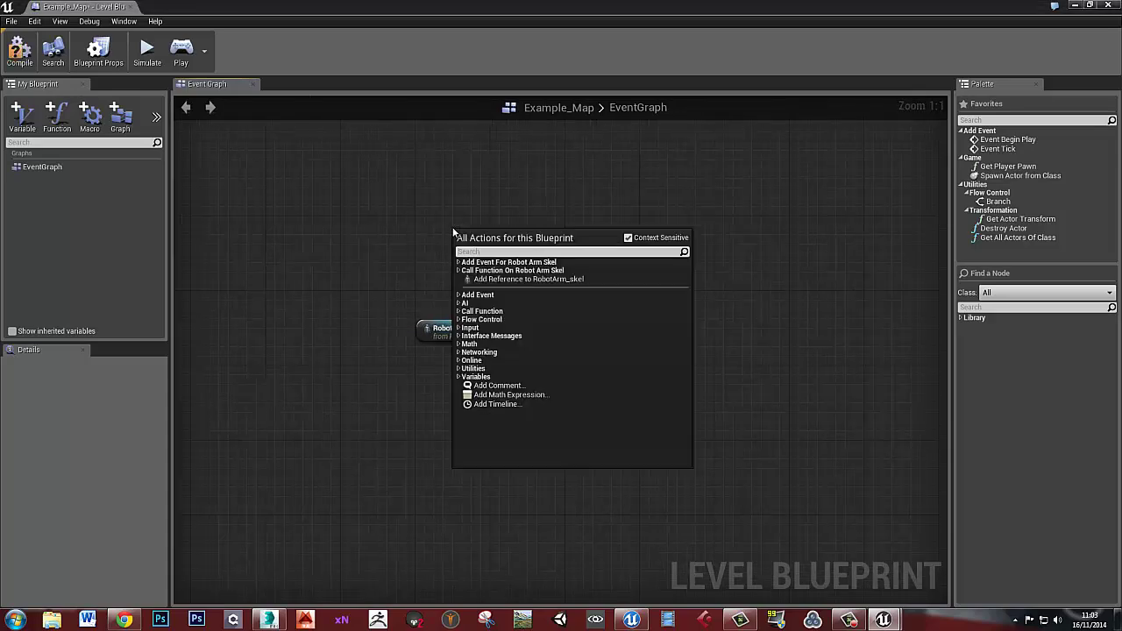
{"action": "type", "text": "f"}
{"action": "key", "text": "Return"}
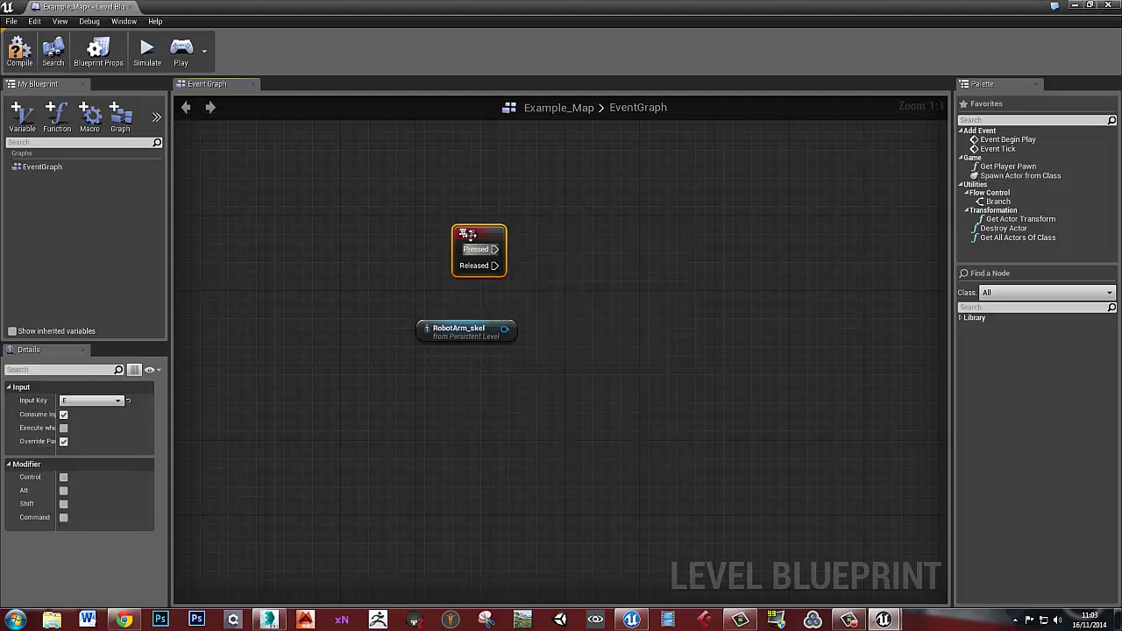
{"action": "left_click_drag", "start_coordinate": [469, 234], "coordinate": [441, 243]}
Add a looping Play Animation node with RobotArm_anim1, wire it to E Pressed, and compile
{"action": "left_click_drag", "start_coordinate": [504, 328], "coordinate": [606, 311]}
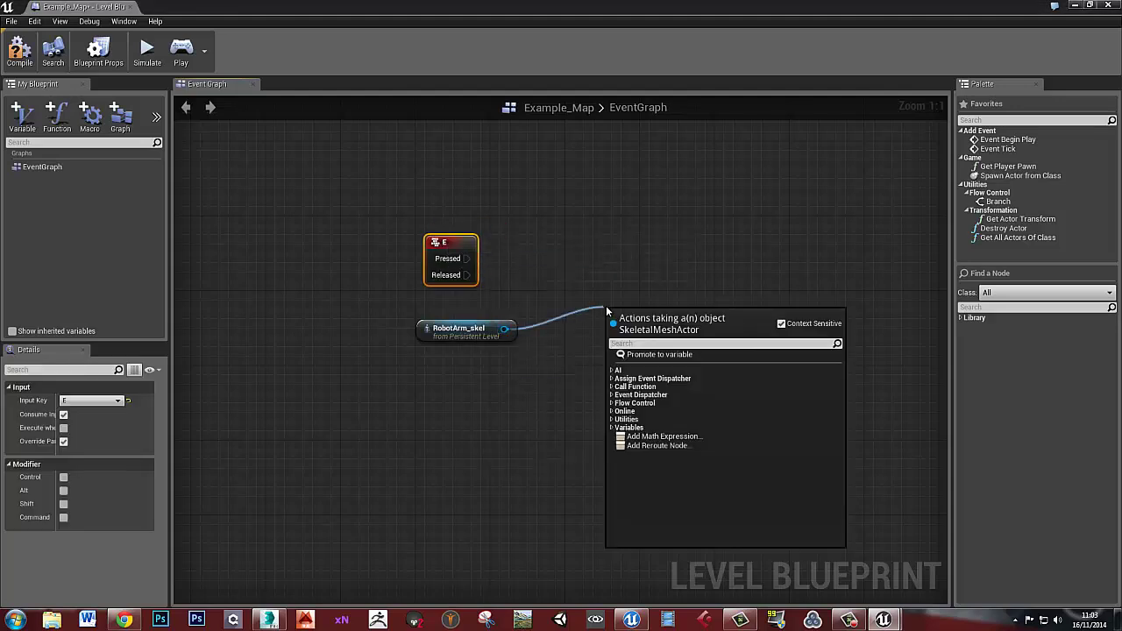
{"action": "type", "text": "play"}
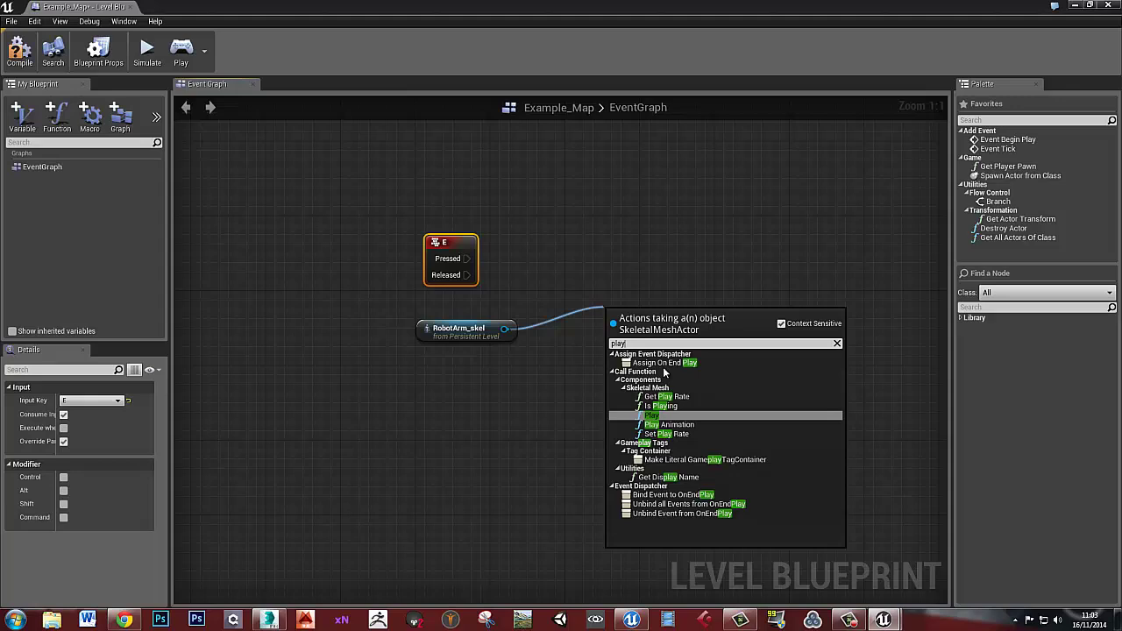
{"action": "left_click", "coordinate": [688, 426]}
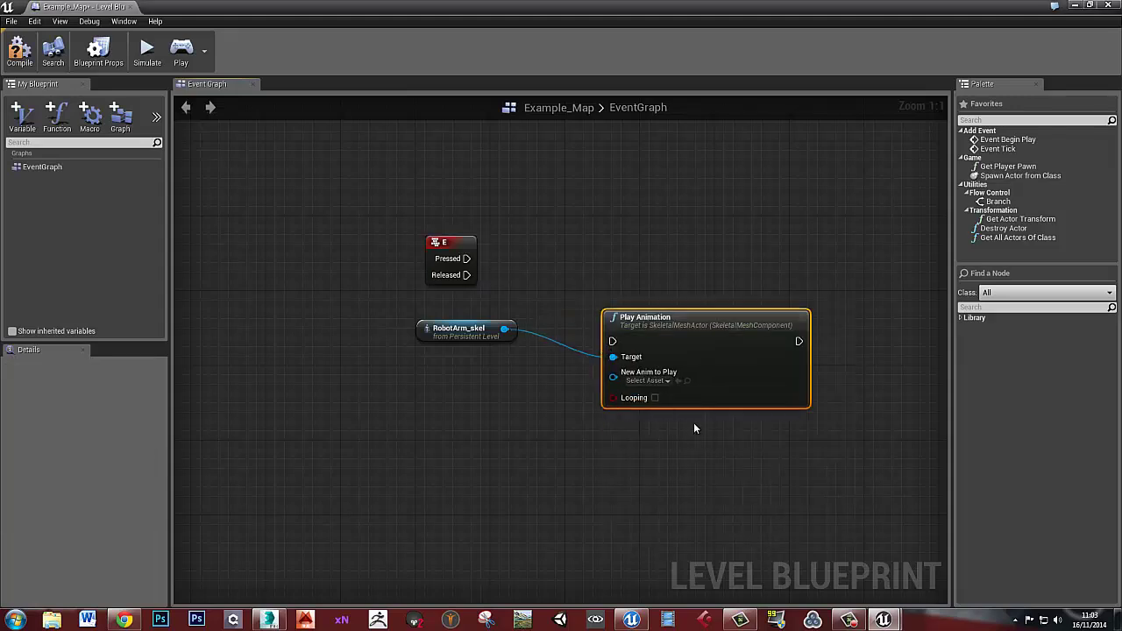
{"action": "left_click", "coordinate": [659, 382]}
{"action": "left_click_drag", "start_coordinate": [796, 453], "coordinate": [796, 504]}
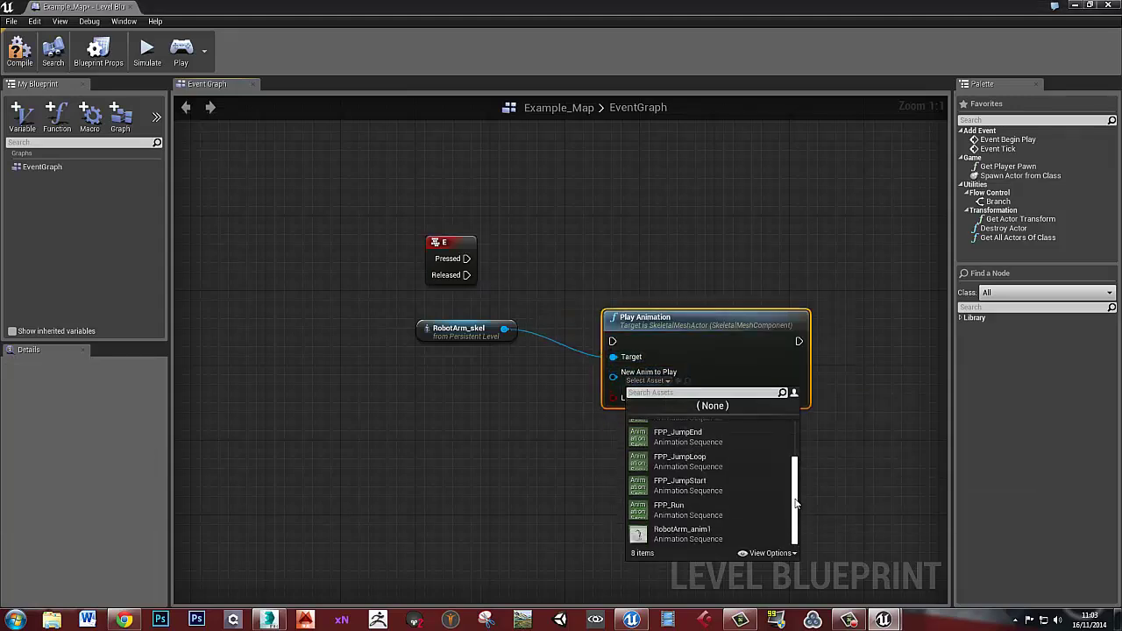
{"action": "left_click", "coordinate": [708, 533]}
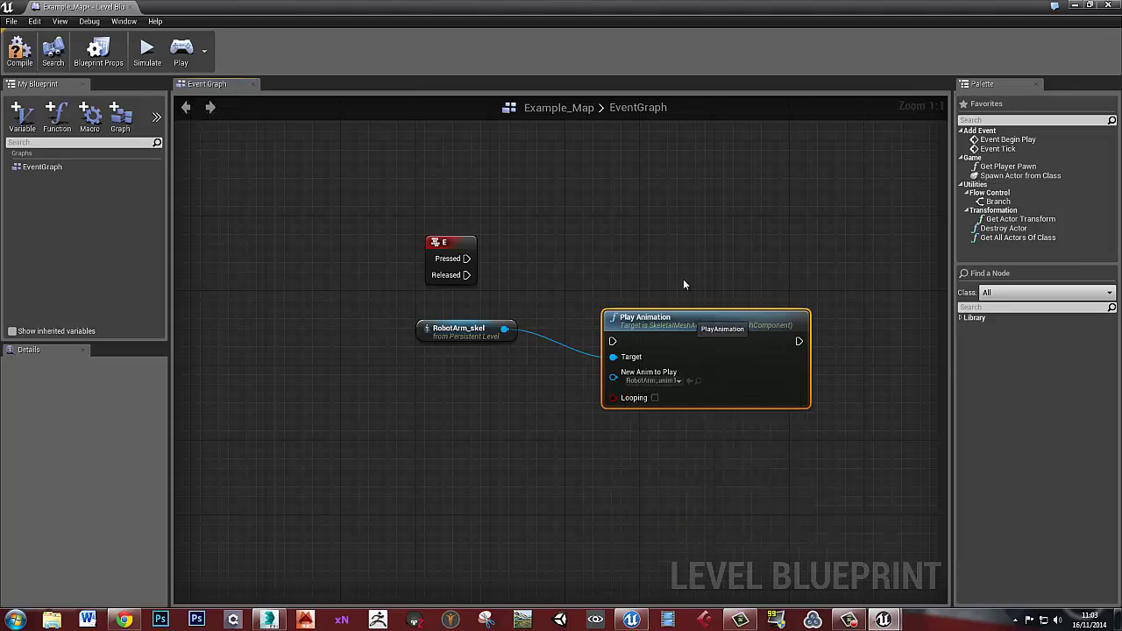
{"action": "left_click_drag", "start_coordinate": [692, 317], "coordinate": [683, 259]}
{"action": "left_click", "coordinate": [645, 341]}
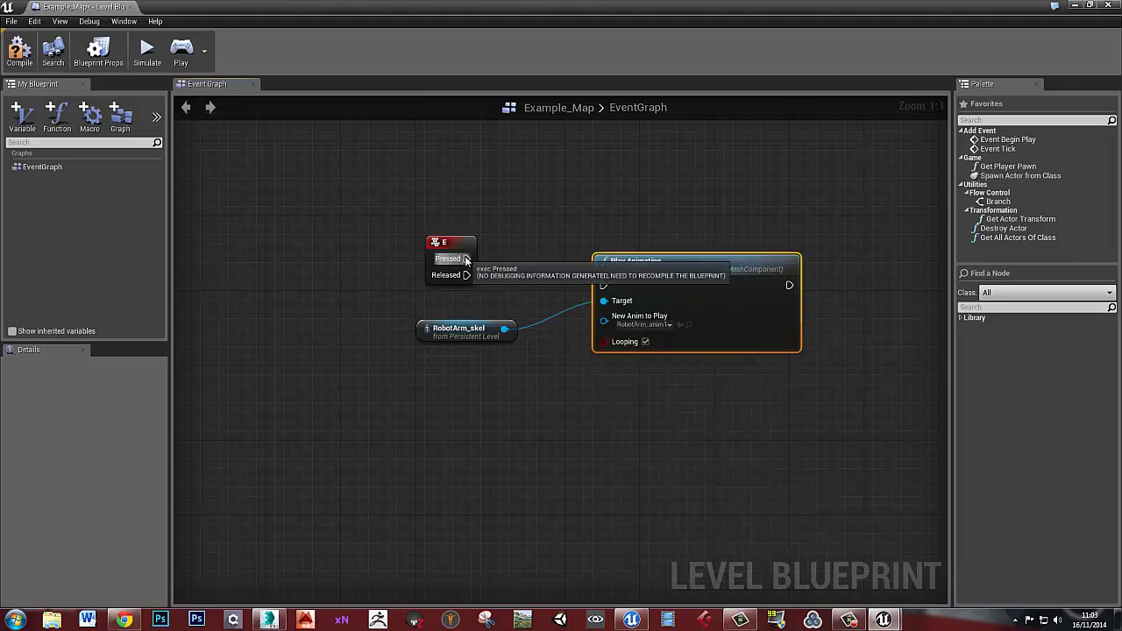
{"action": "left_click_drag", "start_coordinate": [465, 259], "coordinate": [602, 285]}
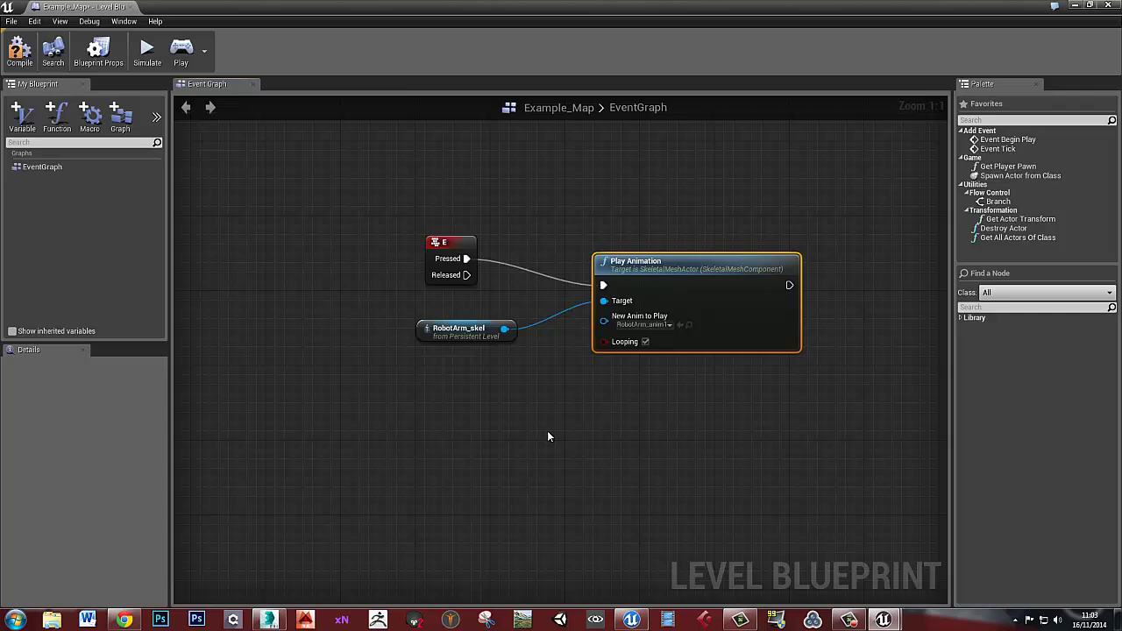
{"action": "left_click", "coordinate": [19, 48]}
{"action": "left_click_drag", "start_coordinate": [388, 11], "coordinate": [1121, 114]}
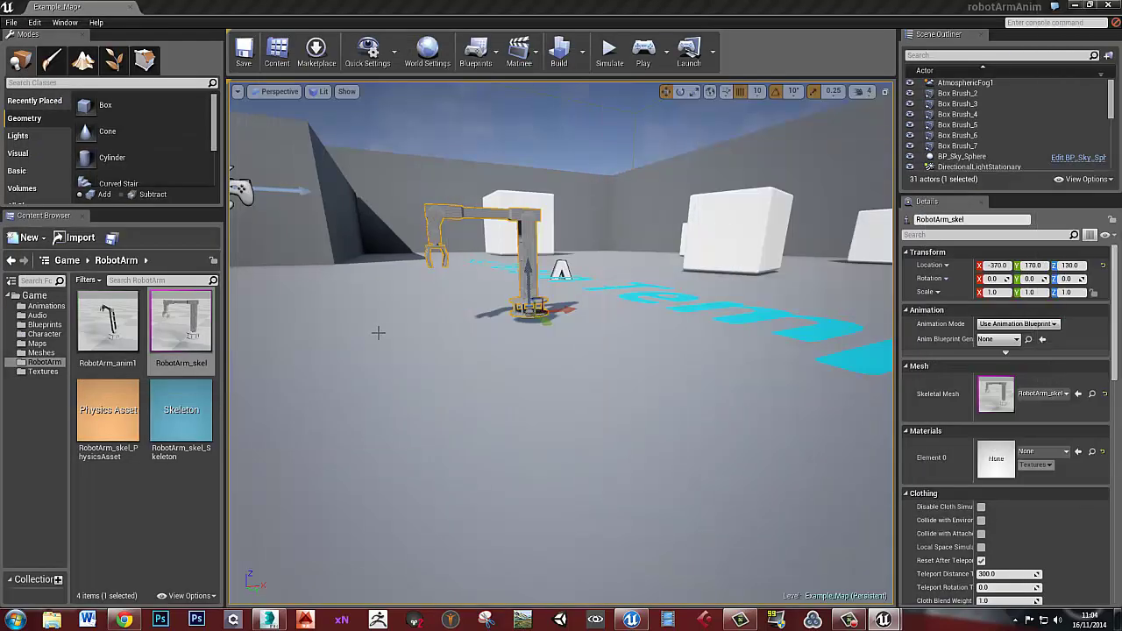
Play-test the level, walking toward the robot arm, then stop with Esc
{"action": "scroll", "coordinate": [445, 364], "scroll_direction": "up", "scroll_amount": 3}
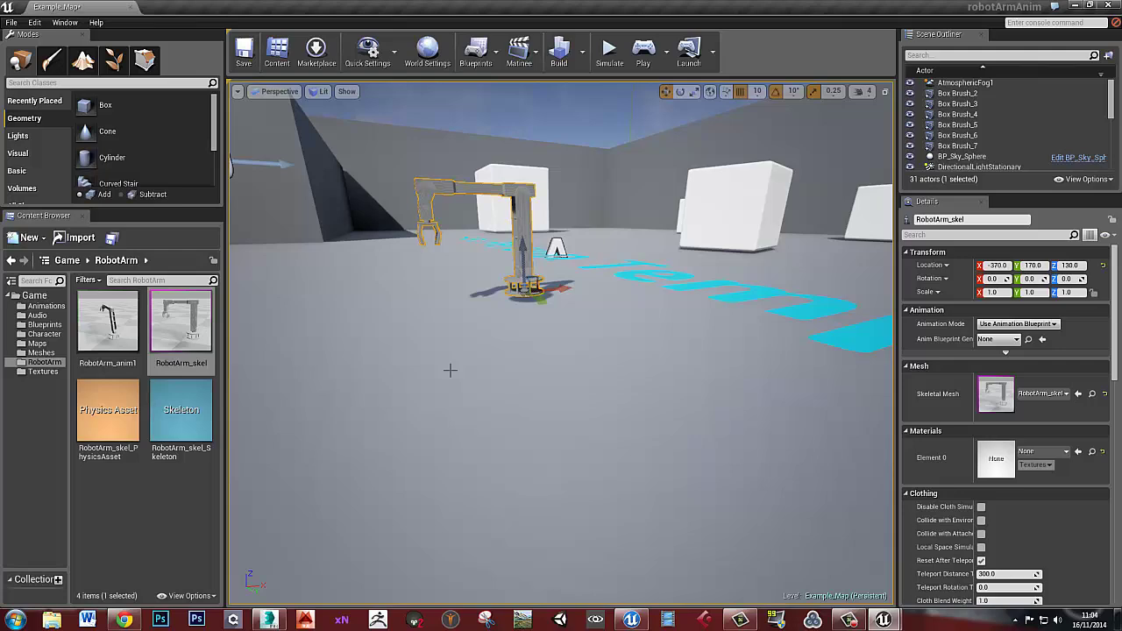
{"action": "left_click", "coordinate": [643, 48]}
{"action": "left_click", "coordinate": [571, 390]}
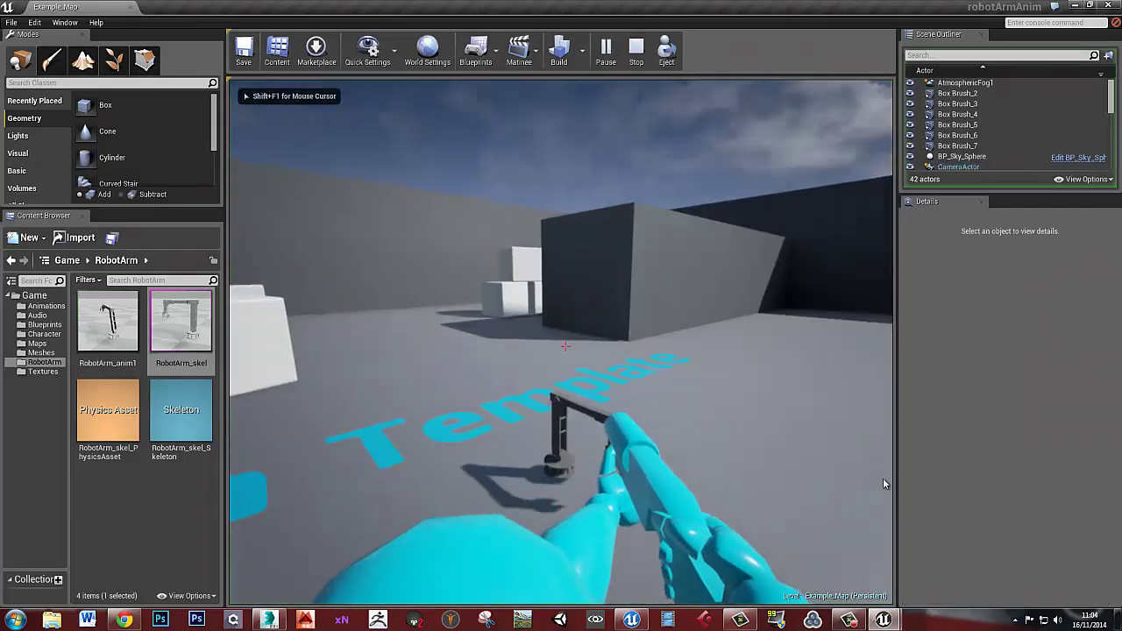
{"action": "key", "text": "w"}
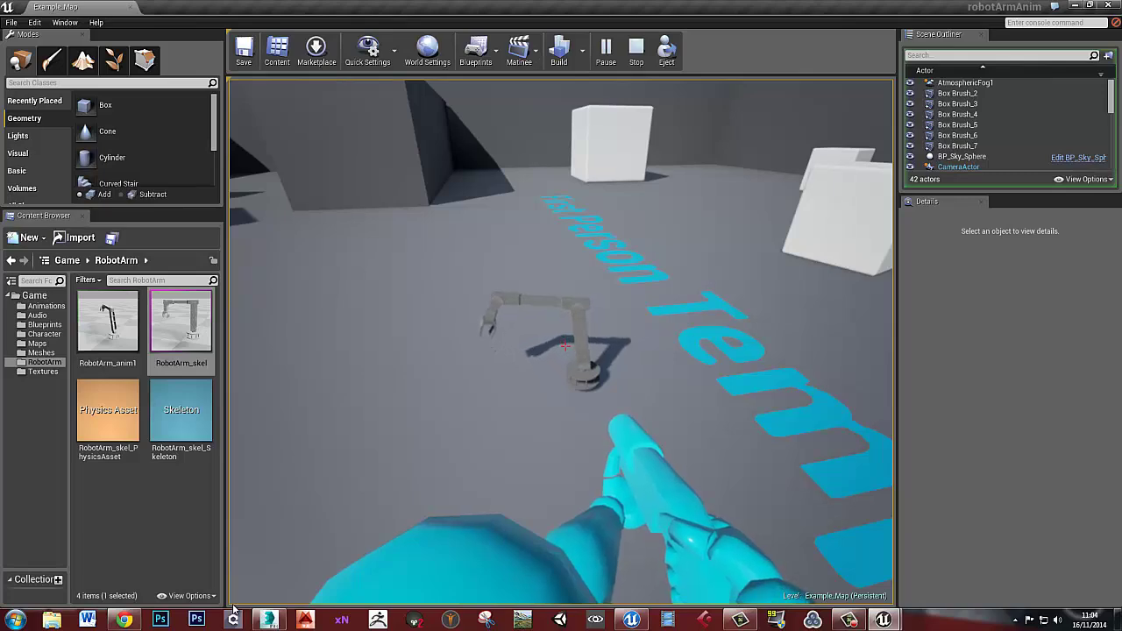
{"action": "key", "text": "Escape"}
Scale the robot arm up to 3.25 and play-test the level again
{"action": "right_click_drag", "start_coordinate": [479, 450], "coordinate": [526, 421]}
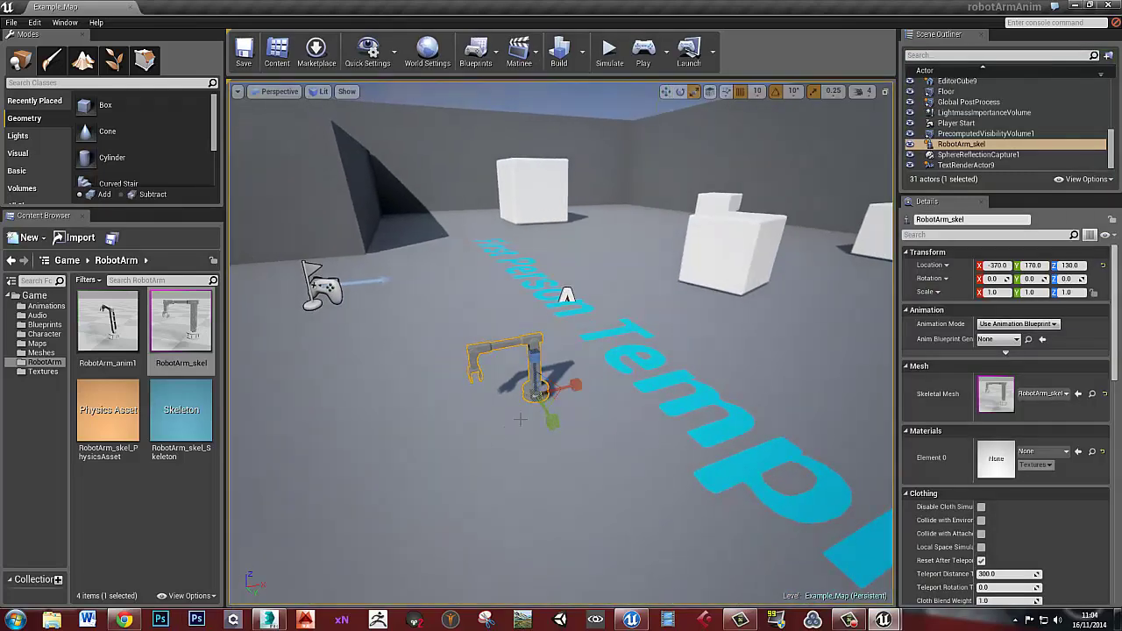
{"action": "key", "text": "r"}
{"action": "left_click_drag", "start_coordinate": [534, 395], "coordinate": [547, 464]}
{"action": "right_click_drag", "start_coordinate": [547, 464], "coordinate": [546, 388]}
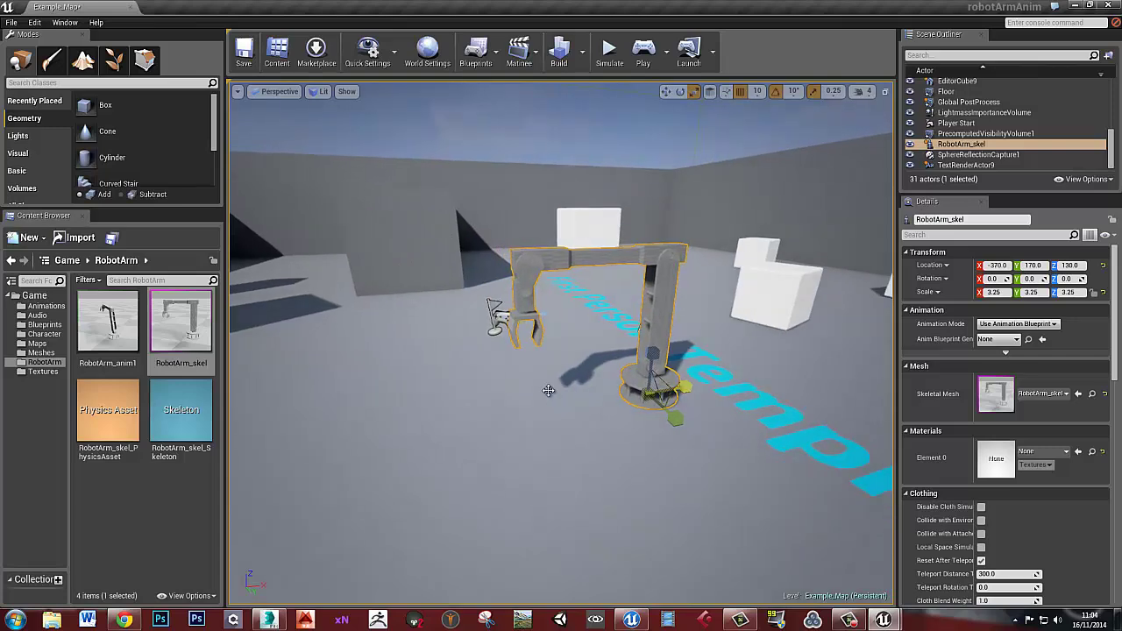
{"action": "left_click", "coordinate": [644, 51]}
{"action": "key", "text": "s"}
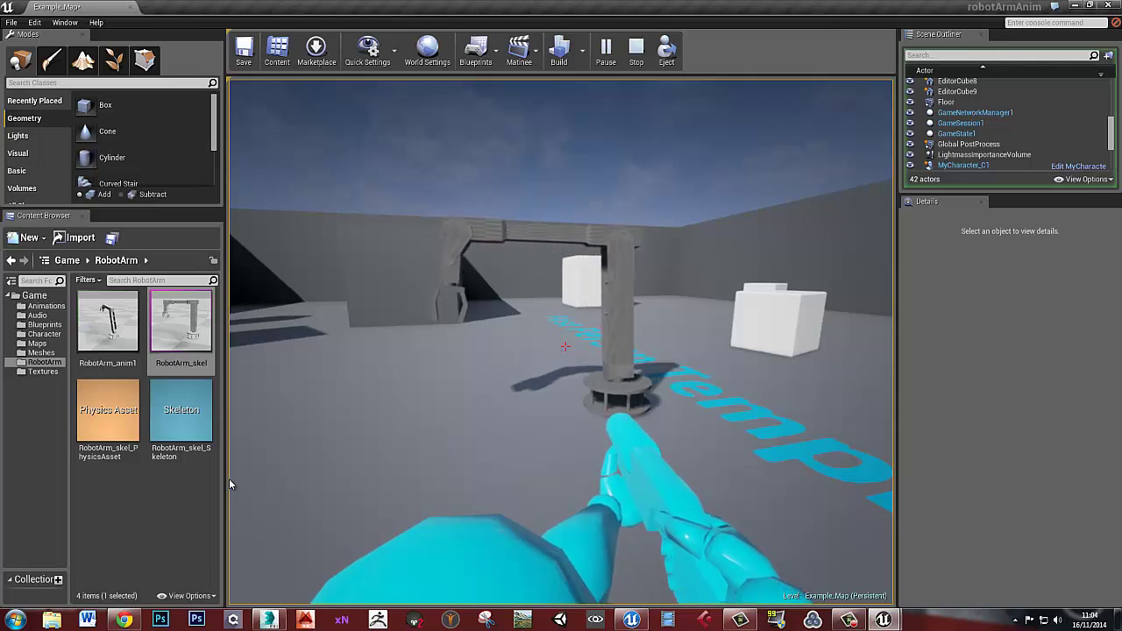
{"action": "key", "text": "Escape"}
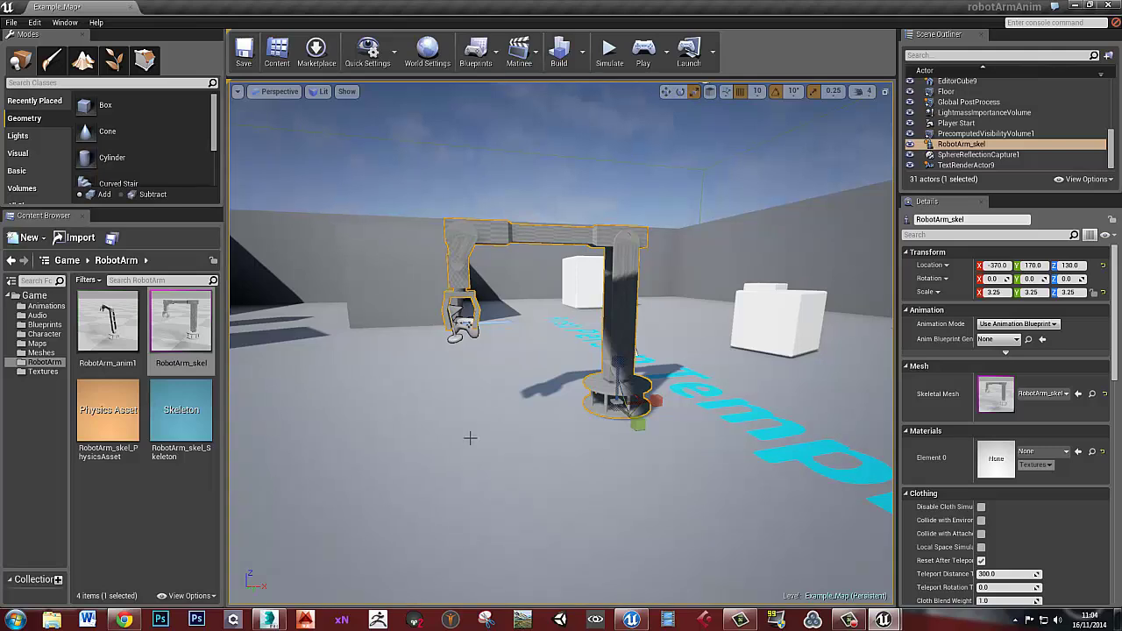
{"action": "mouse_move", "coordinate": [465, 426]}
{"action": "left_mouse_down", "text": "alt"}
{"action": "mouse_move", "coordinate": [548, 436]}
{"action": "mouse_move", "coordinate": [480, 429]}
{"action": "left_mouse_up", "text": "alt"}
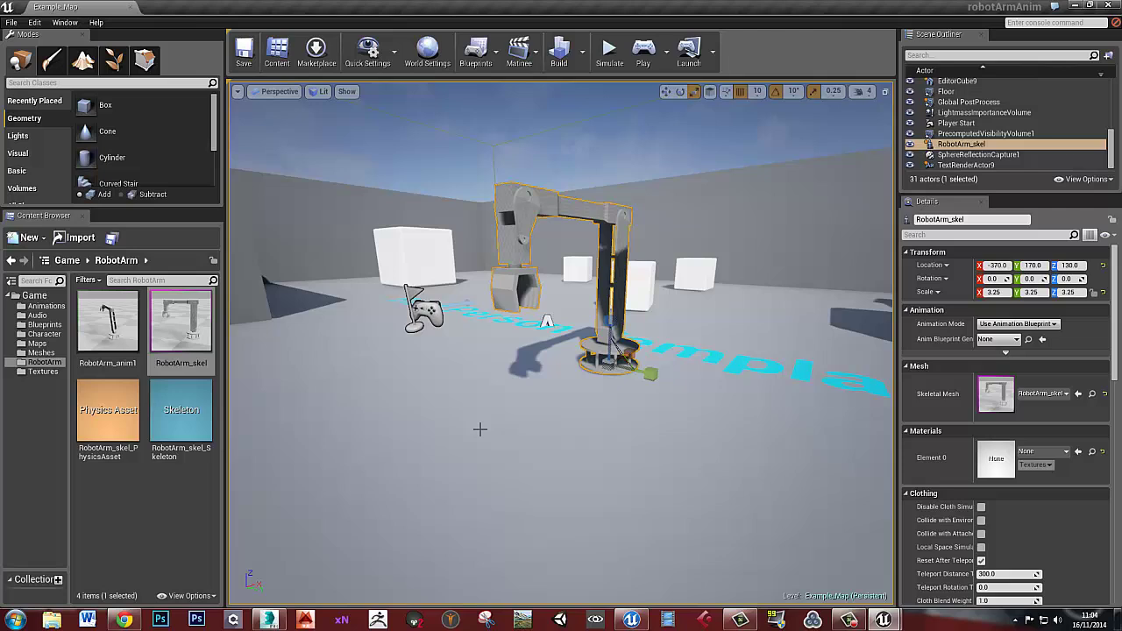